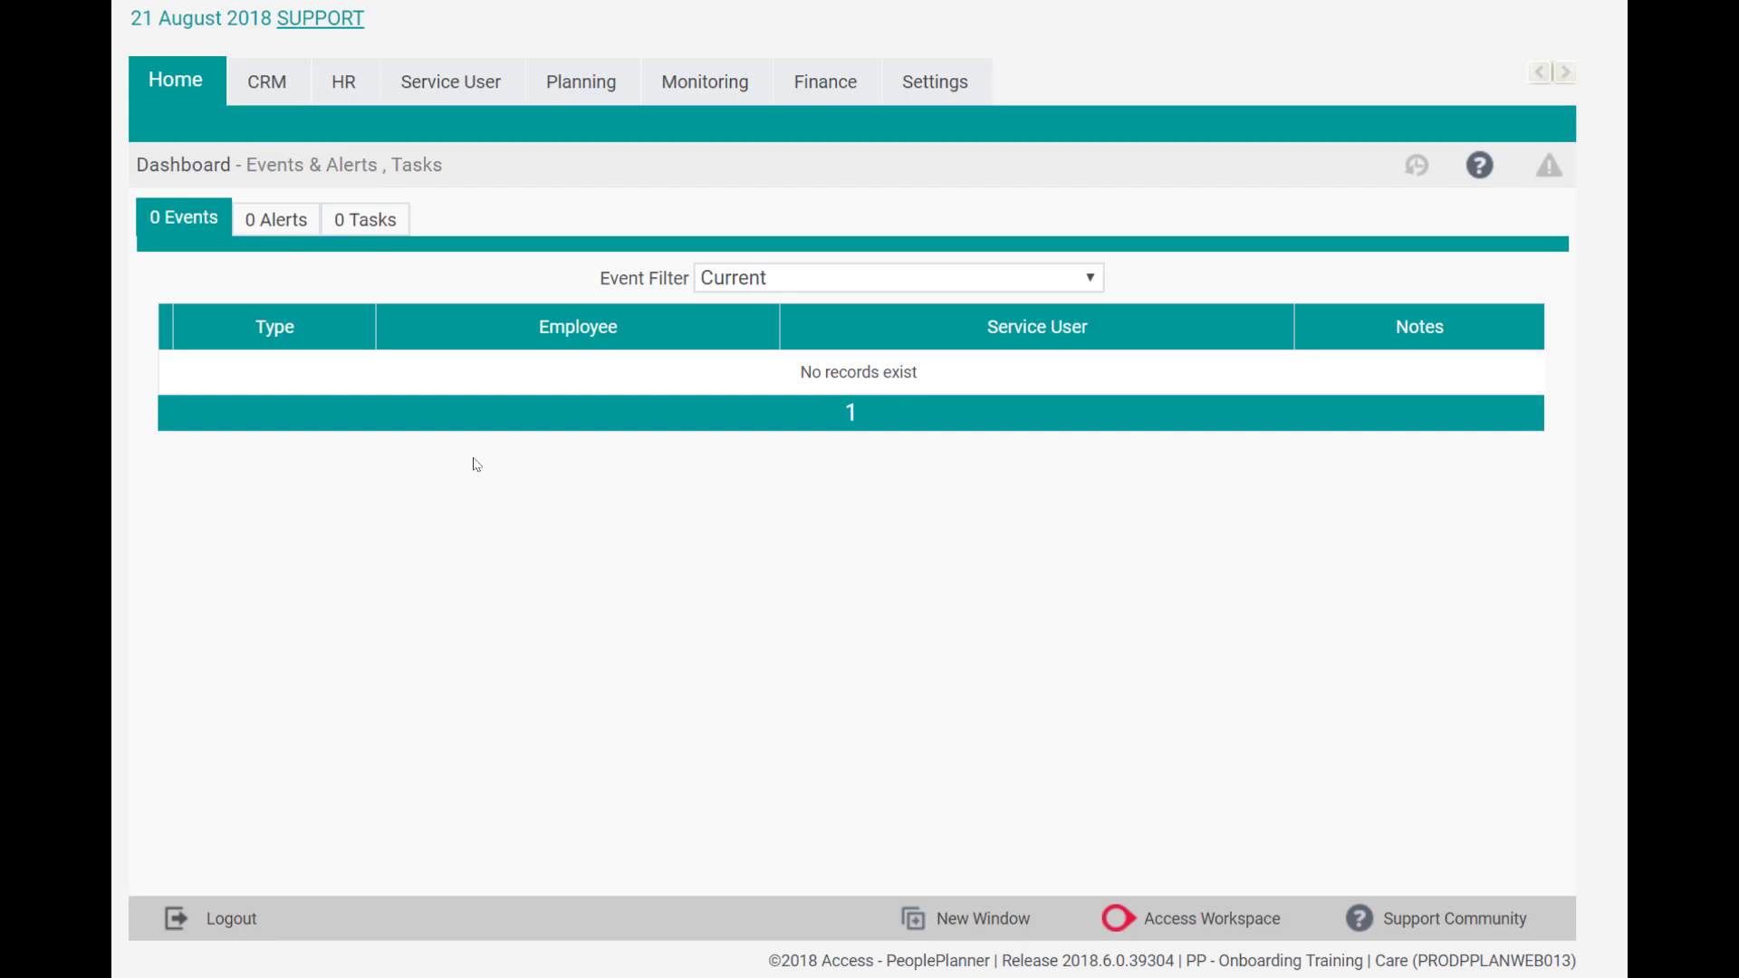
# Open the HR employee task matrix report and filter it to the tasks assigned to the departing user
pyautogui.click(352, 97)
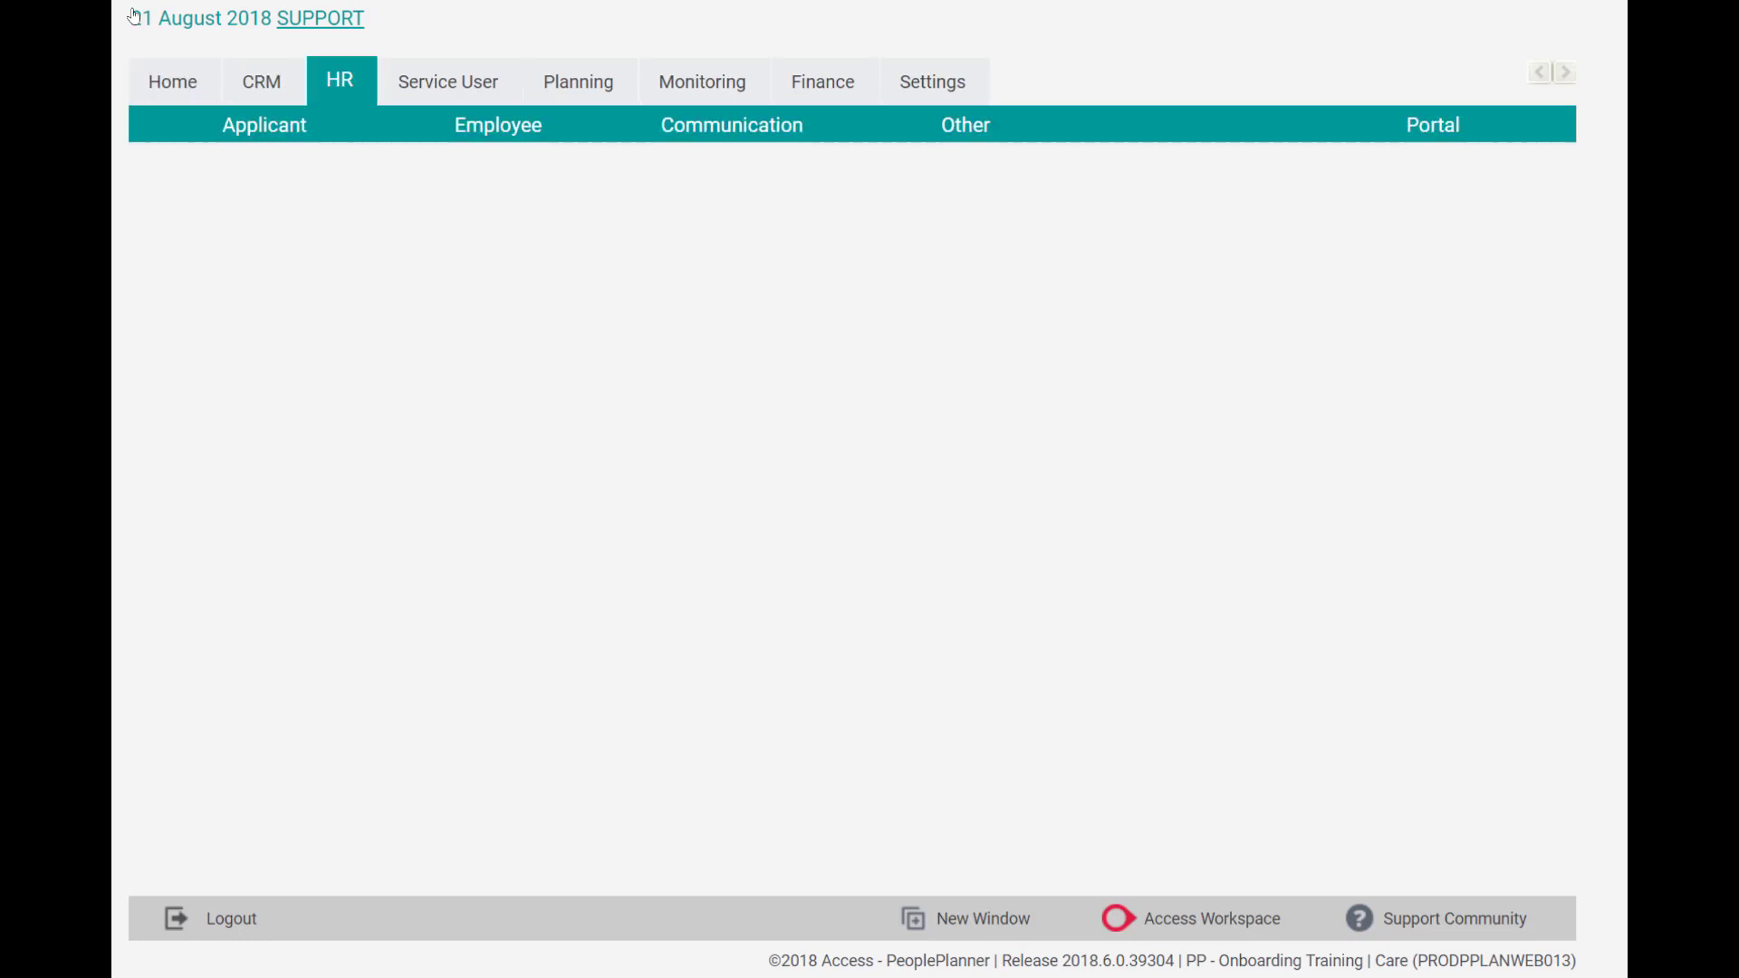
pyautogui.moveTo(503, 133)
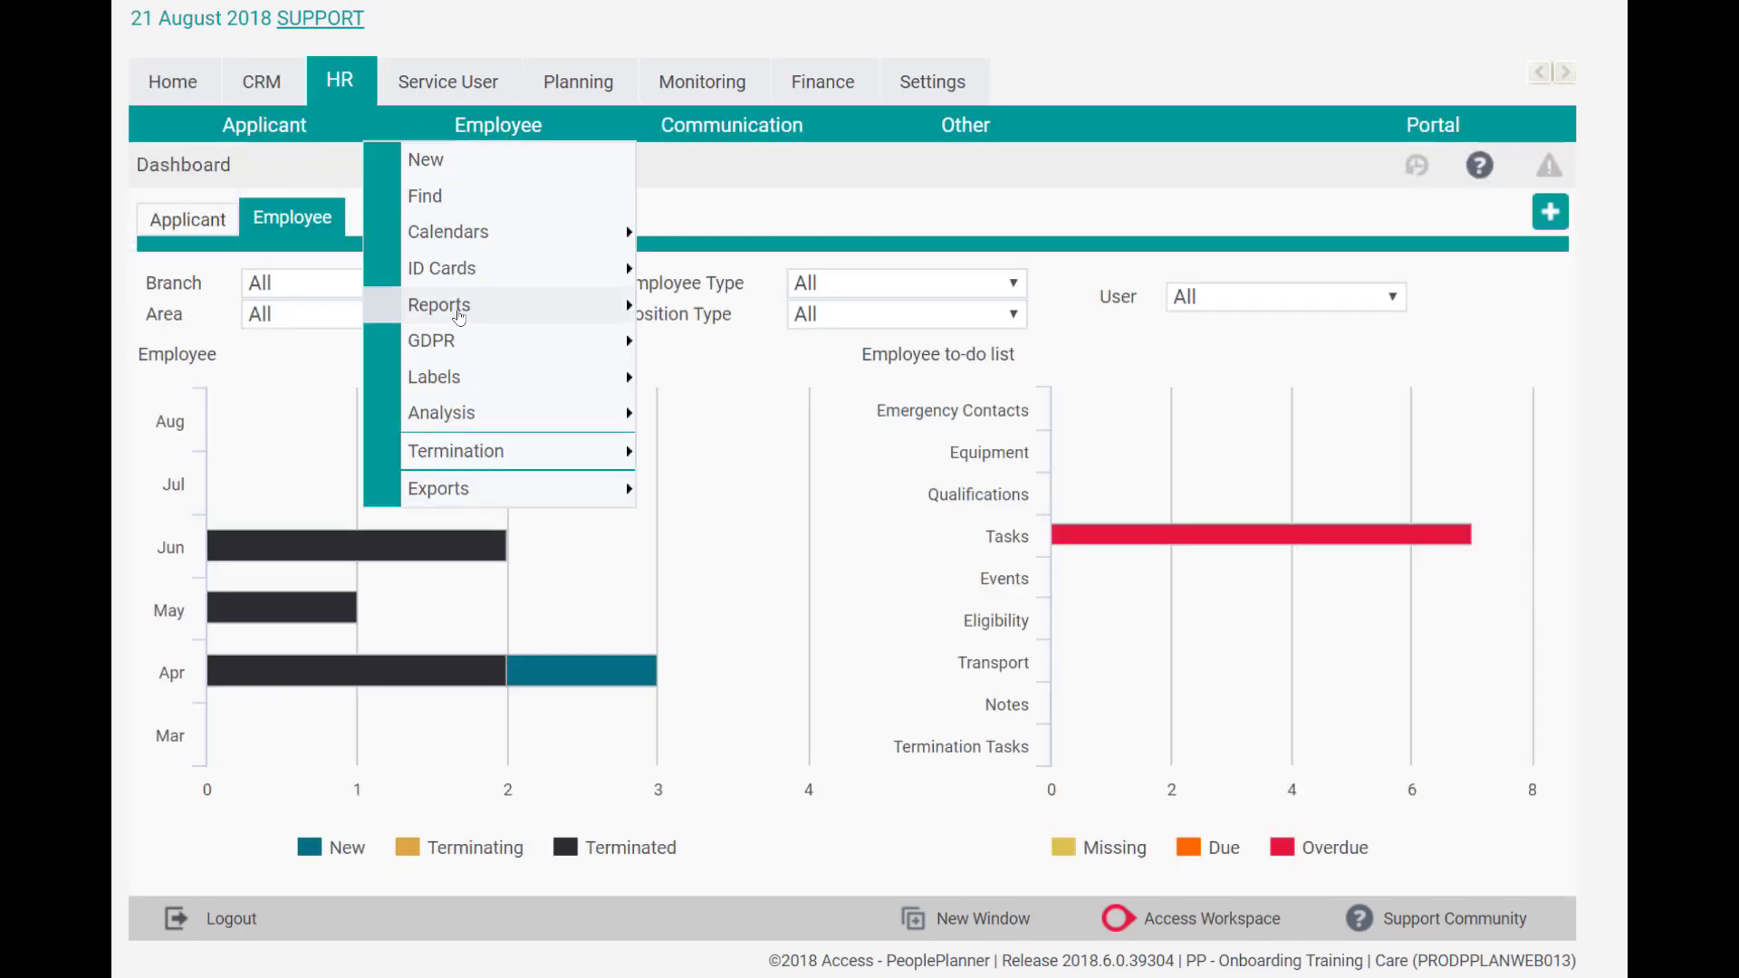
pyautogui.moveTo(459, 312)
pyautogui.click(699, 489)
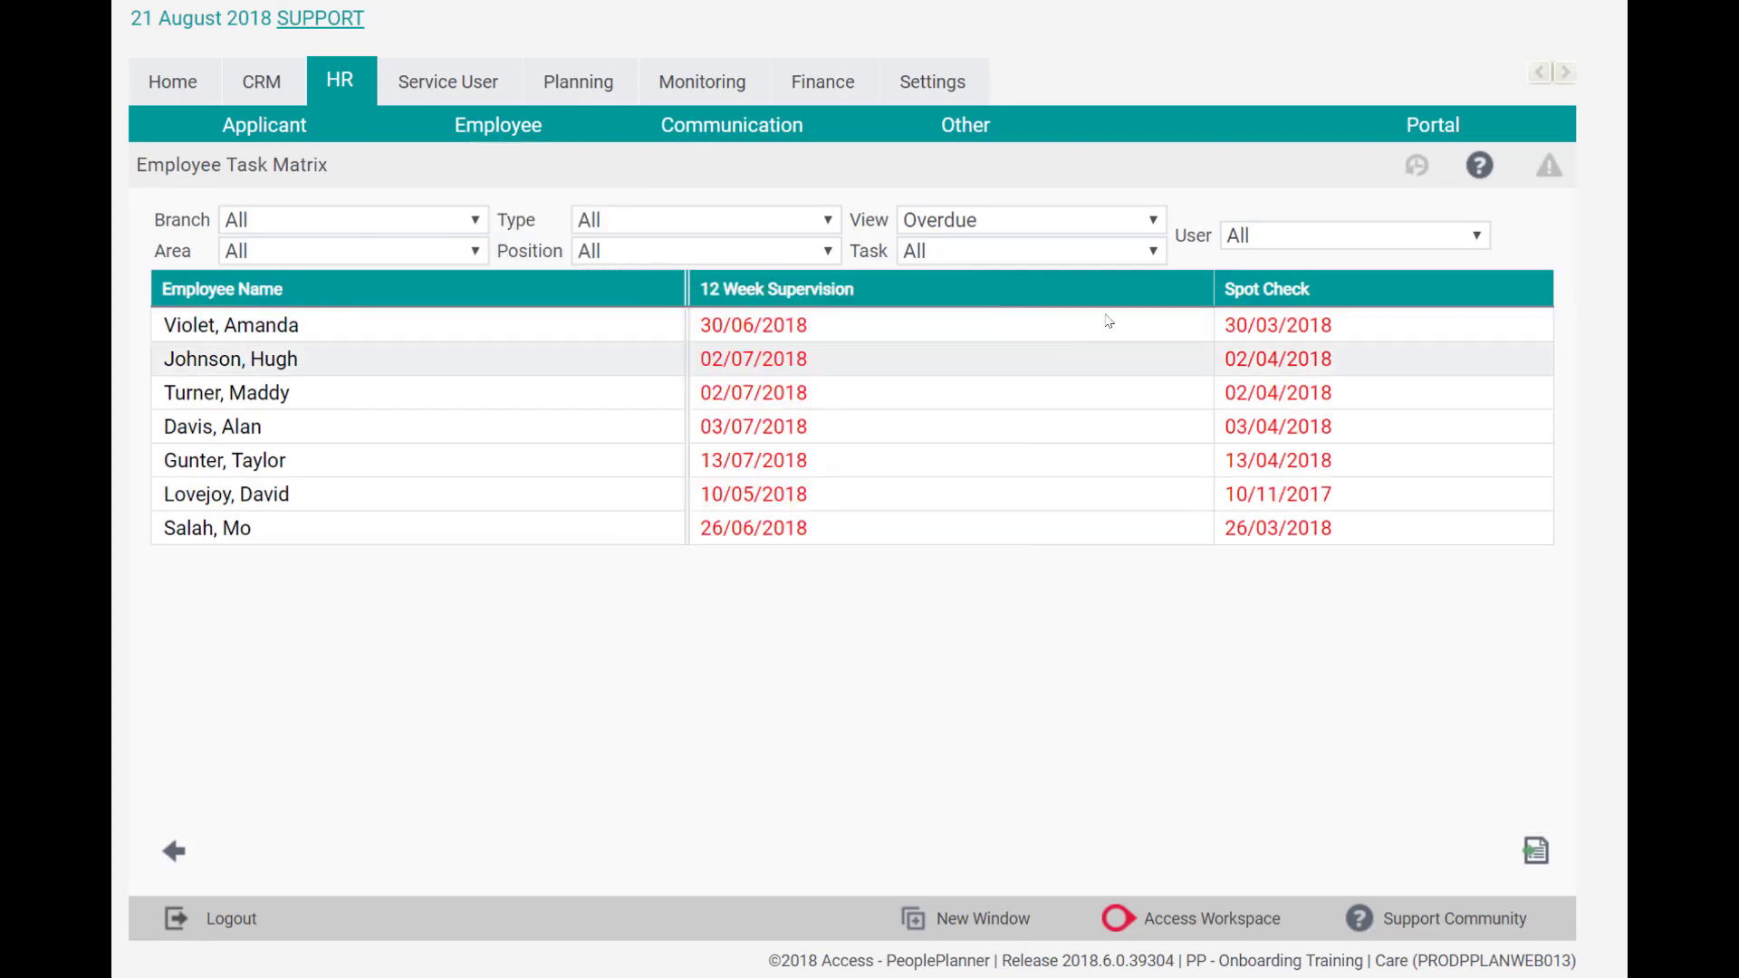
pyautogui.click(1277, 241)
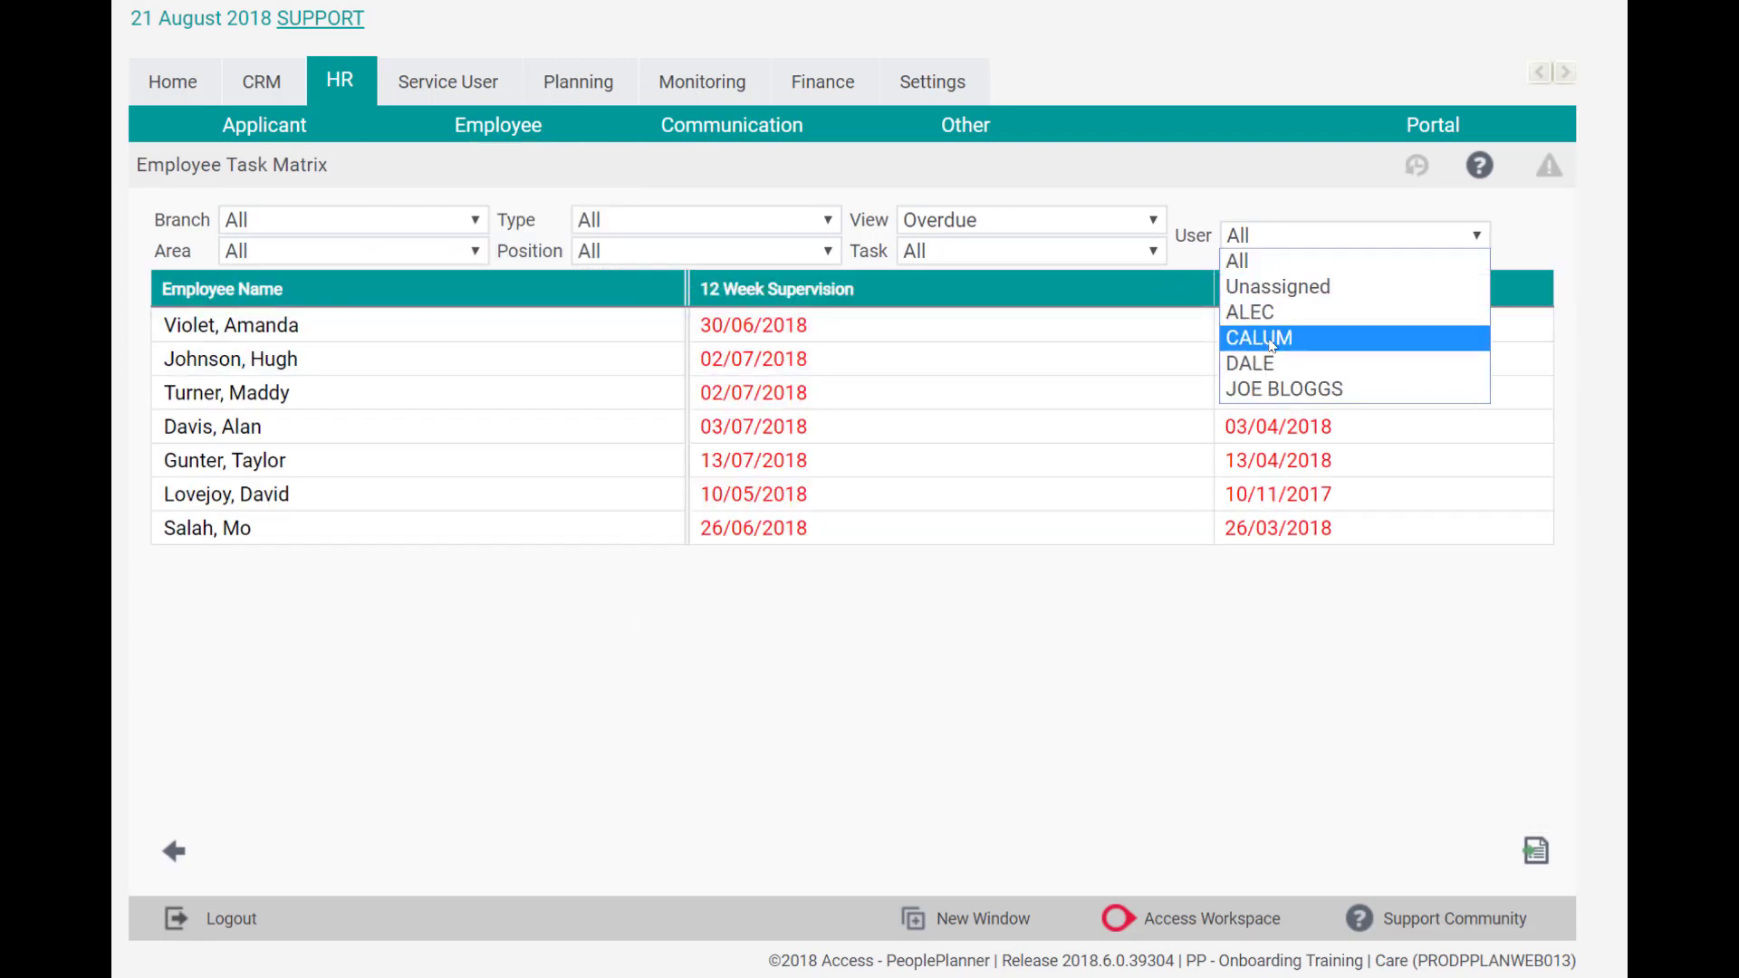
pyautogui.click(1270, 339)
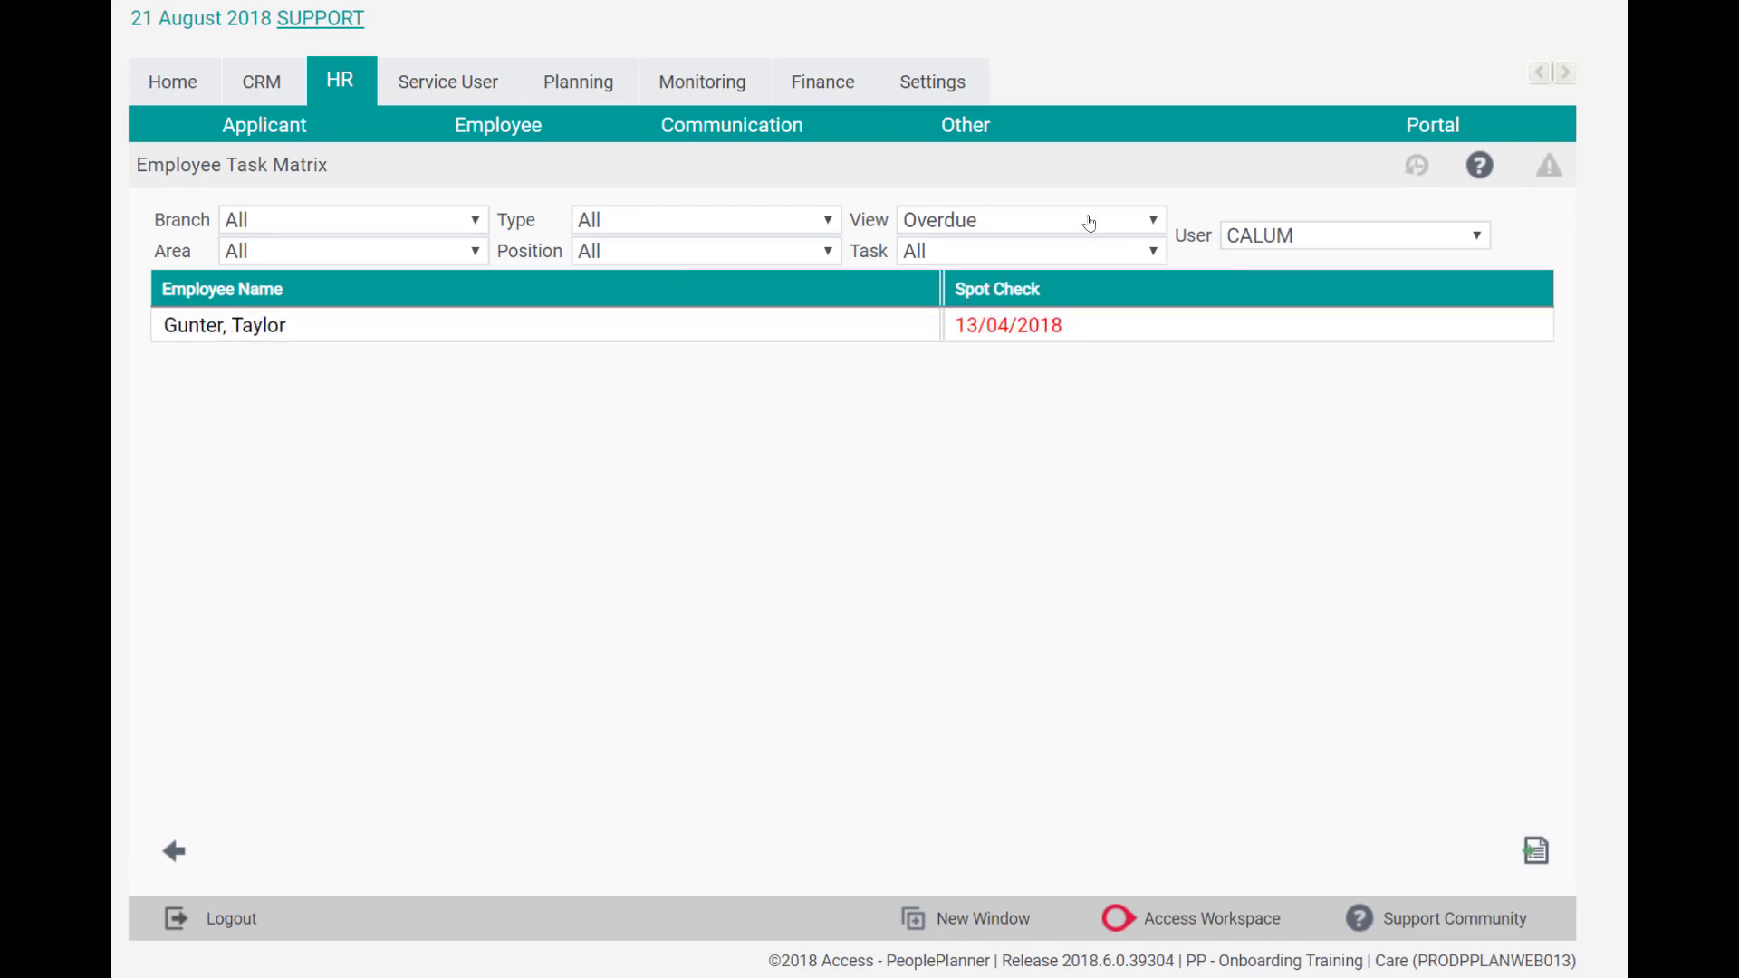
# Review the departing user's employee tasks in the Due, Overdue and Completed views, finishing on Overdue
pyautogui.click(1089, 224)
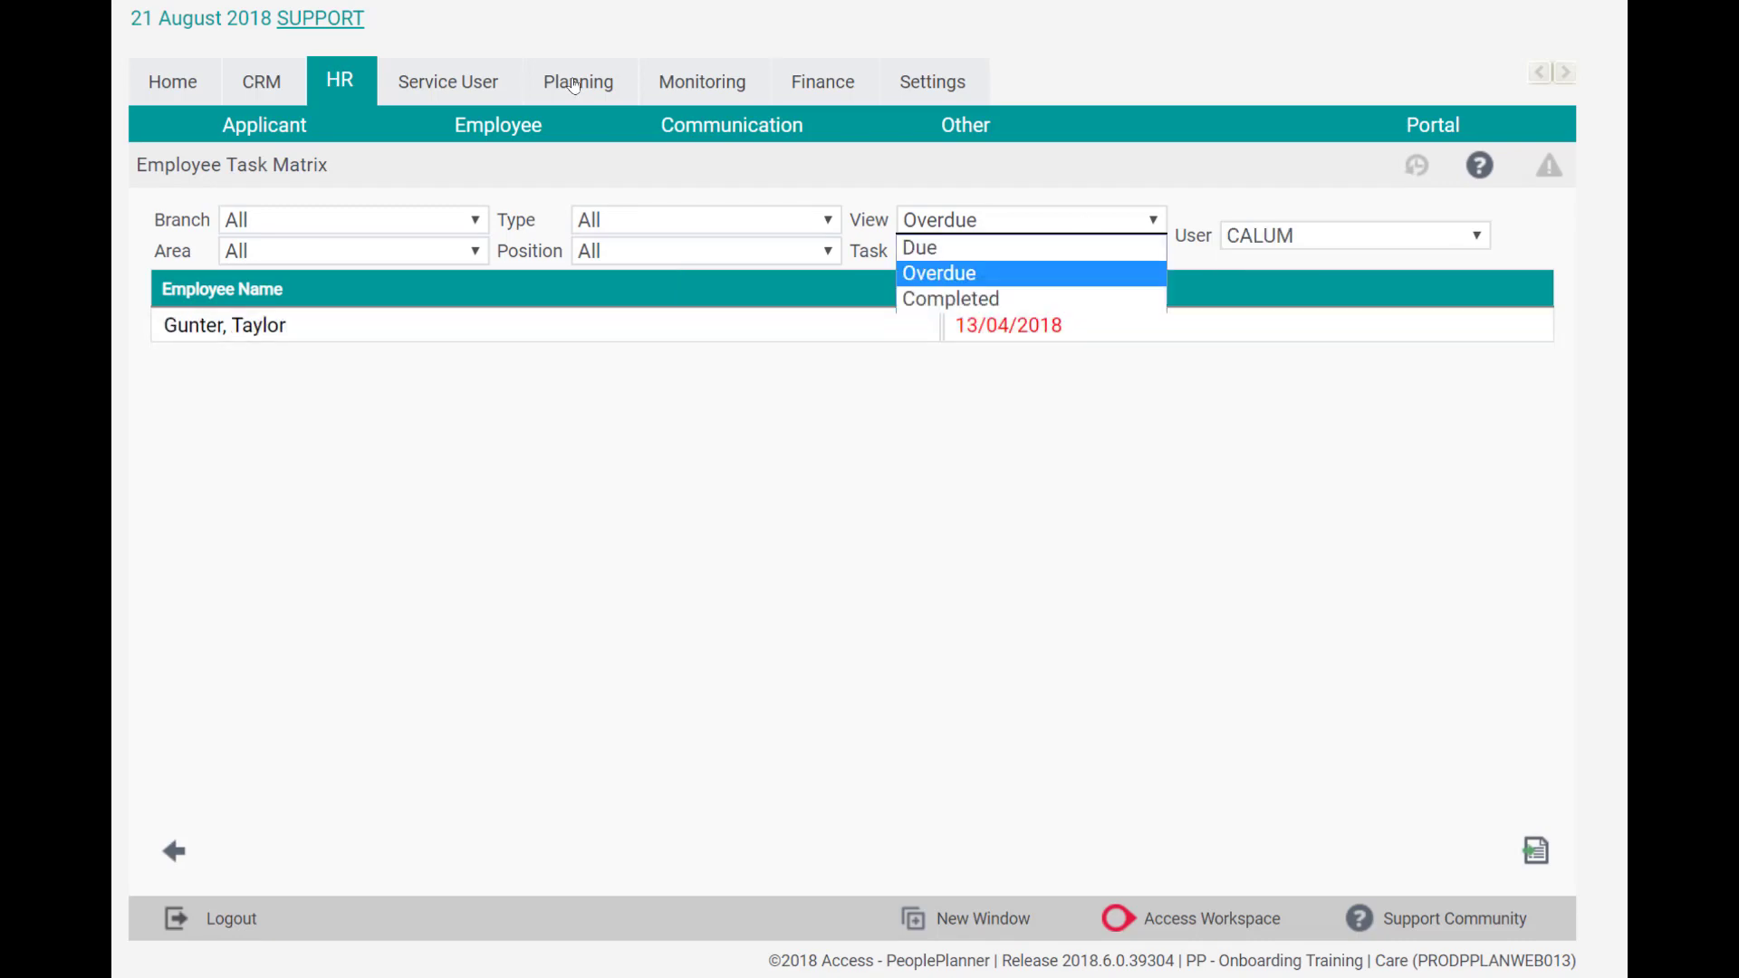
pyautogui.click(1038, 249)
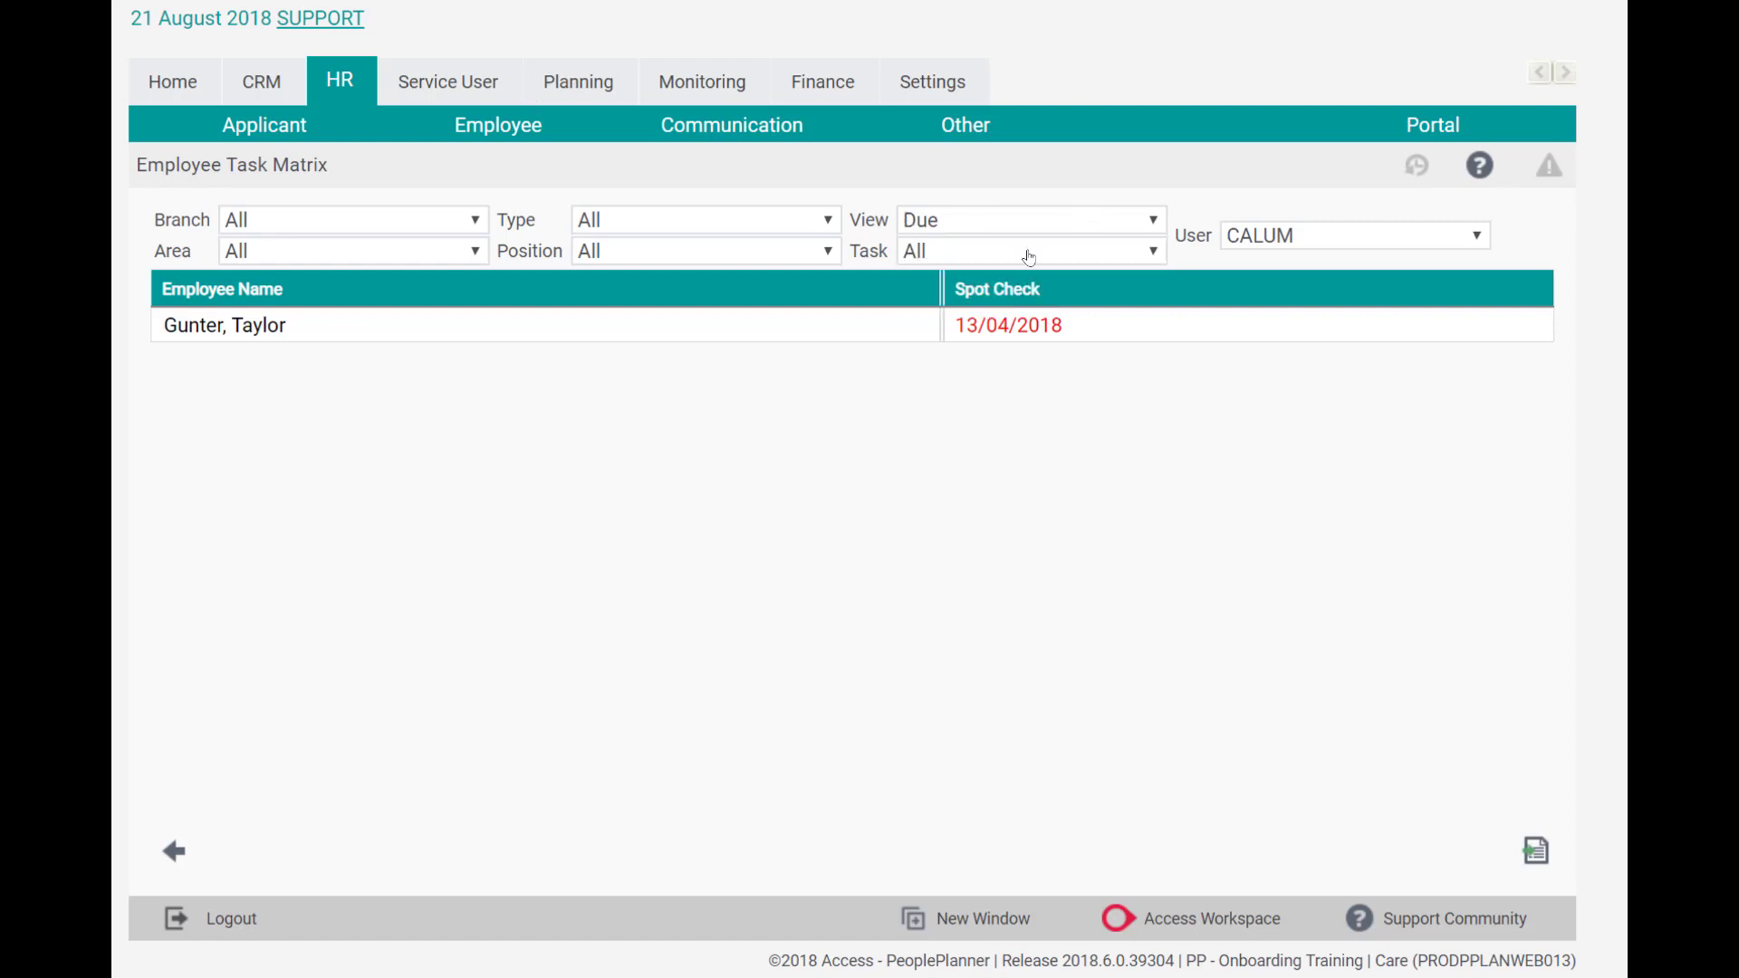
pyautogui.click(1050, 222)
pyautogui.click(996, 271)
pyautogui.click(1018, 225)
pyautogui.click(981, 302)
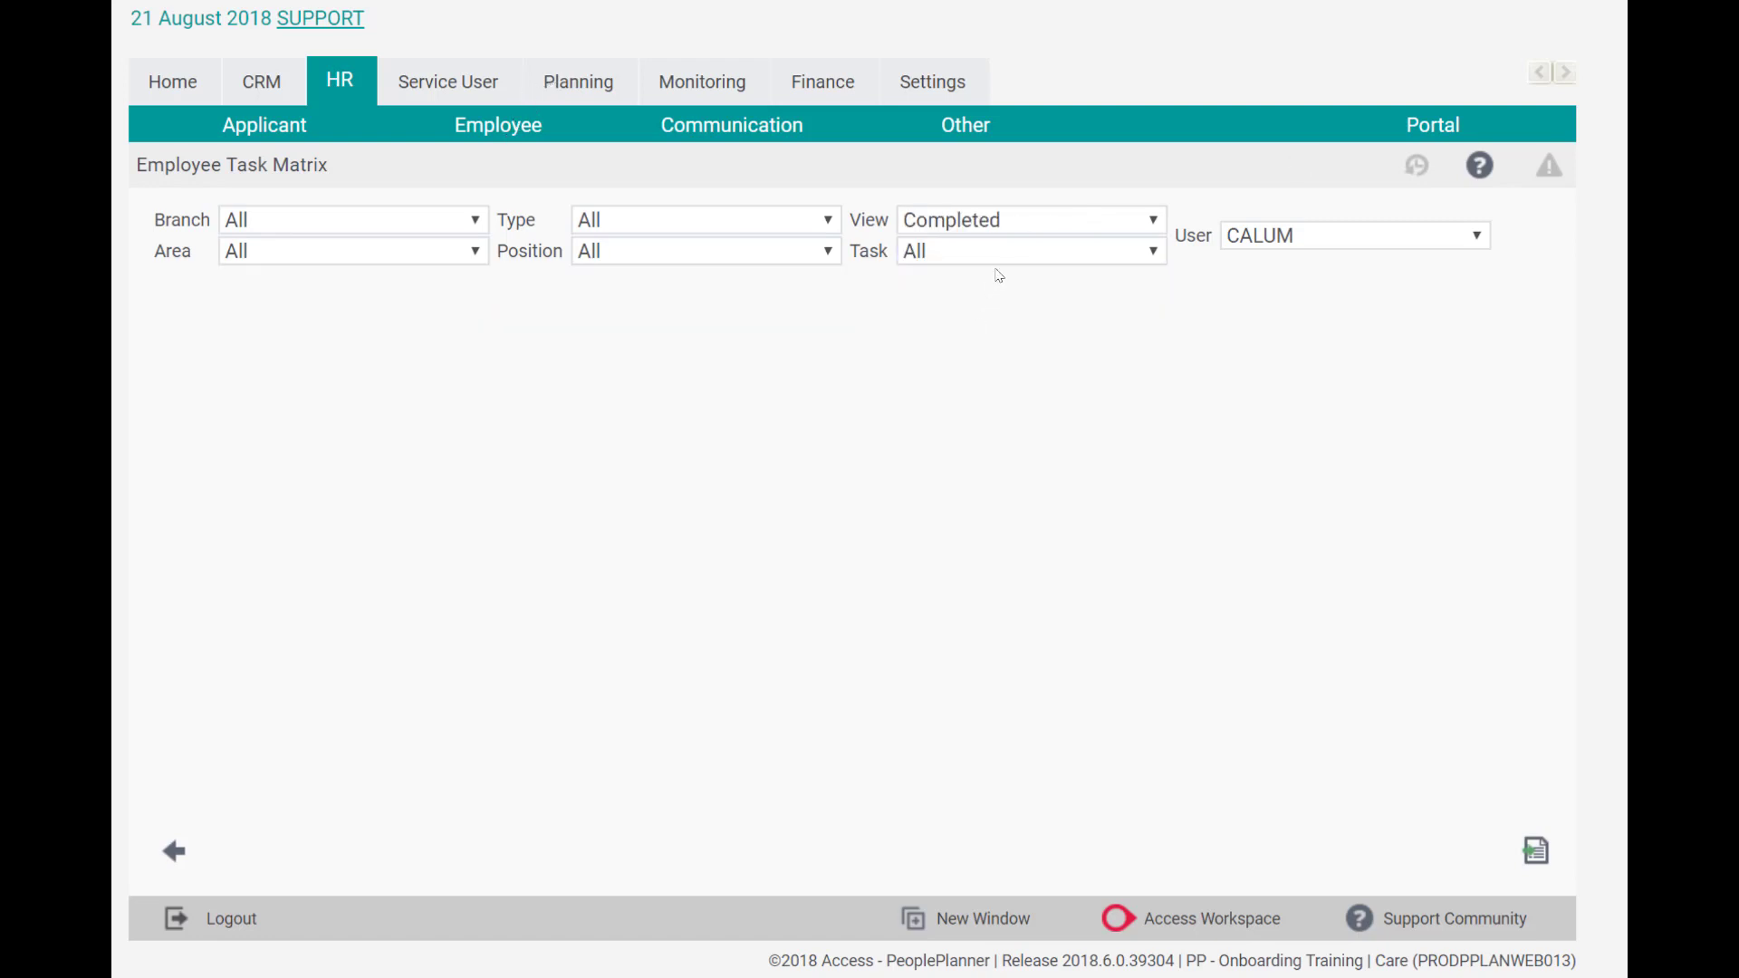
pyautogui.click(1017, 224)
pyautogui.click(989, 274)
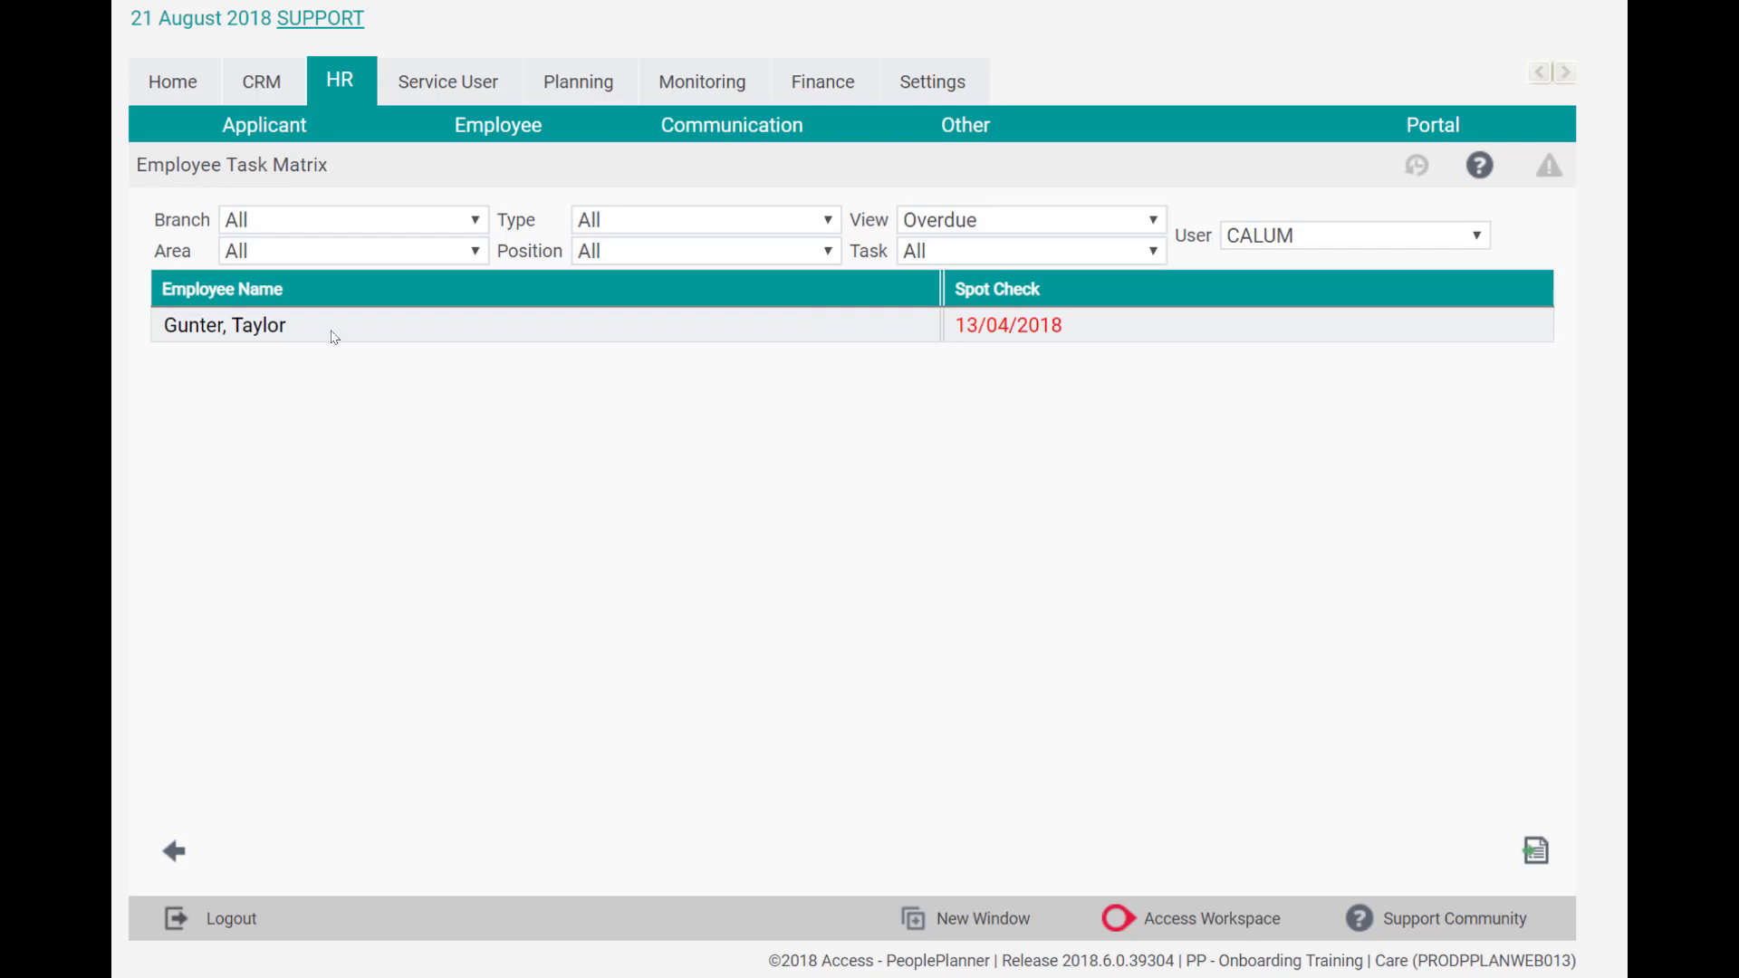
# Find the employee with the overdue spot check and open the task list from their record
pyautogui.click(501, 136)
pyautogui.click(456, 201)
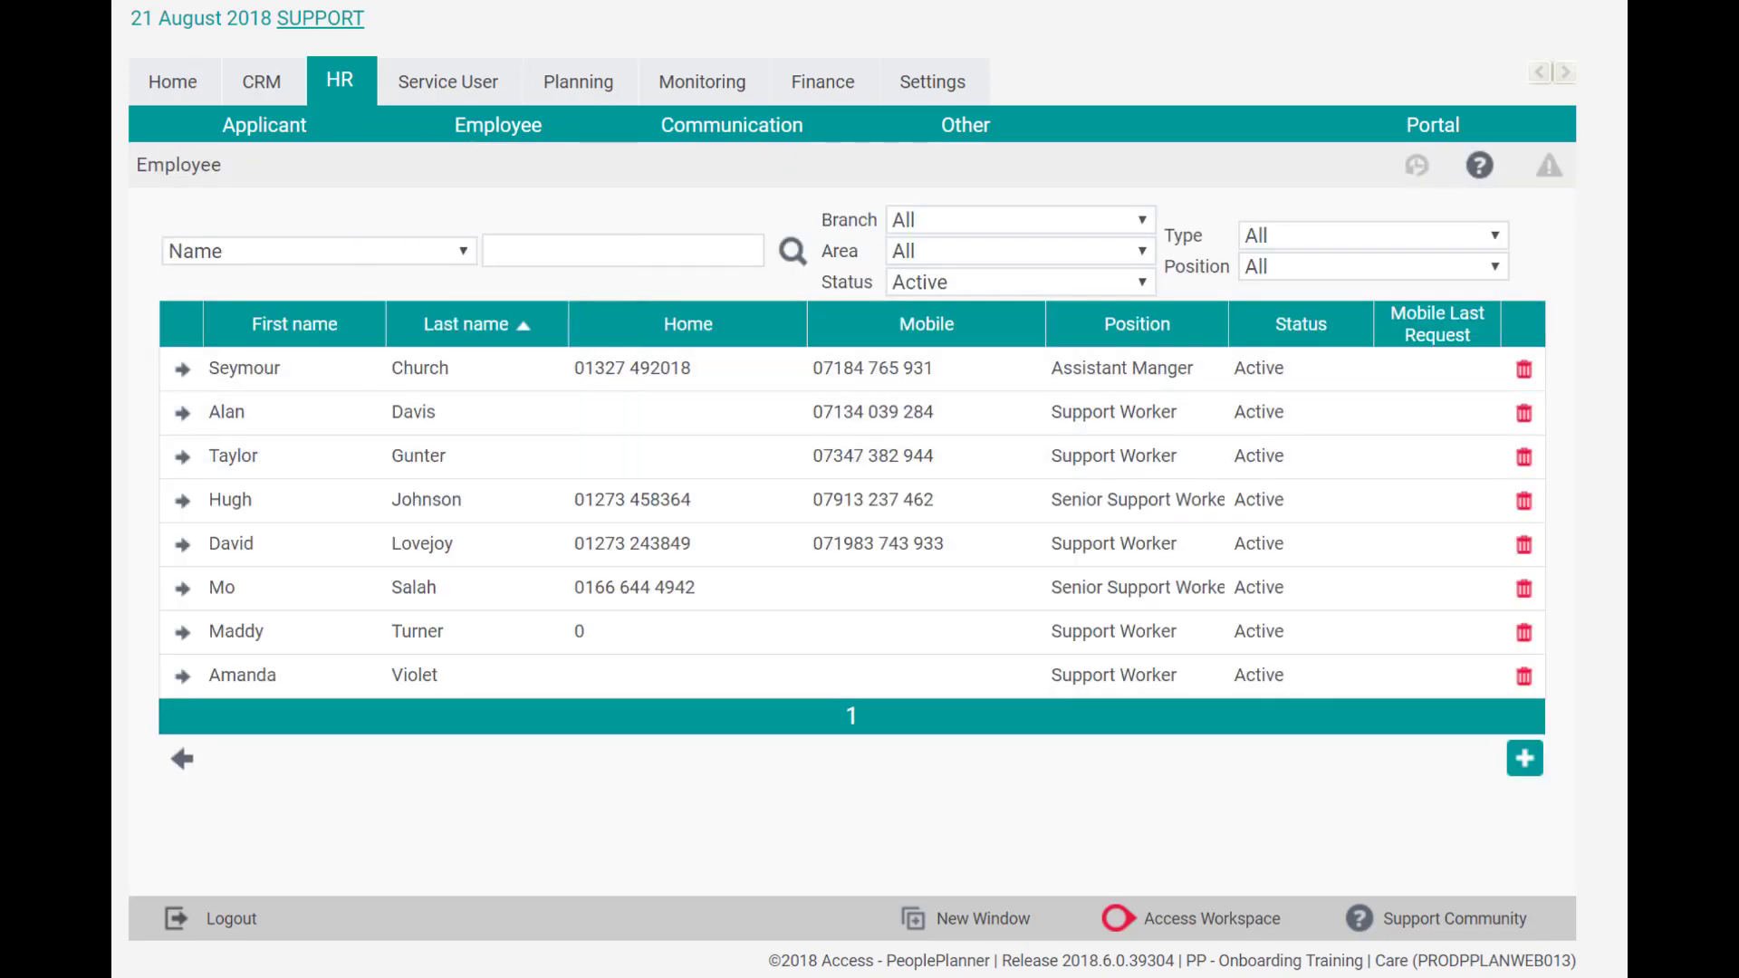
pyautogui.click(187, 459)
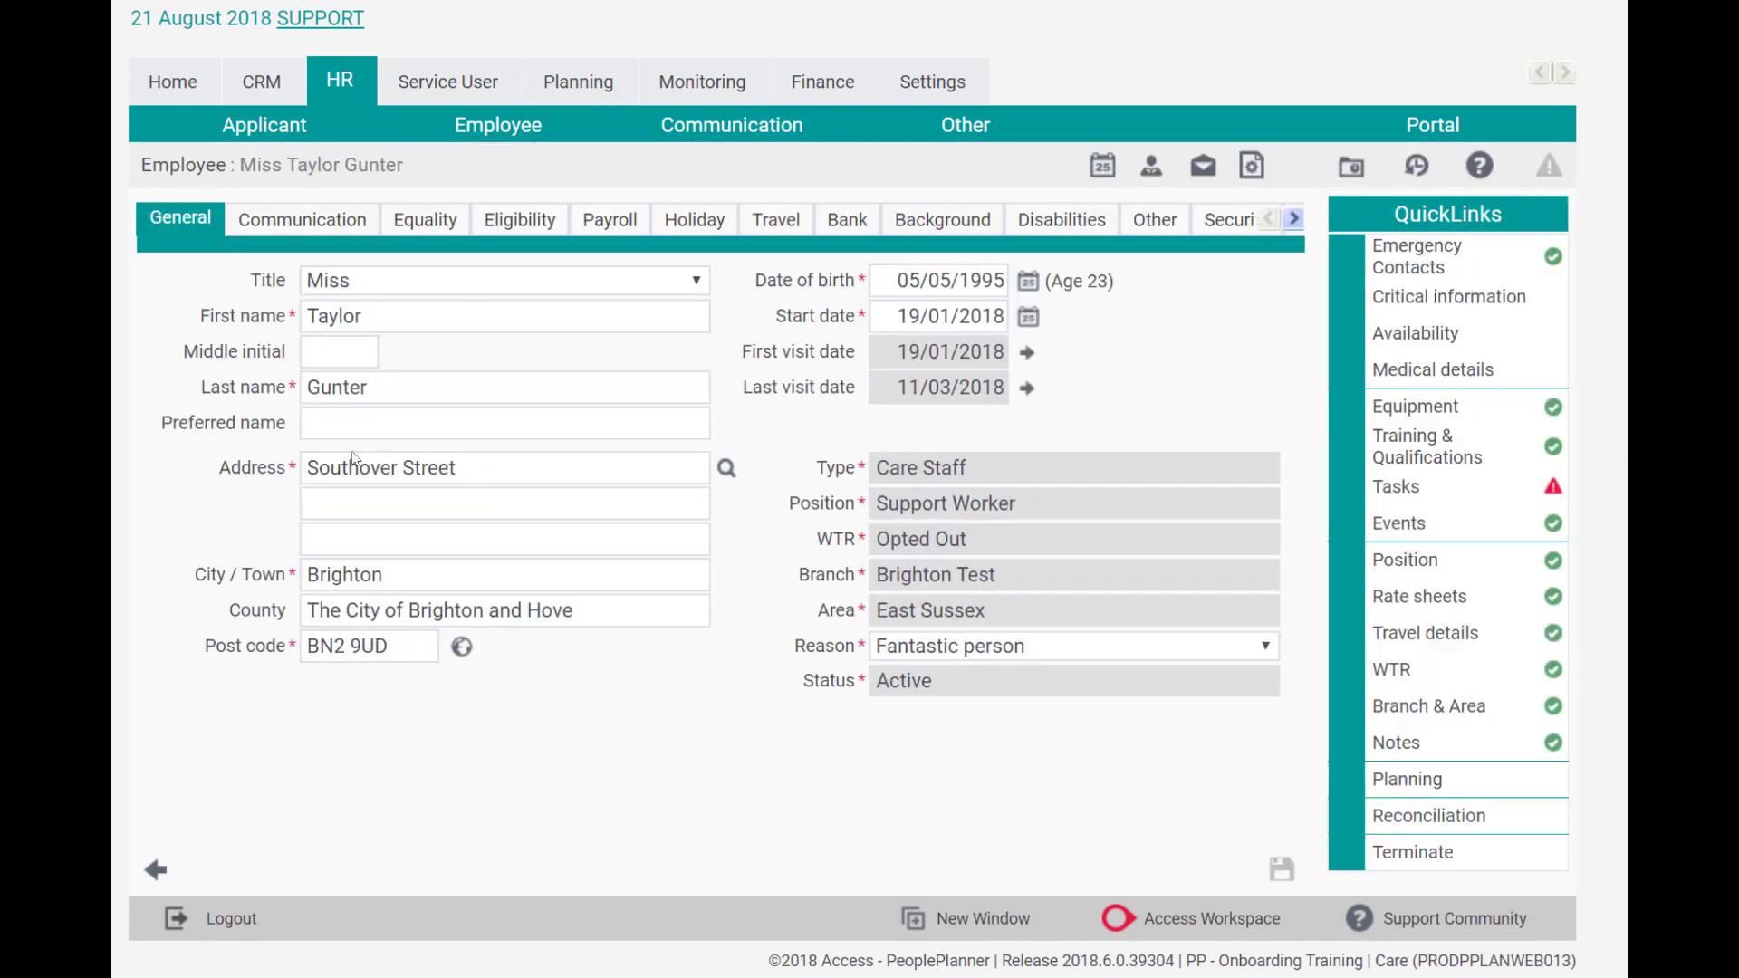
pyautogui.click(1356, 493)
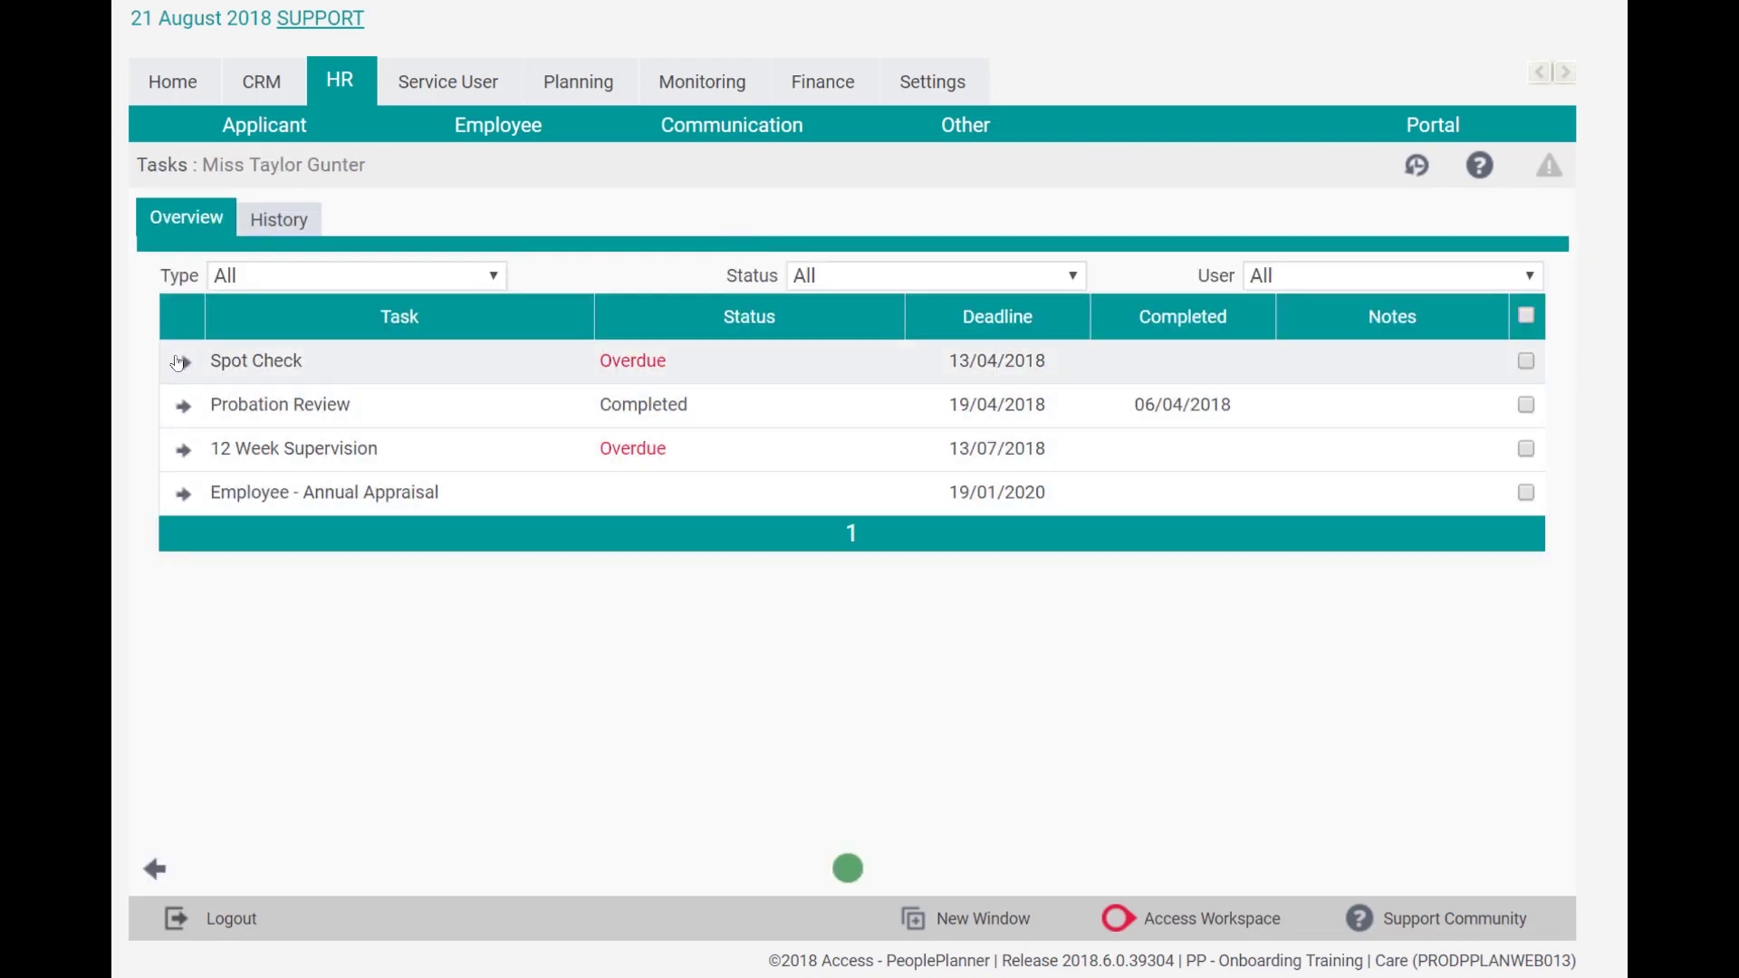
# Open the employee's Spot Check task and set its assigned user to blank
pyautogui.click(185, 364)
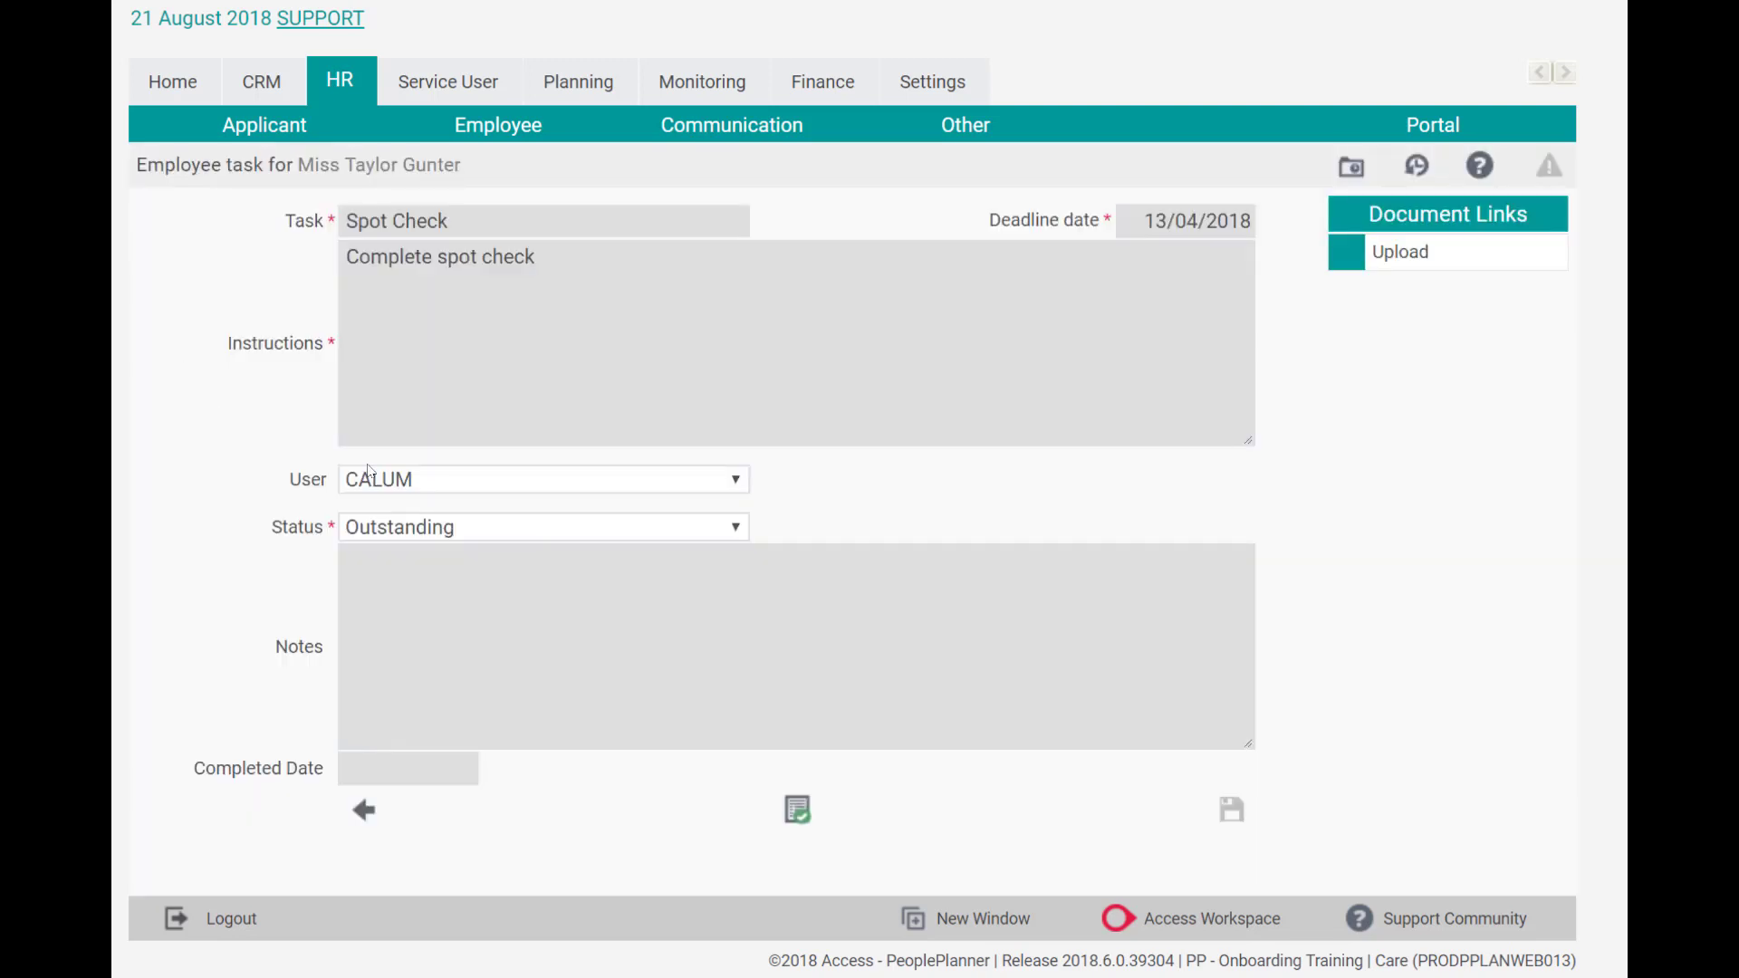
pyautogui.click(370, 482)
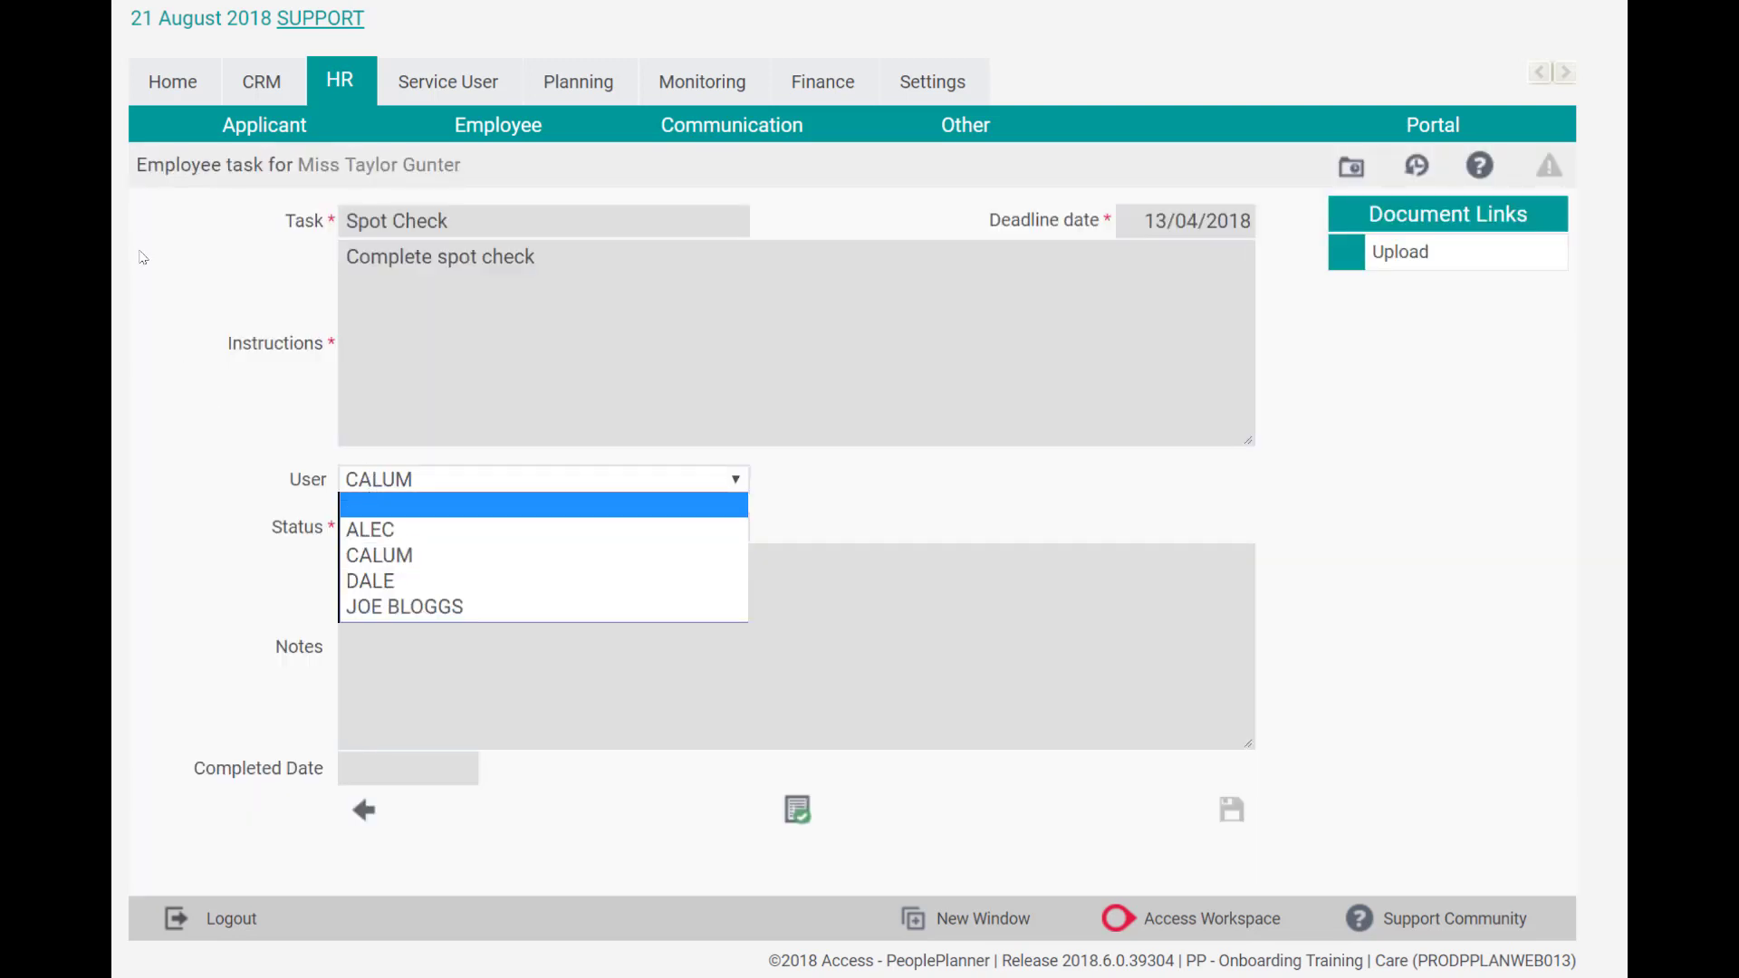
pyautogui.click(372, 504)
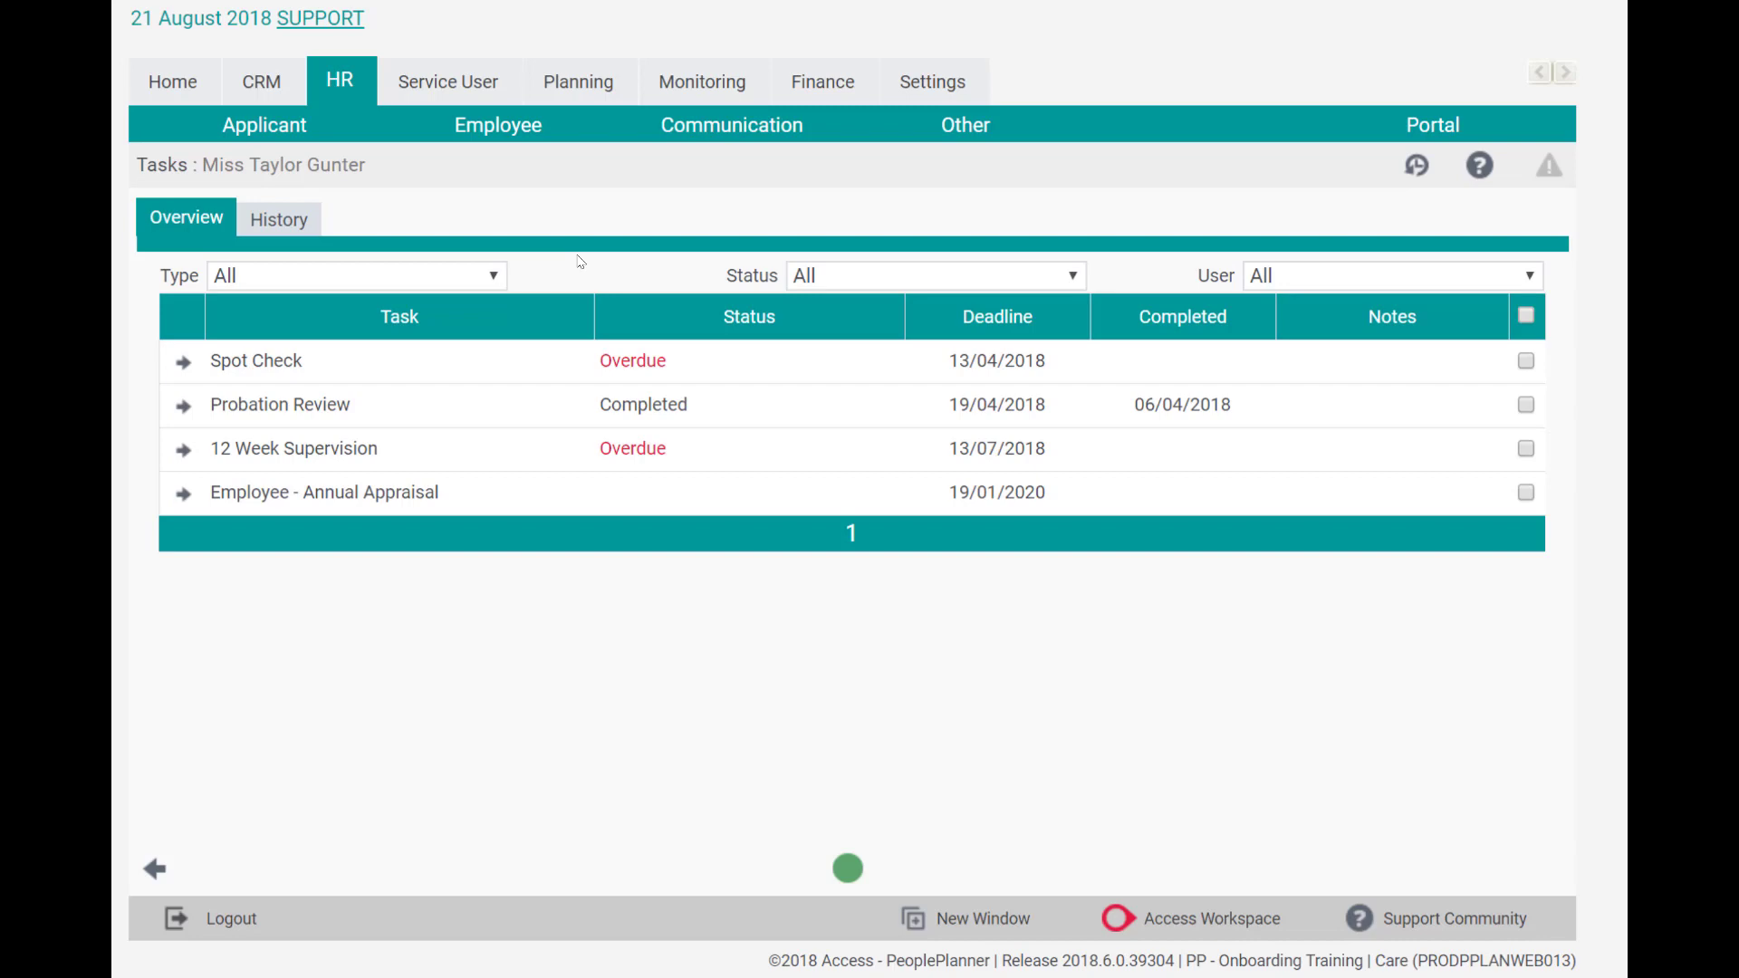
# Open the service user task matrix report and filter it by the first authorised user listed after Unassigned
pyautogui.click(484, 80)
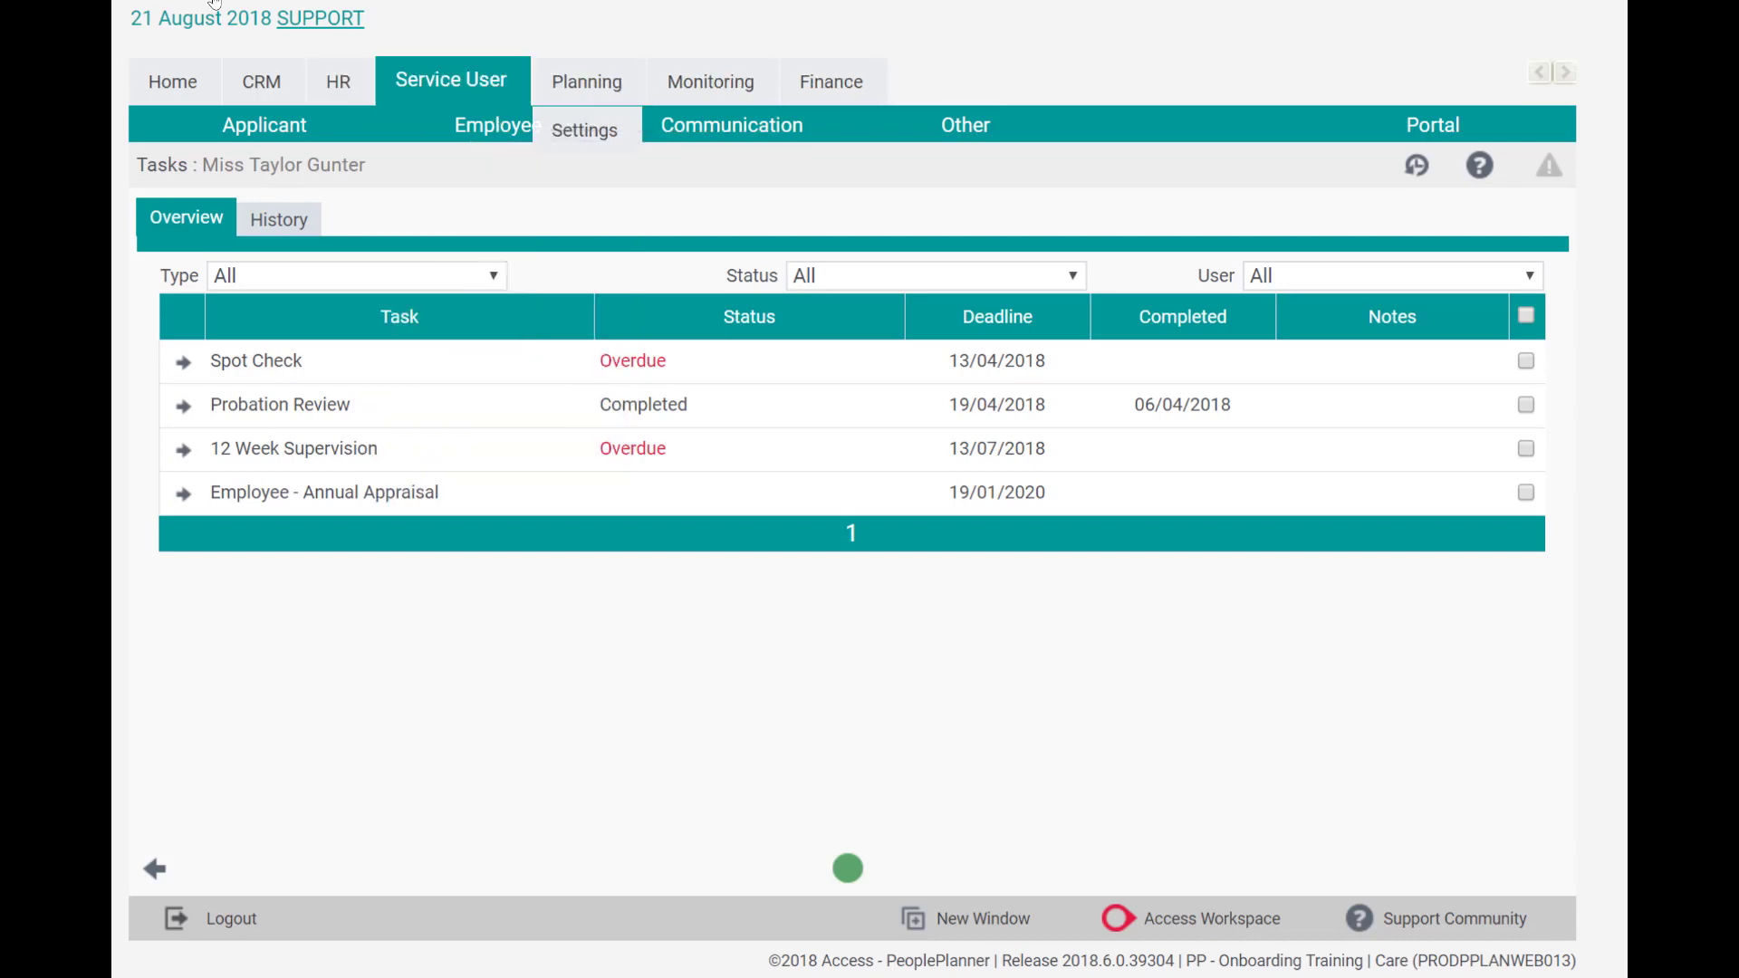
pyautogui.moveTo(471, 136)
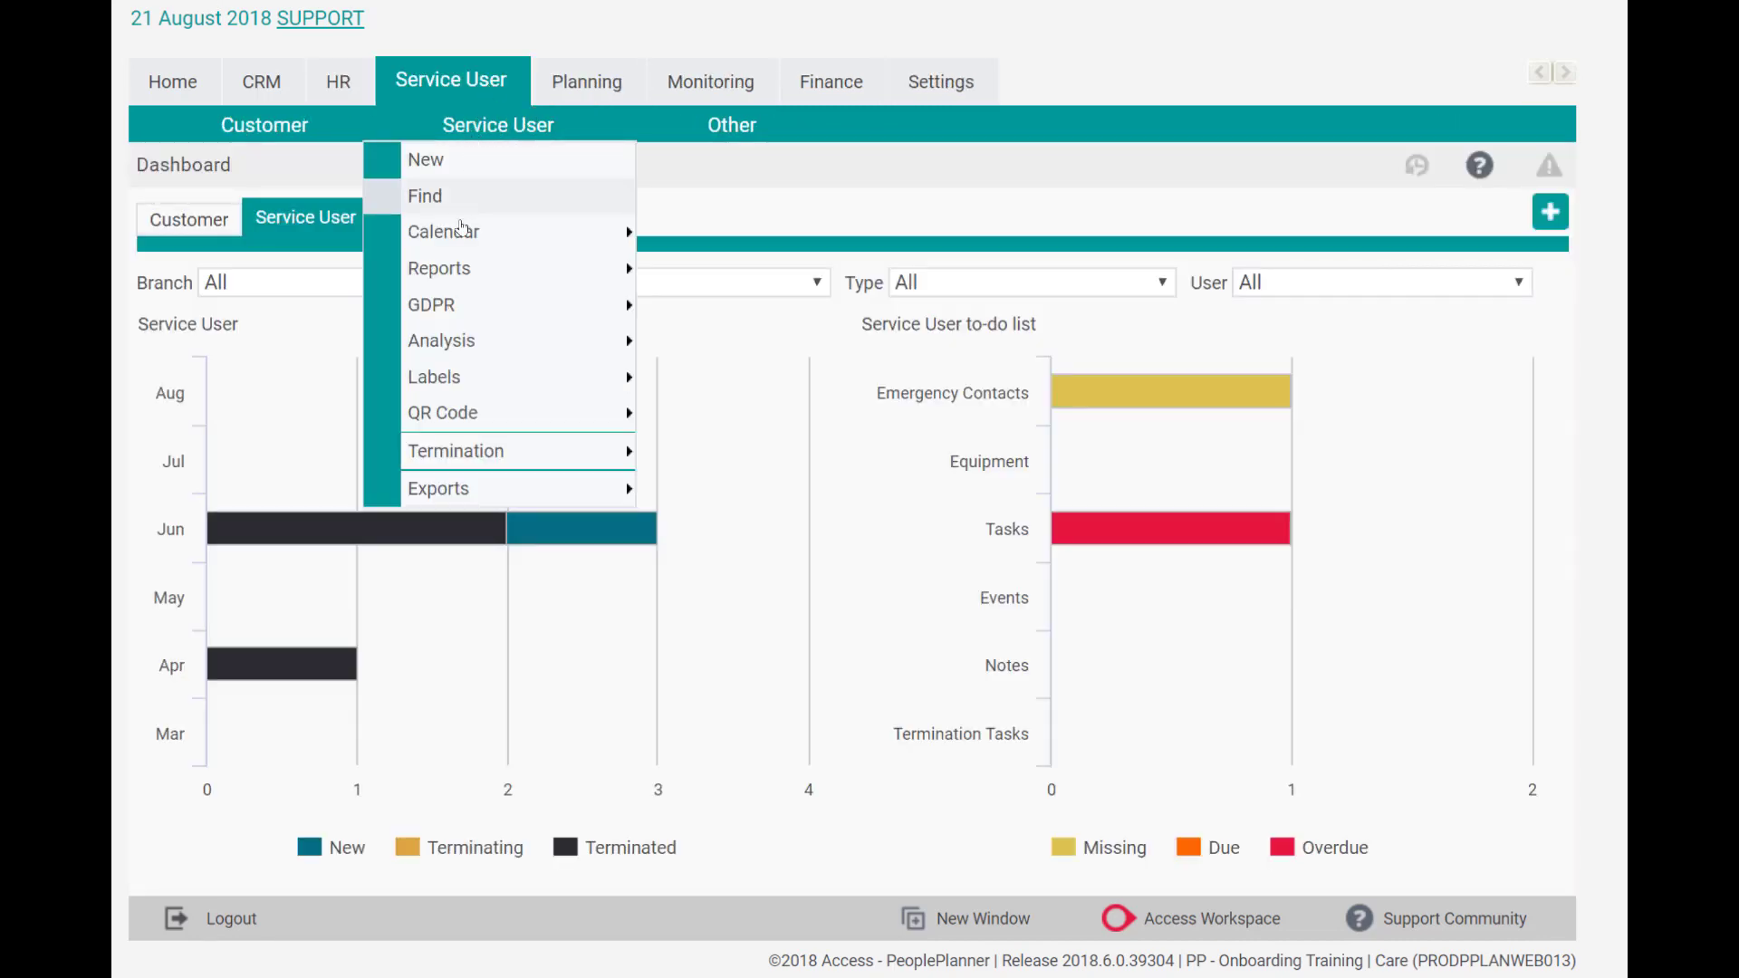
pyautogui.moveTo(453, 270)
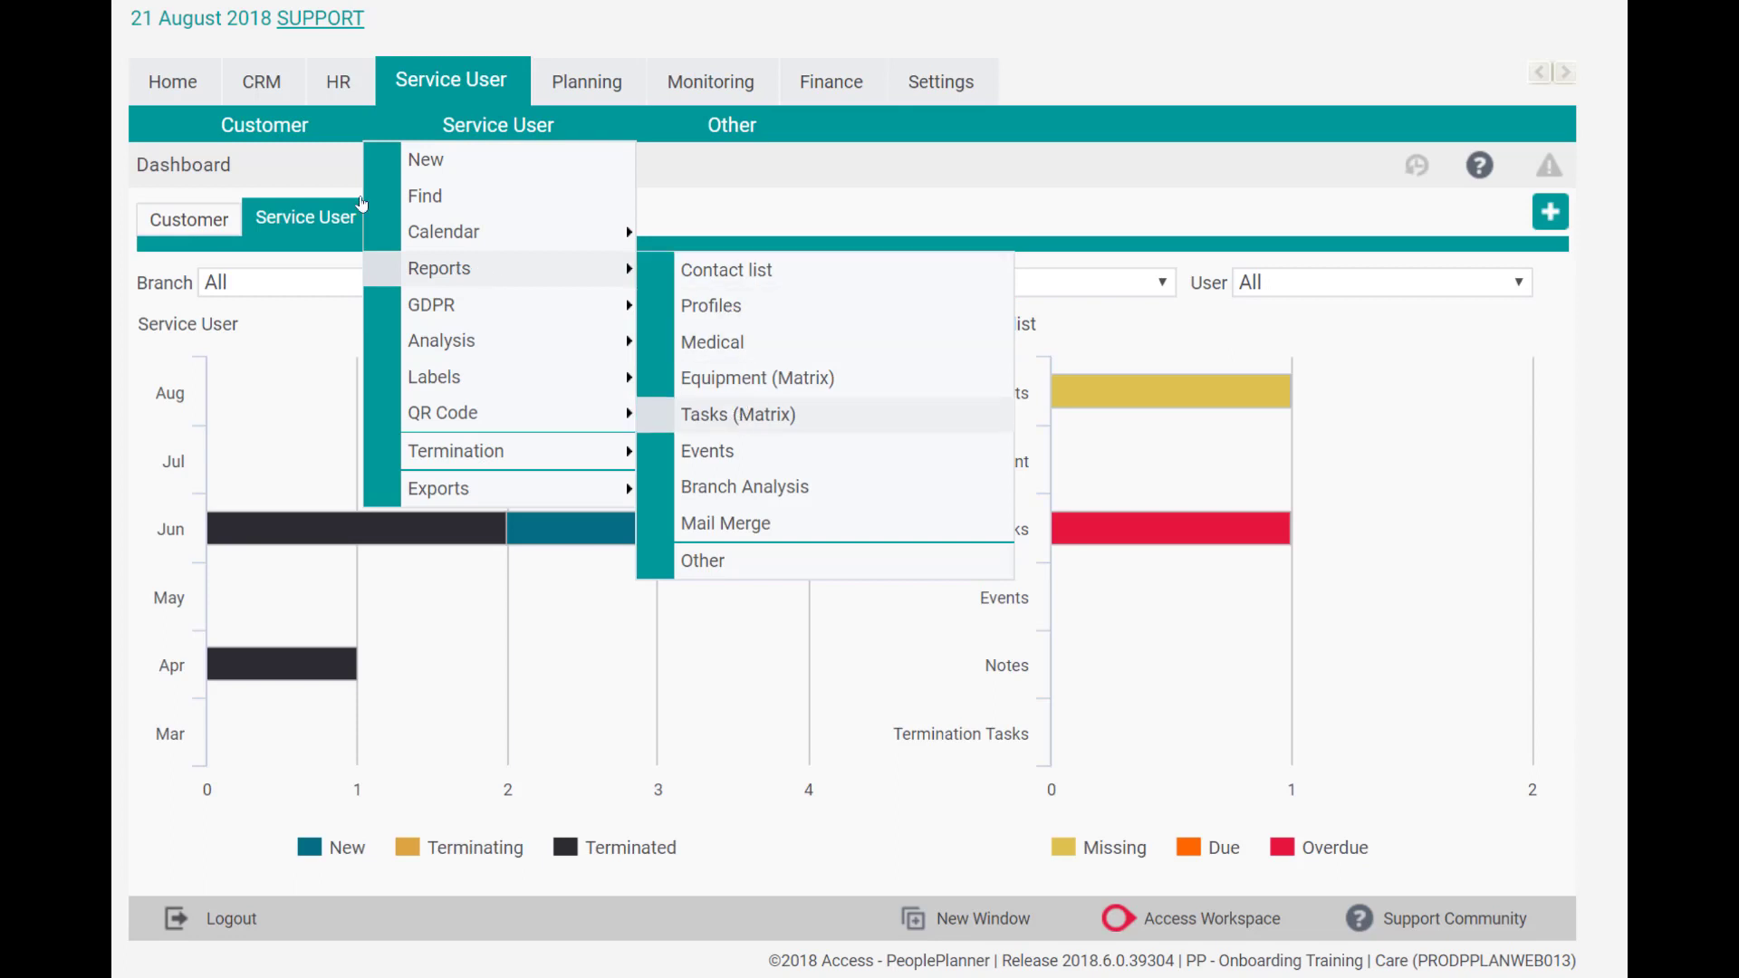
pyautogui.click(739, 414)
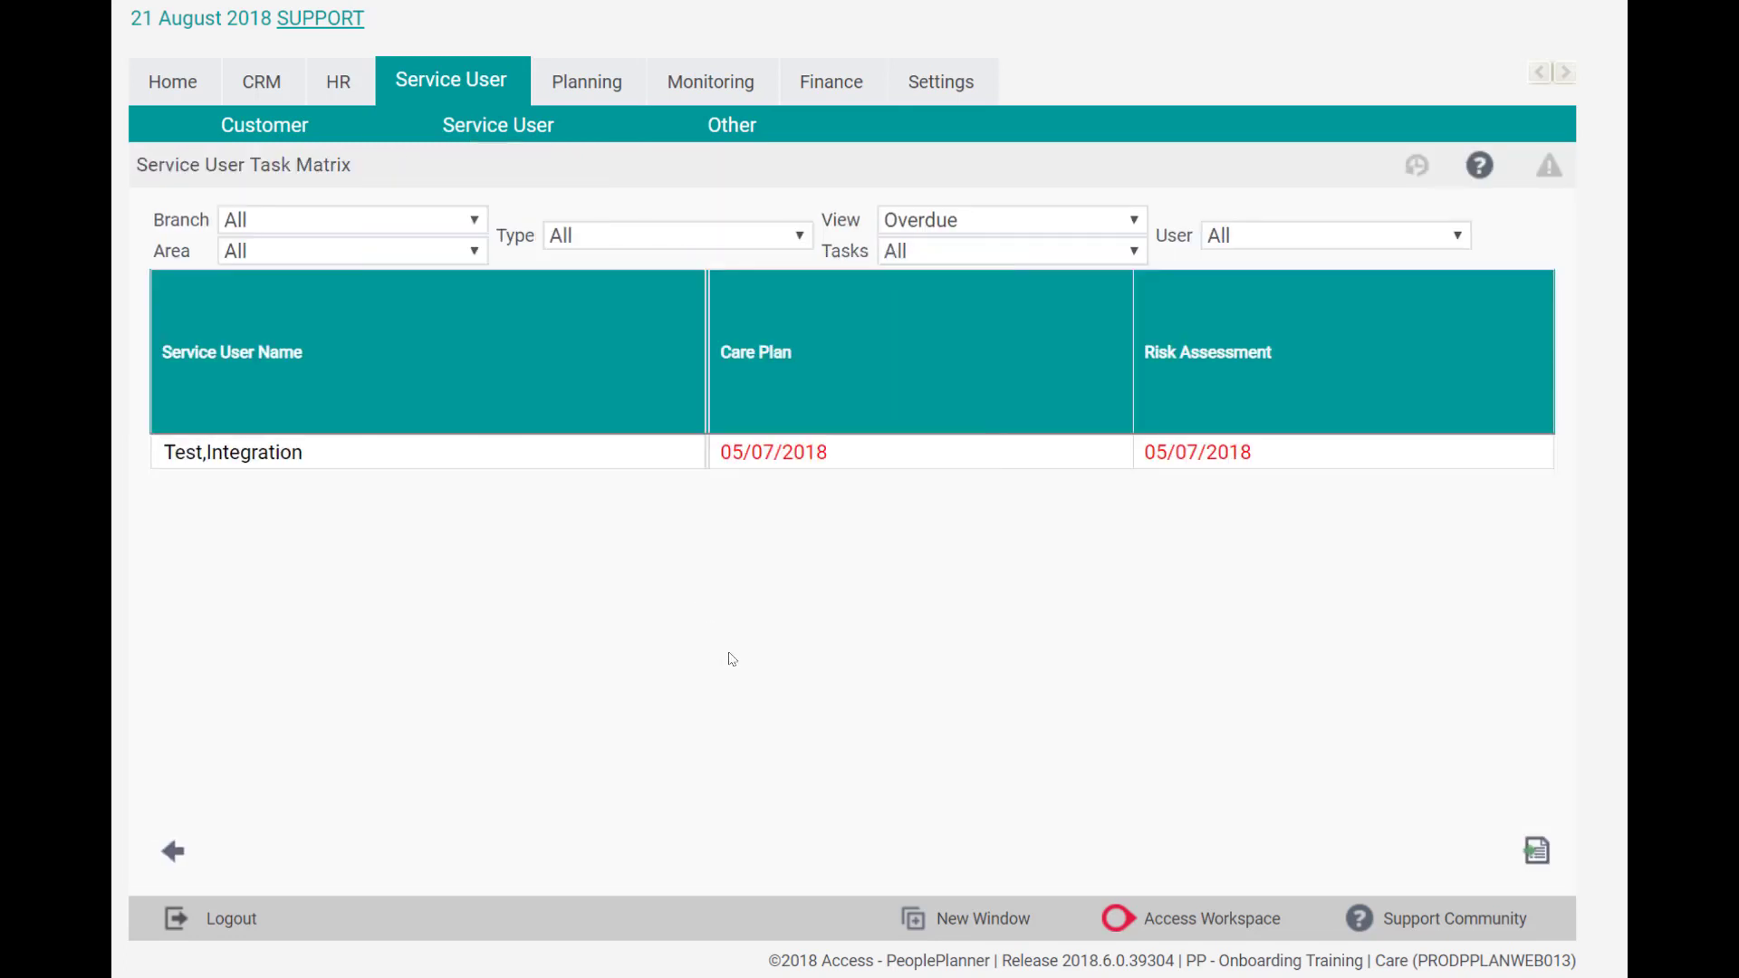
pyautogui.click(1248, 242)
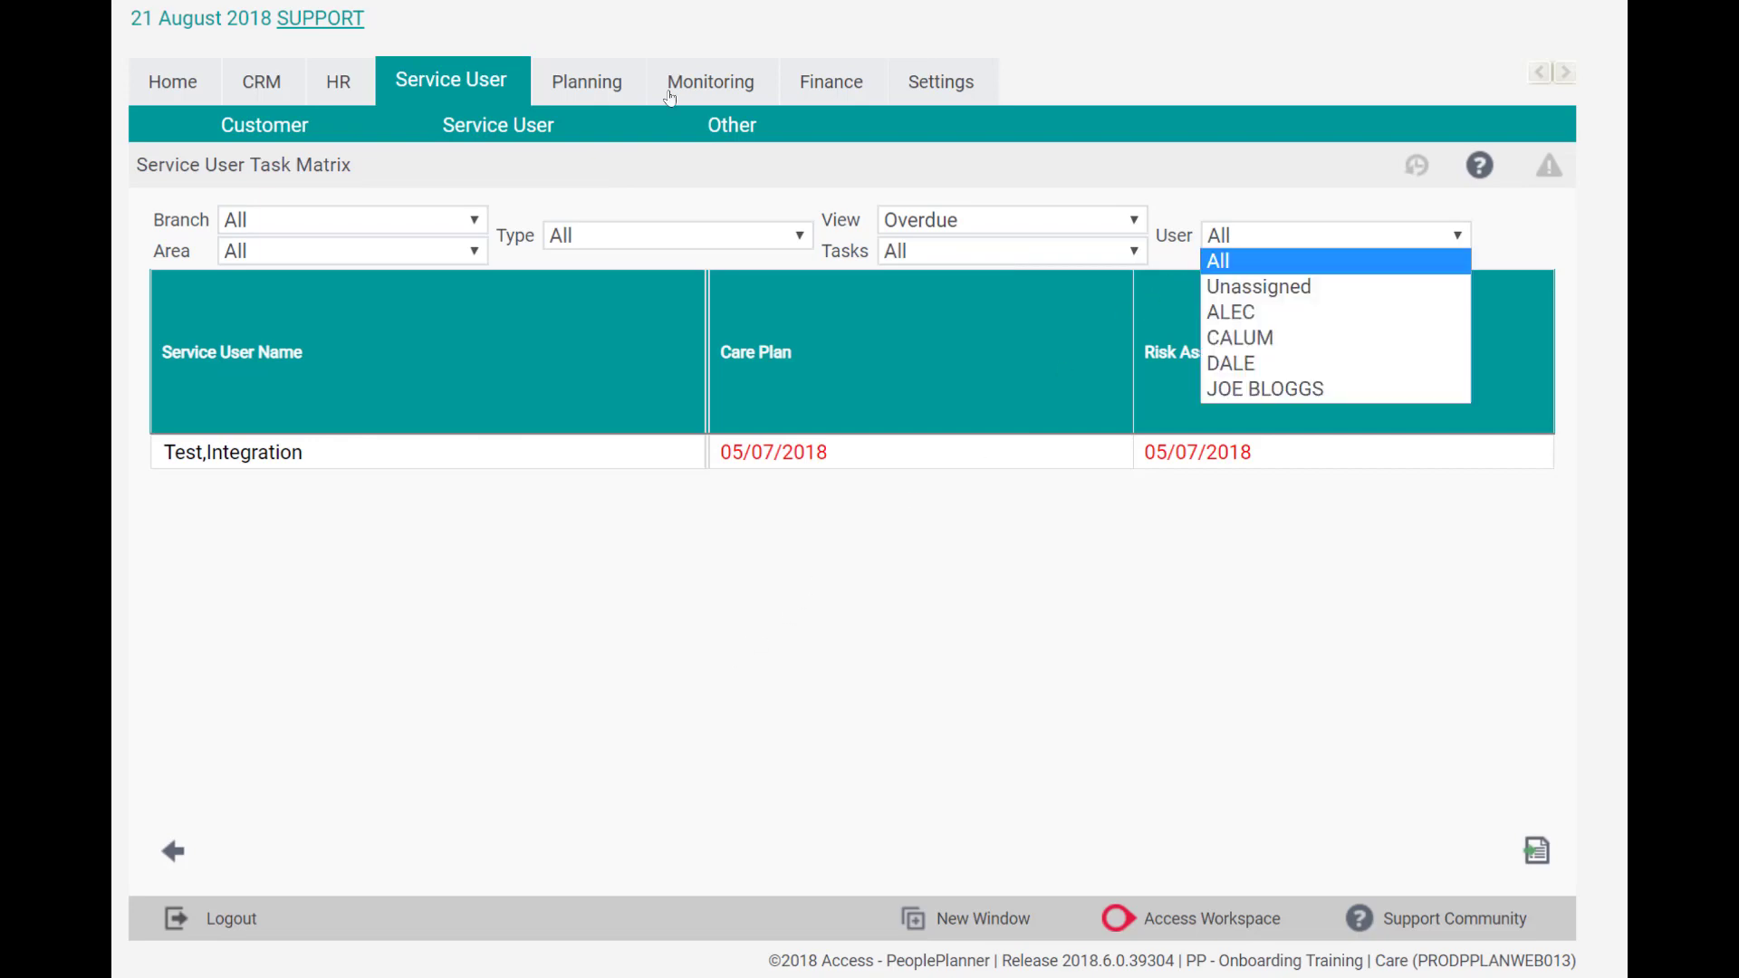
pyautogui.click(1248, 314)
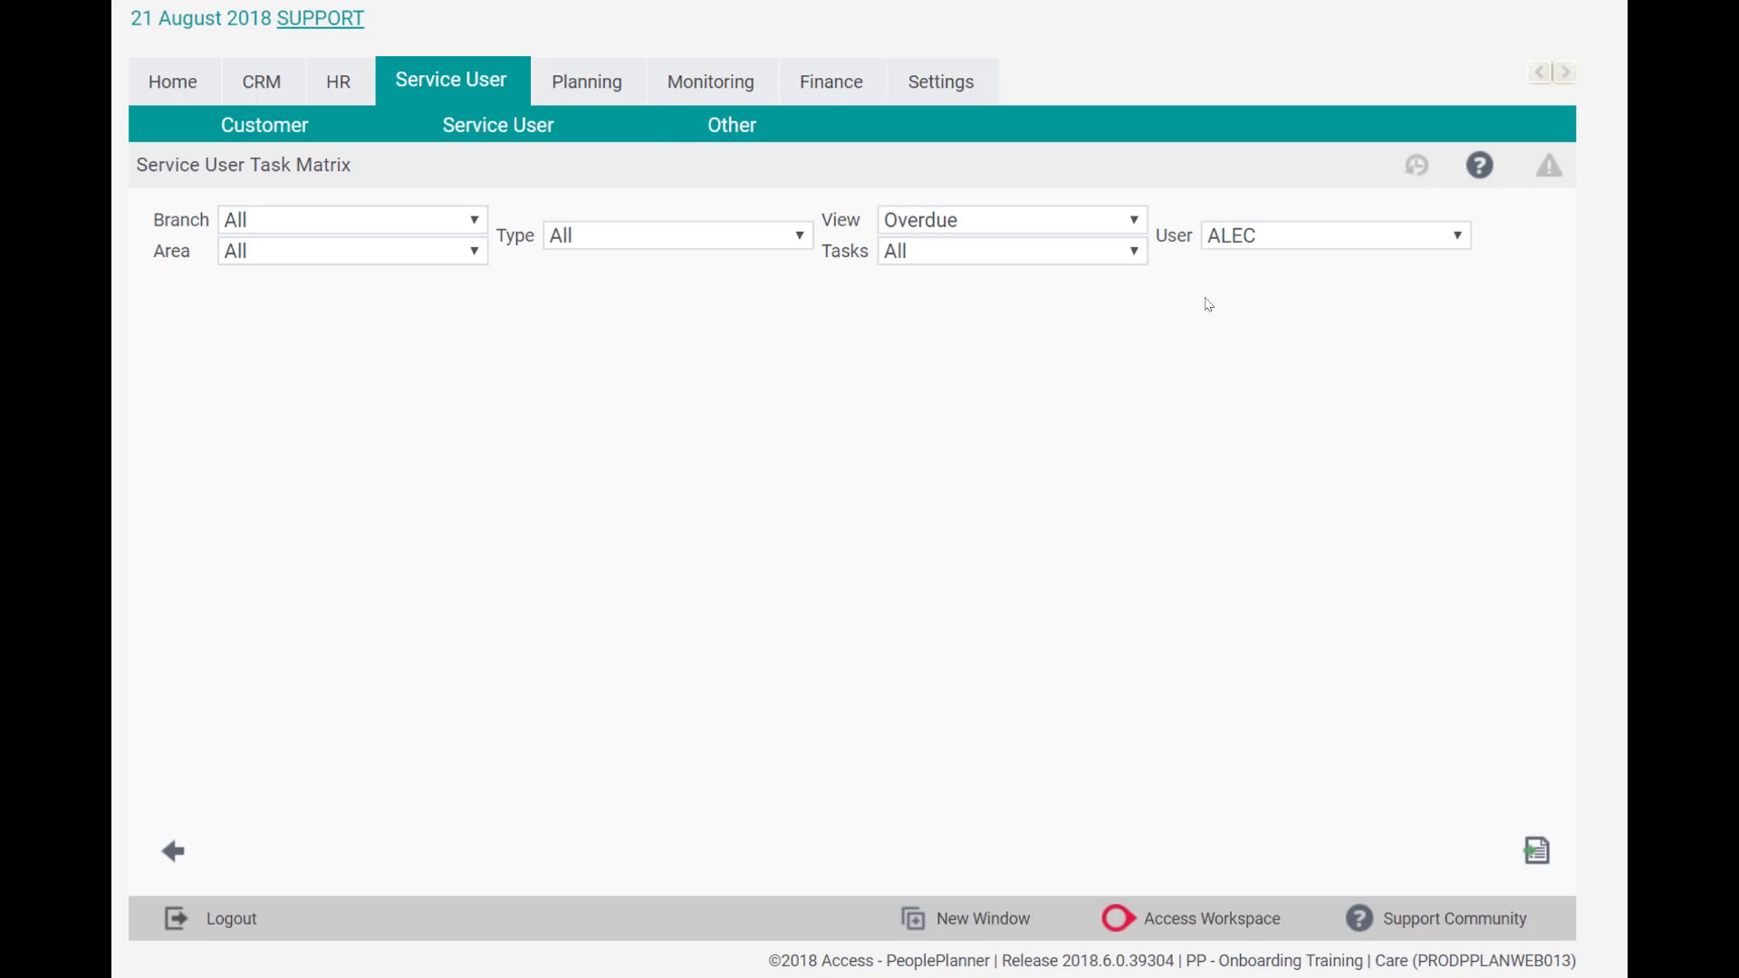
# Review the selected user's service user tasks in the Due, Overdue and Completed views
pyautogui.click(1099, 224)
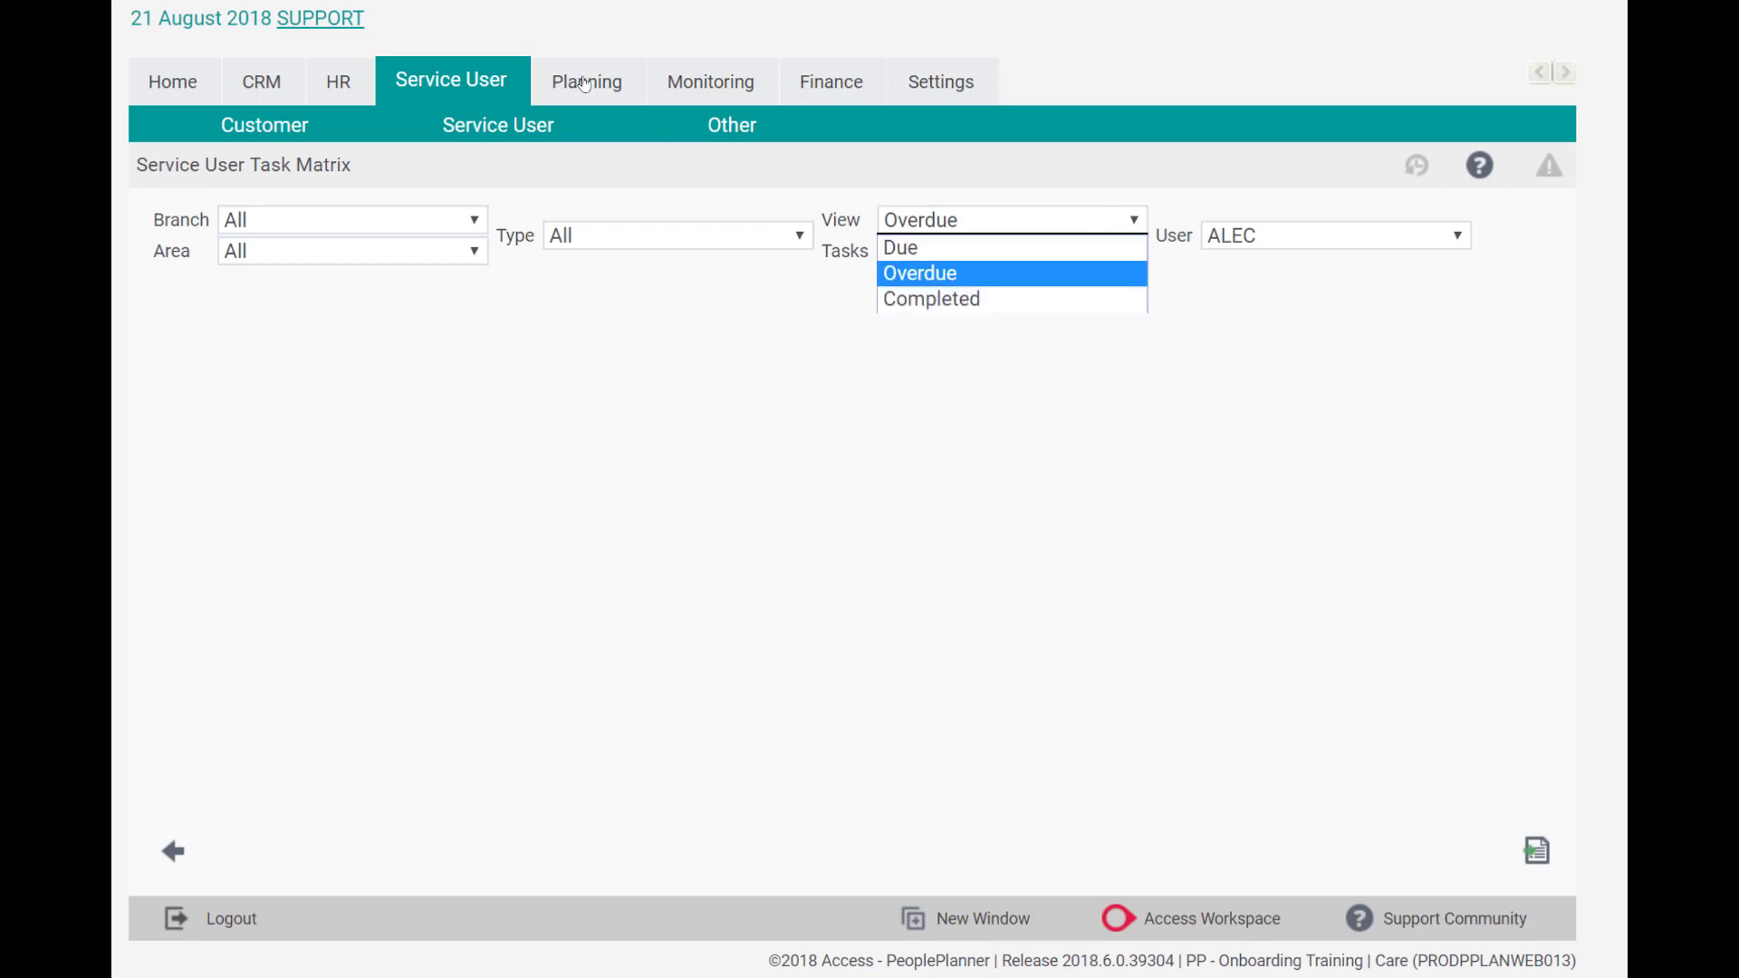
pyautogui.click(1069, 250)
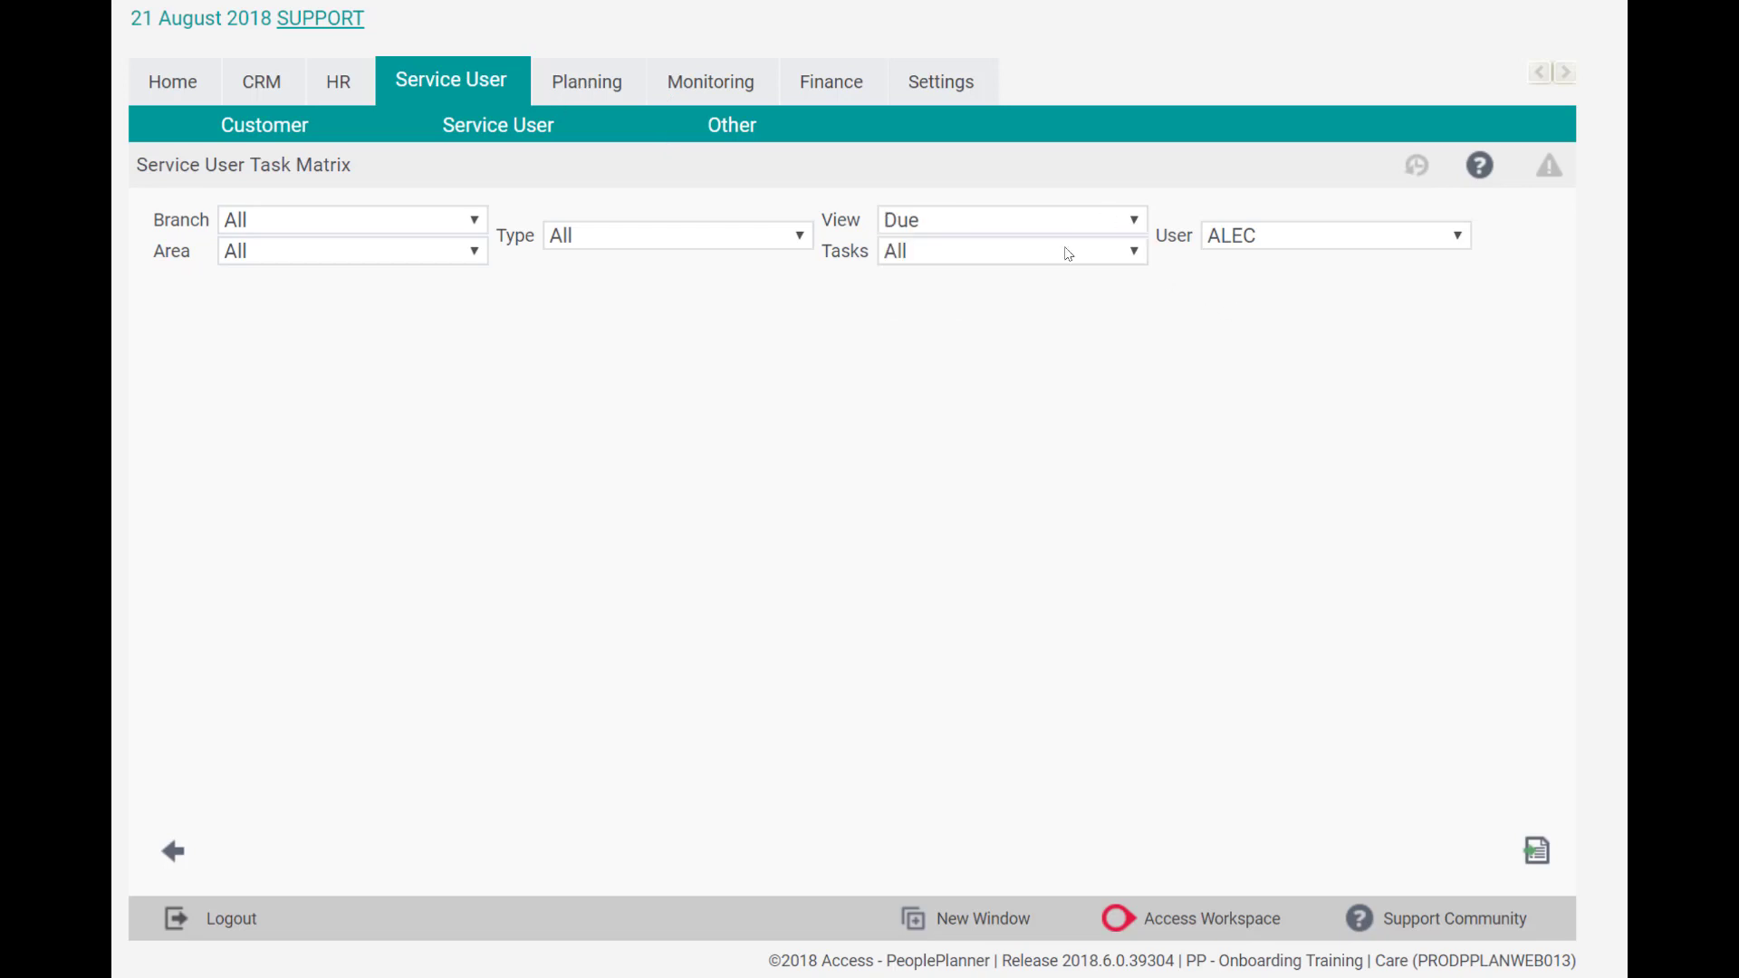
pyautogui.click(1069, 223)
pyautogui.click(1049, 273)
pyautogui.click(1052, 227)
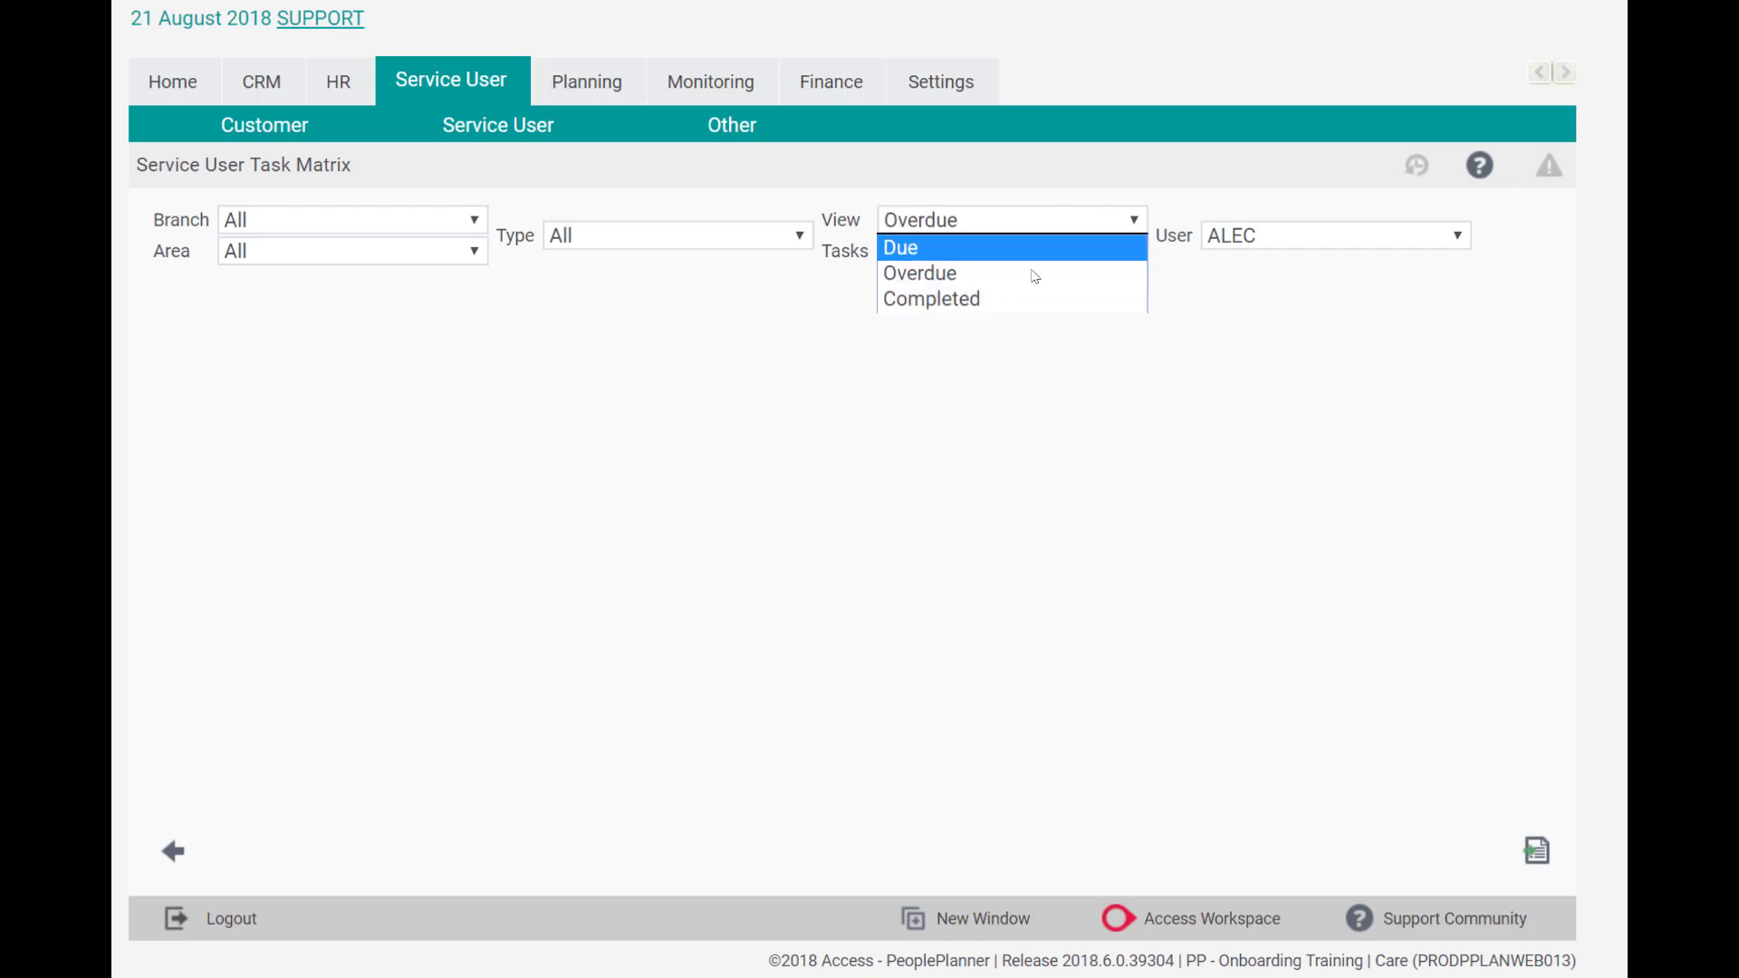
pyautogui.click(1012, 300)
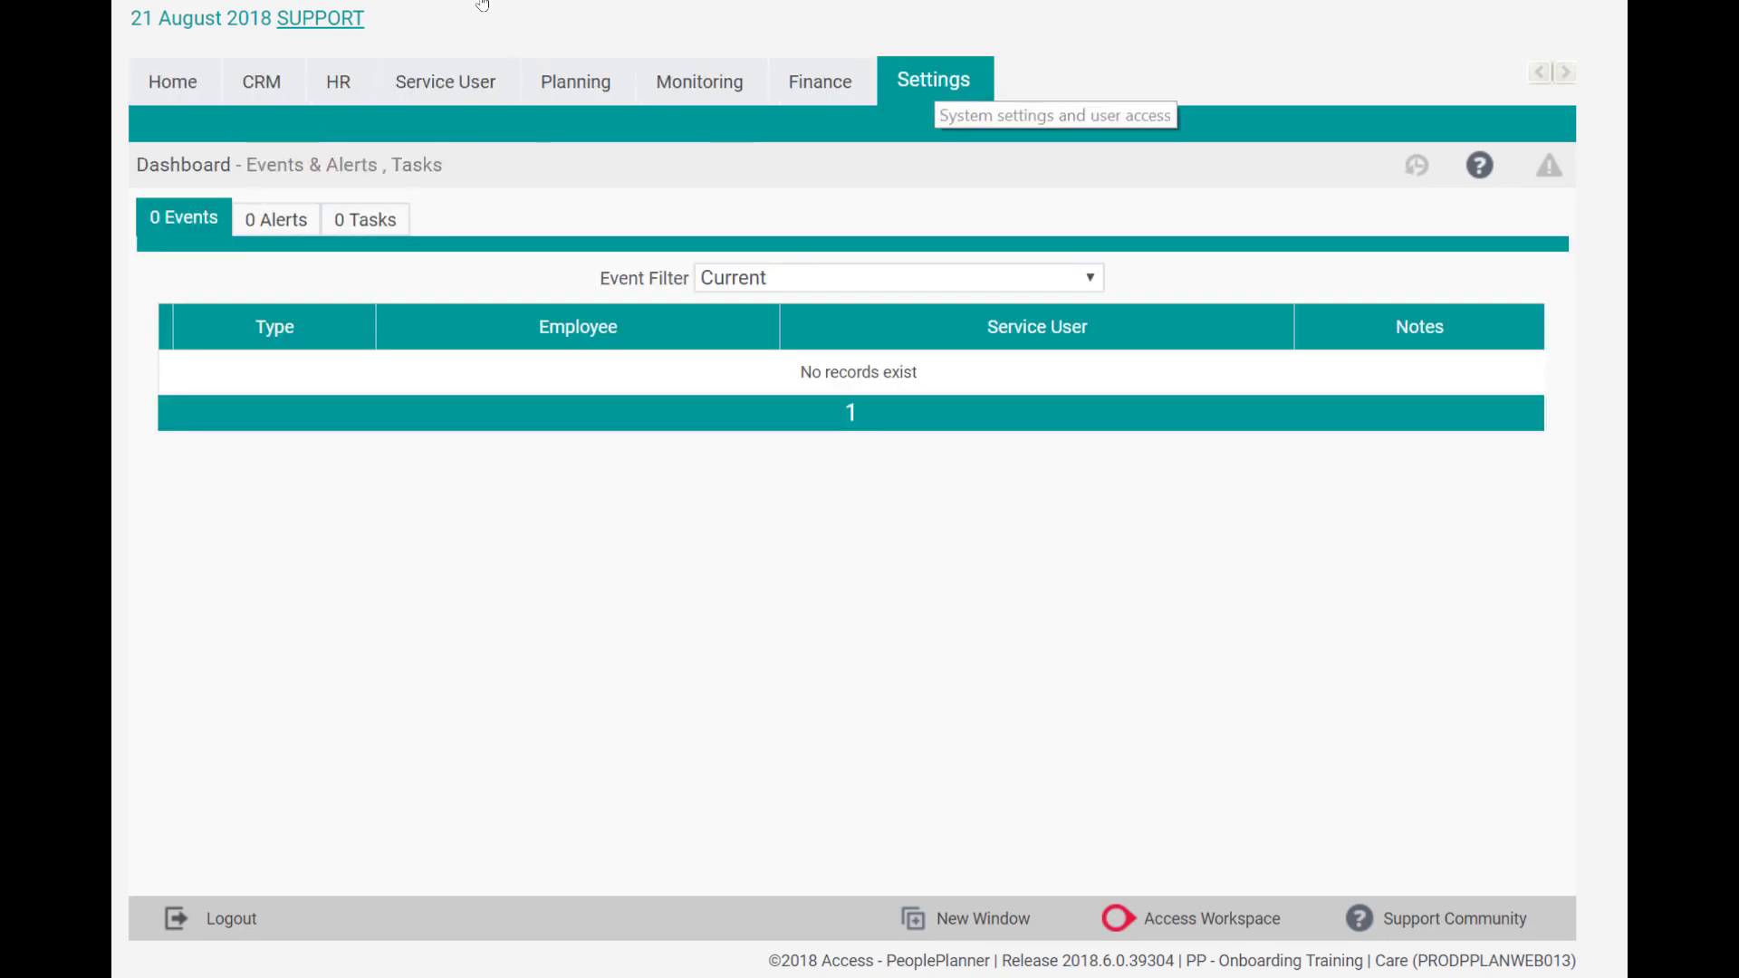
# Open the authorised users list in the Profiles & Users system settings
pyautogui.click(939, 86)
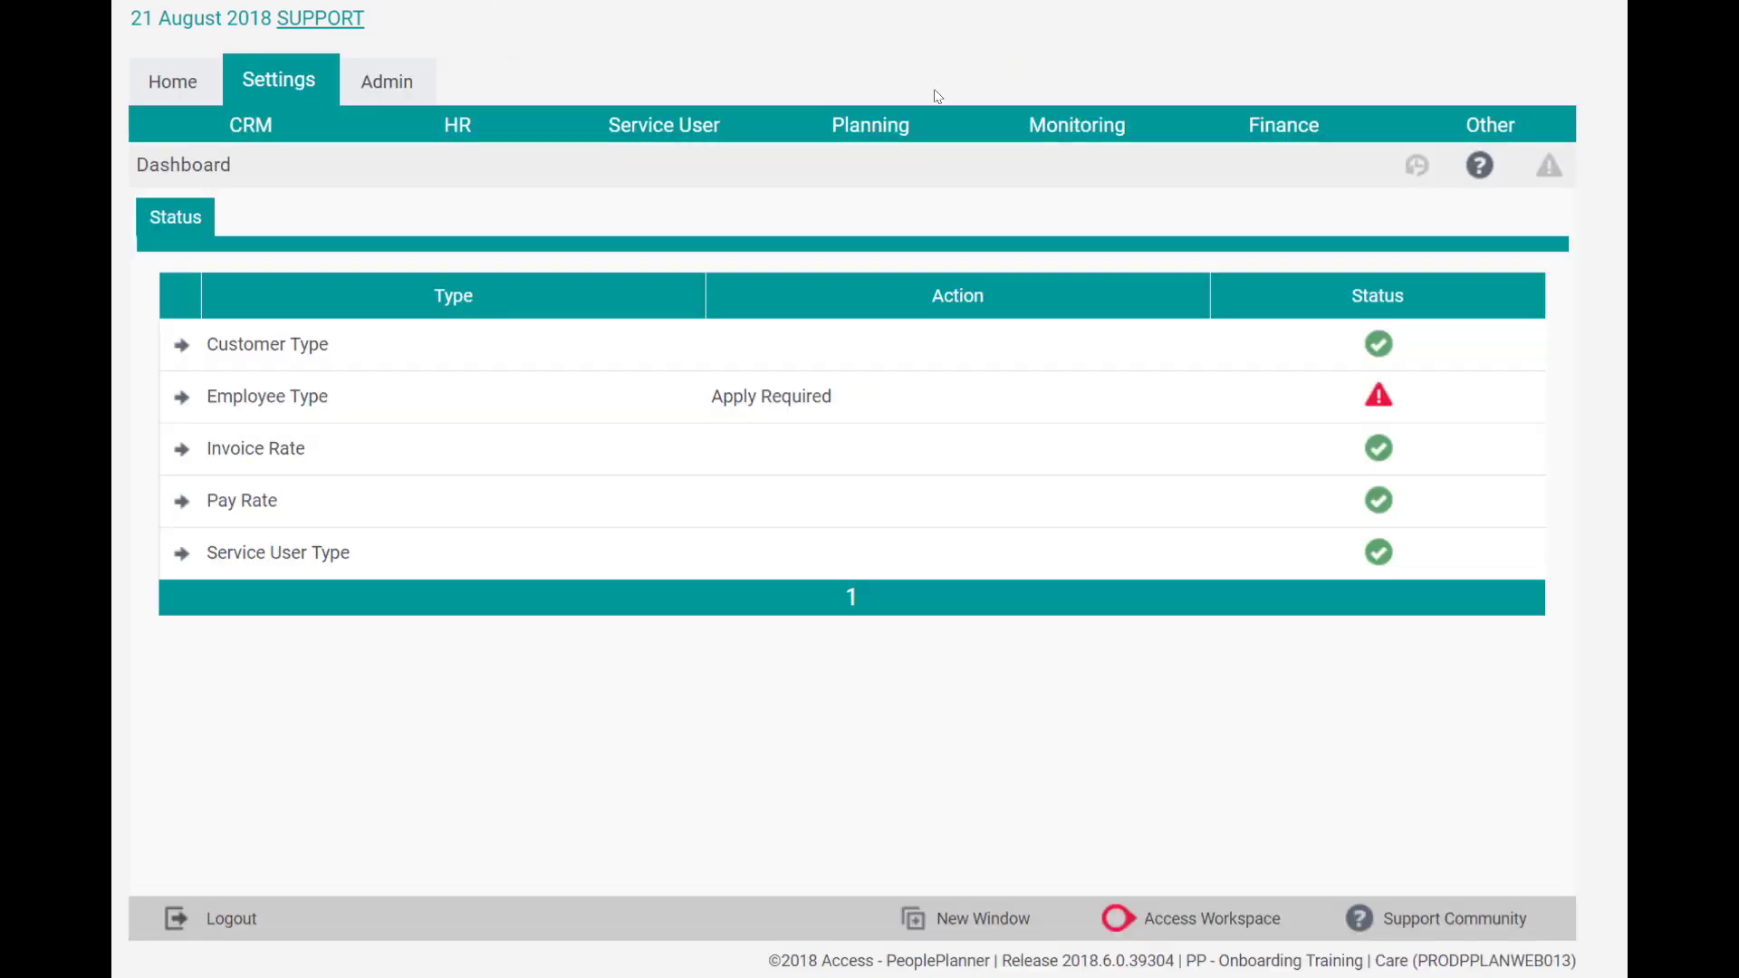
pyautogui.click(1478, 124)
pyautogui.moveTo(1439, 270)
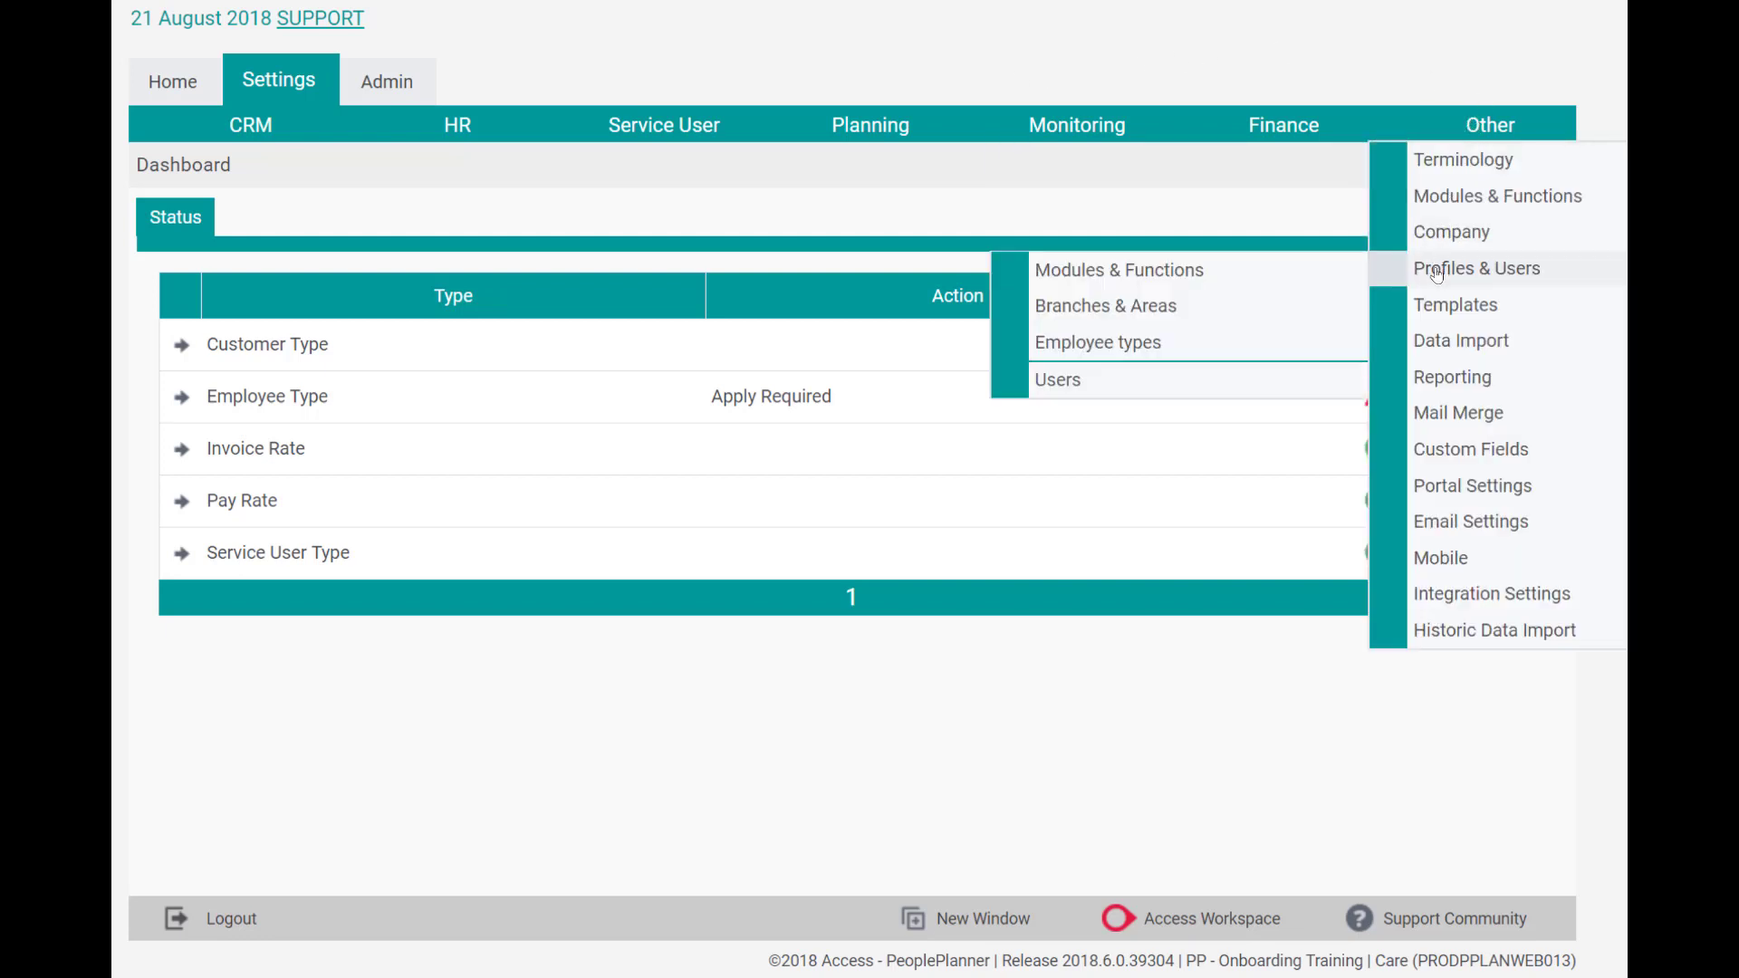
pyautogui.click(1252, 377)
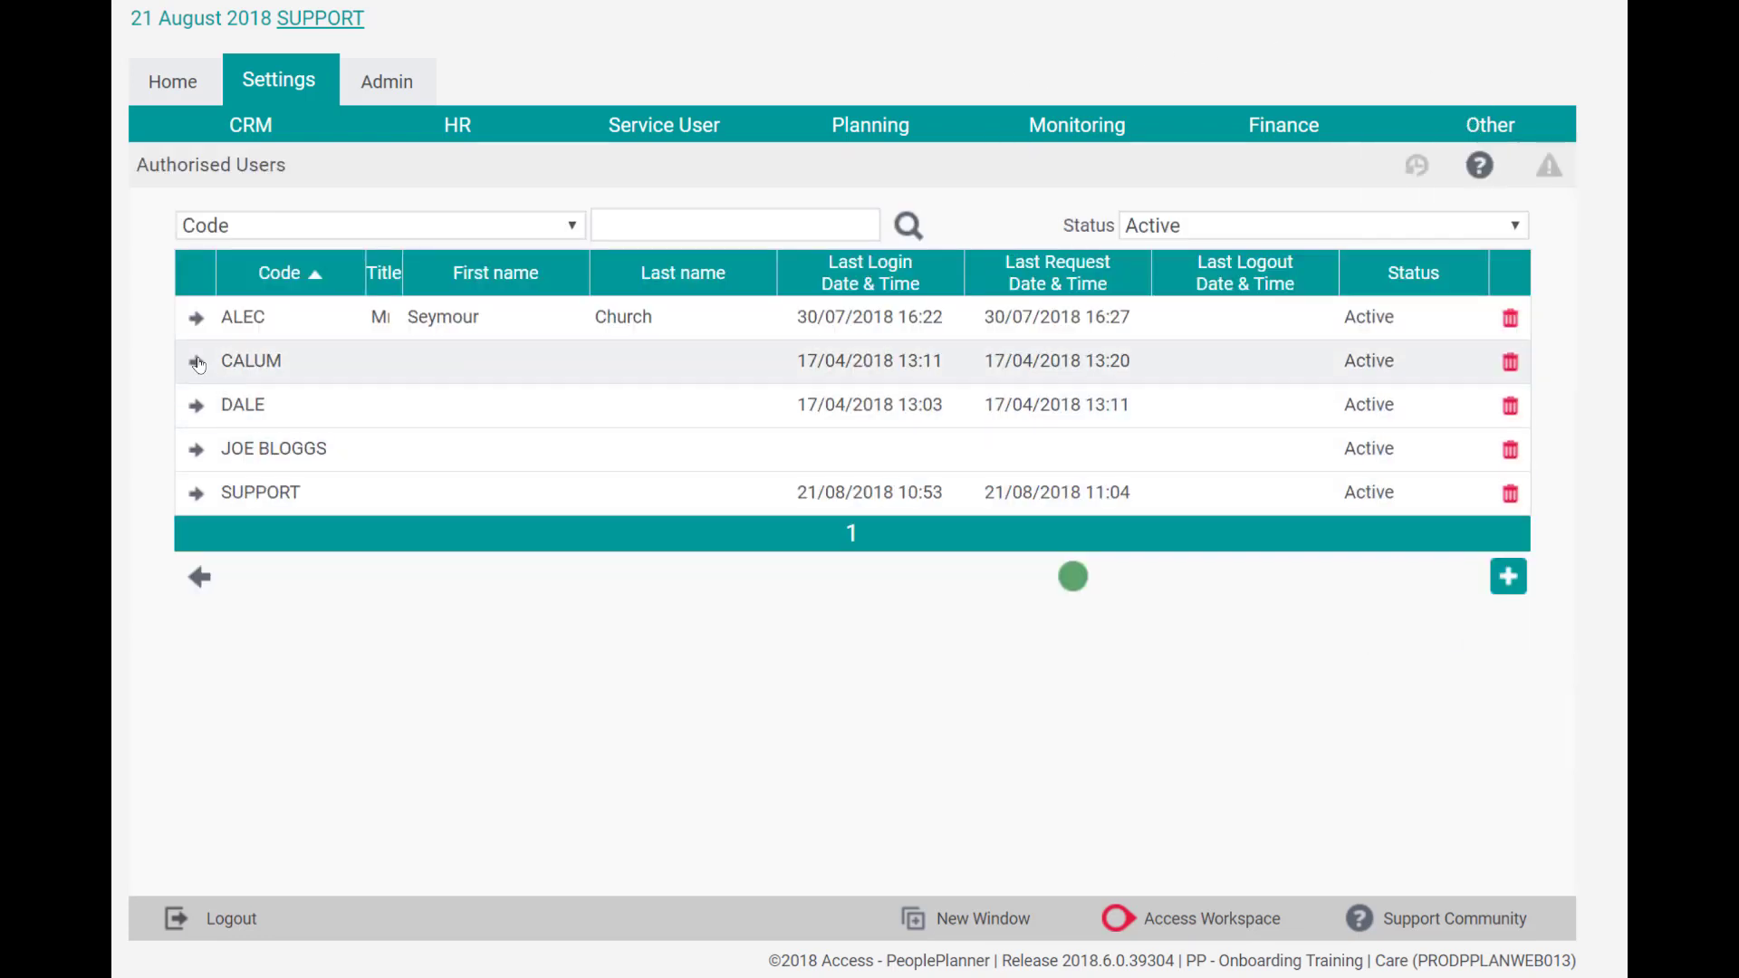
# Mark the departing user's account as Terminated, save it, and filter the authorised users list by Terminated status
pyautogui.click(197, 364)
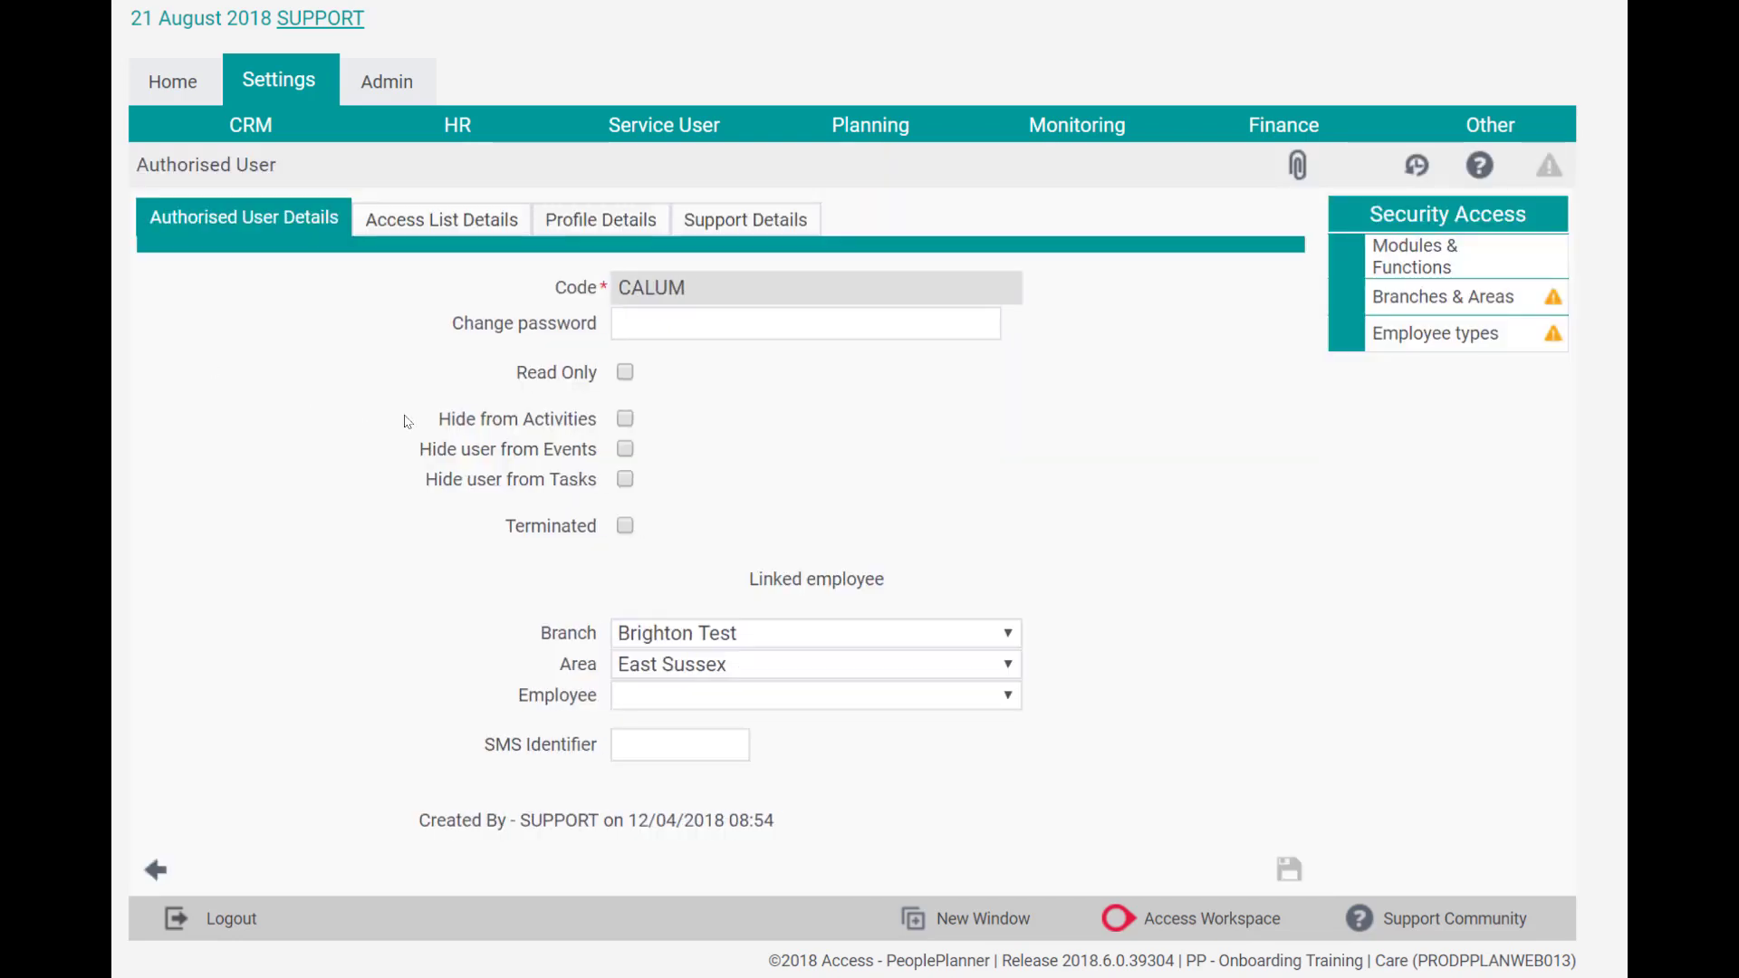
pyautogui.click(625, 526)
pyautogui.click(1273, 867)
pyautogui.click(158, 872)
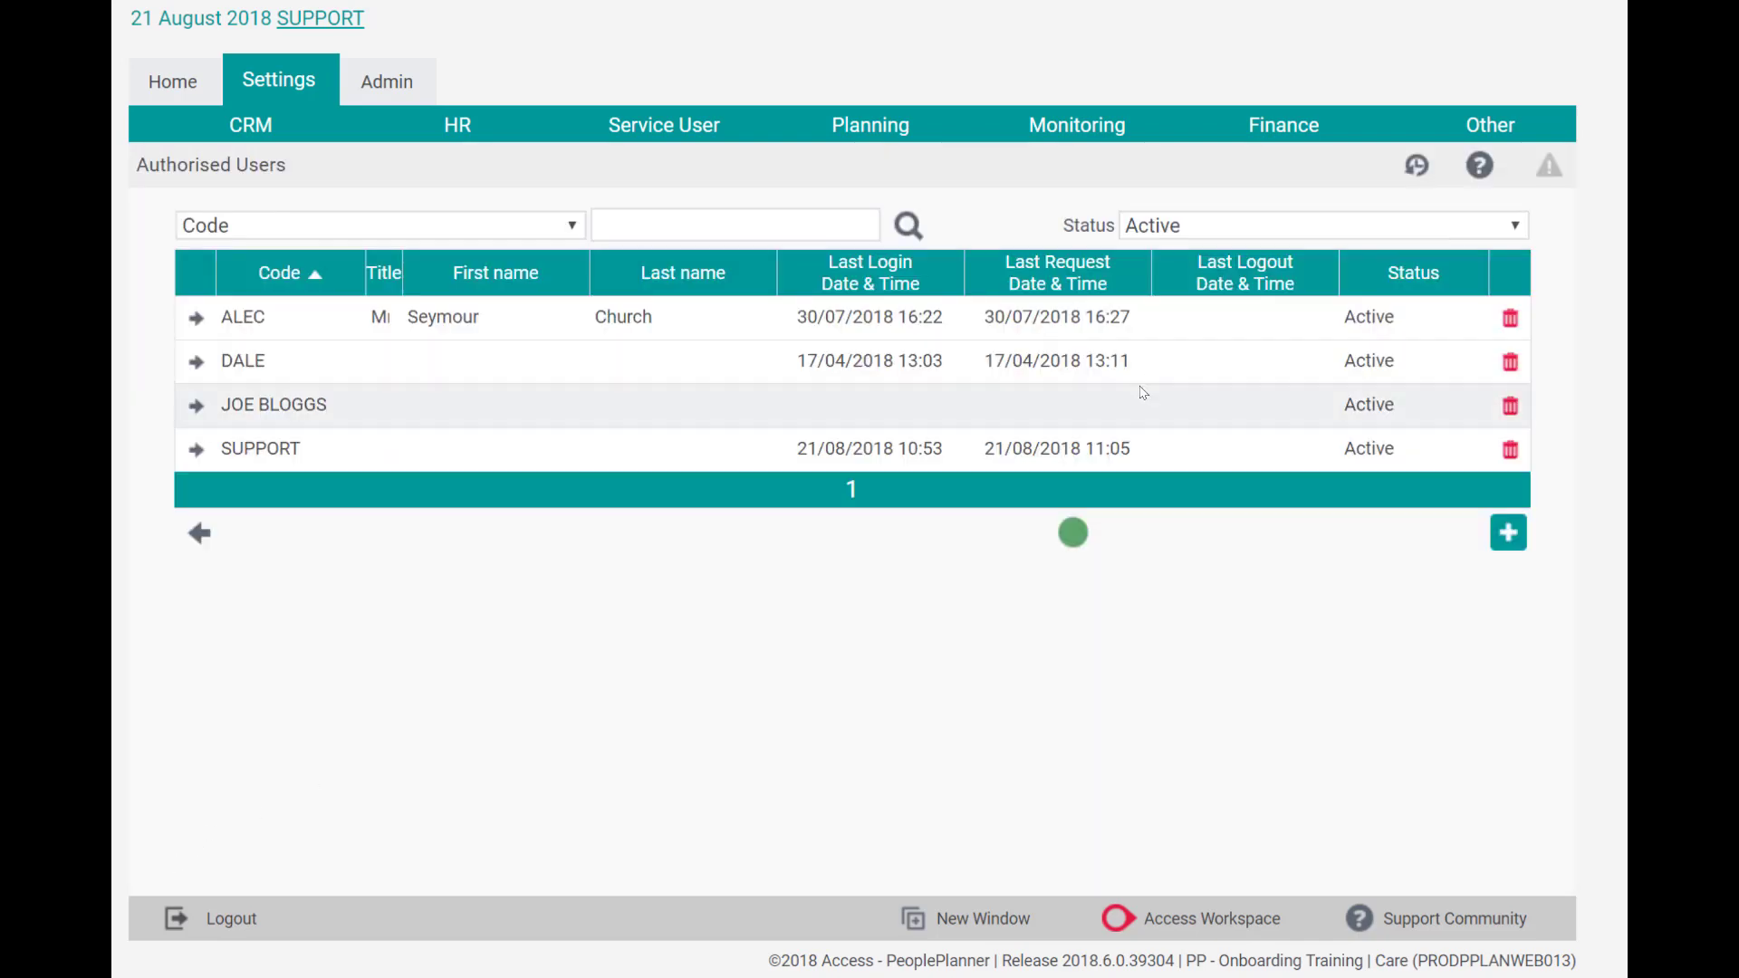
pyautogui.click(1204, 226)
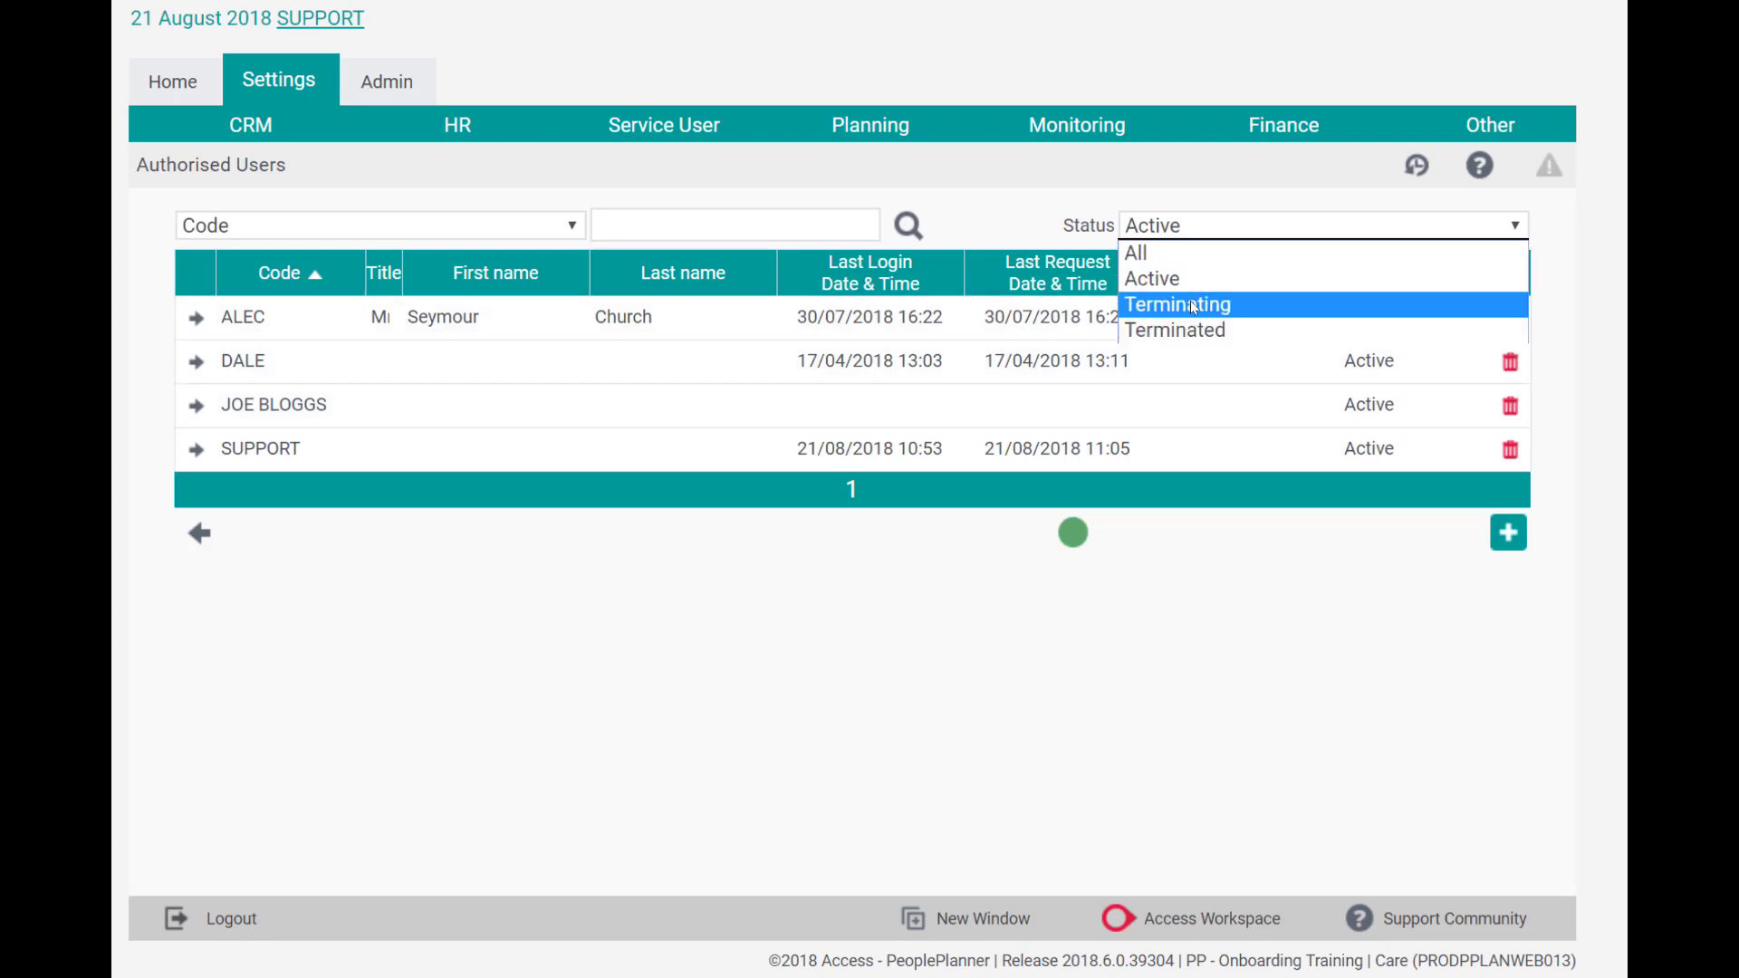
pyautogui.click(1185, 329)
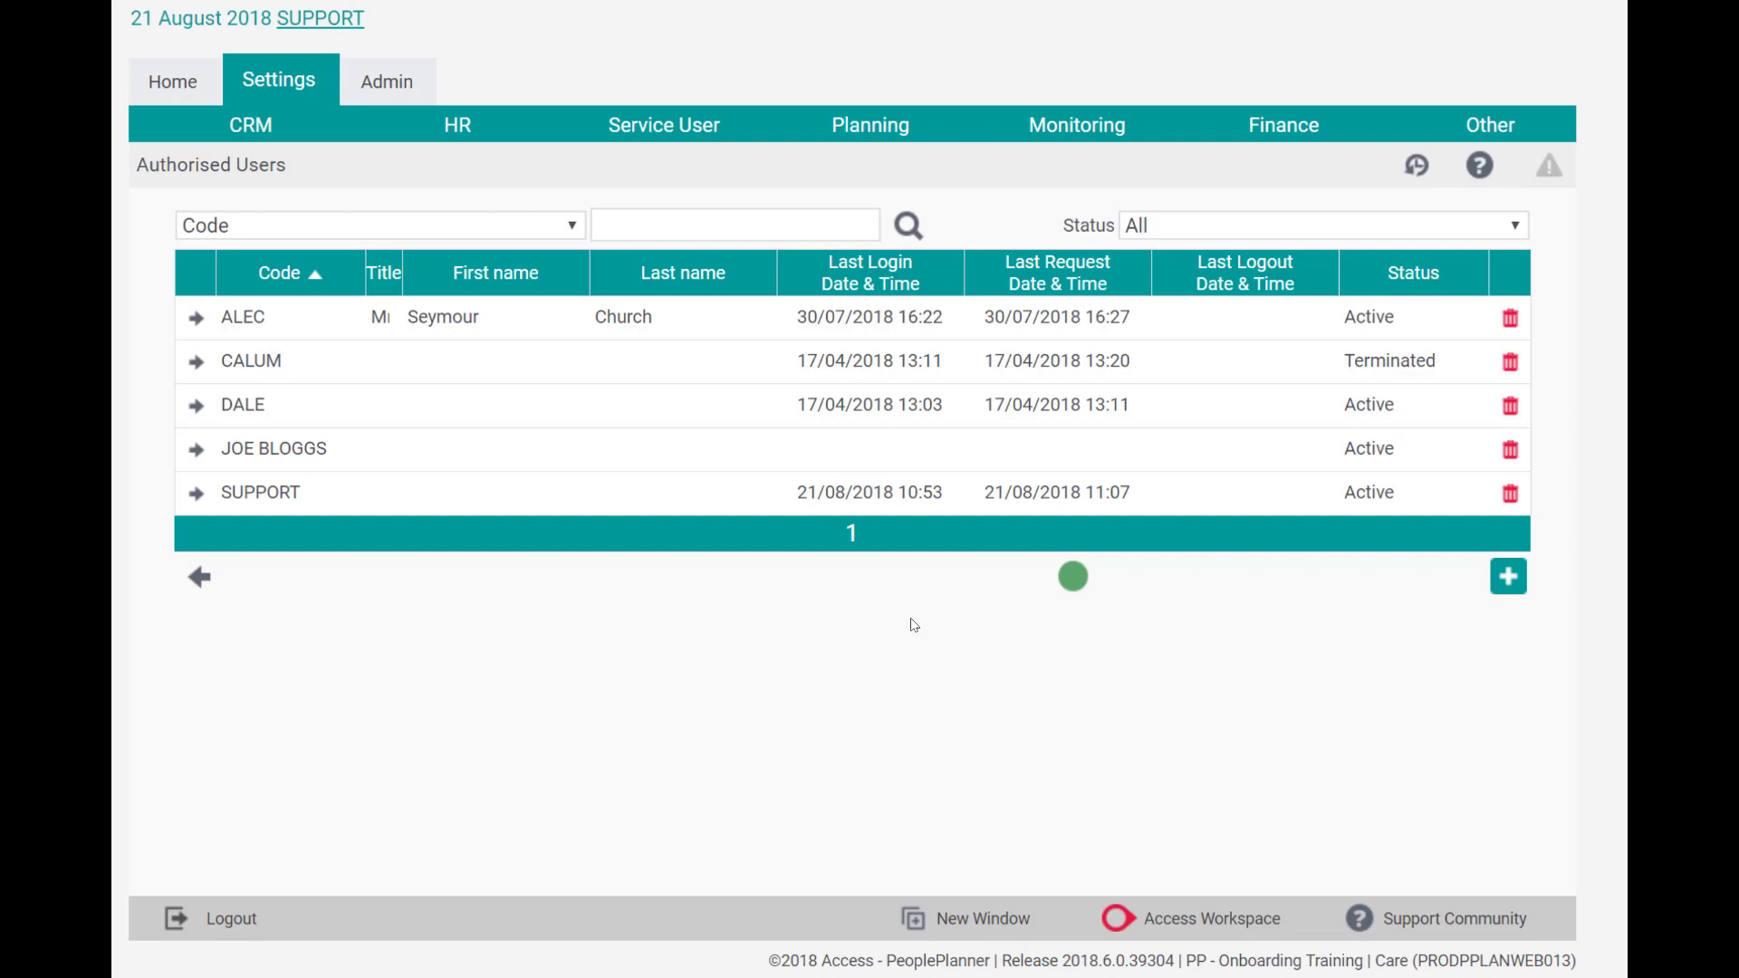
# View the concurrent usage chart for the authorised users
pyautogui.click(1084, 572)
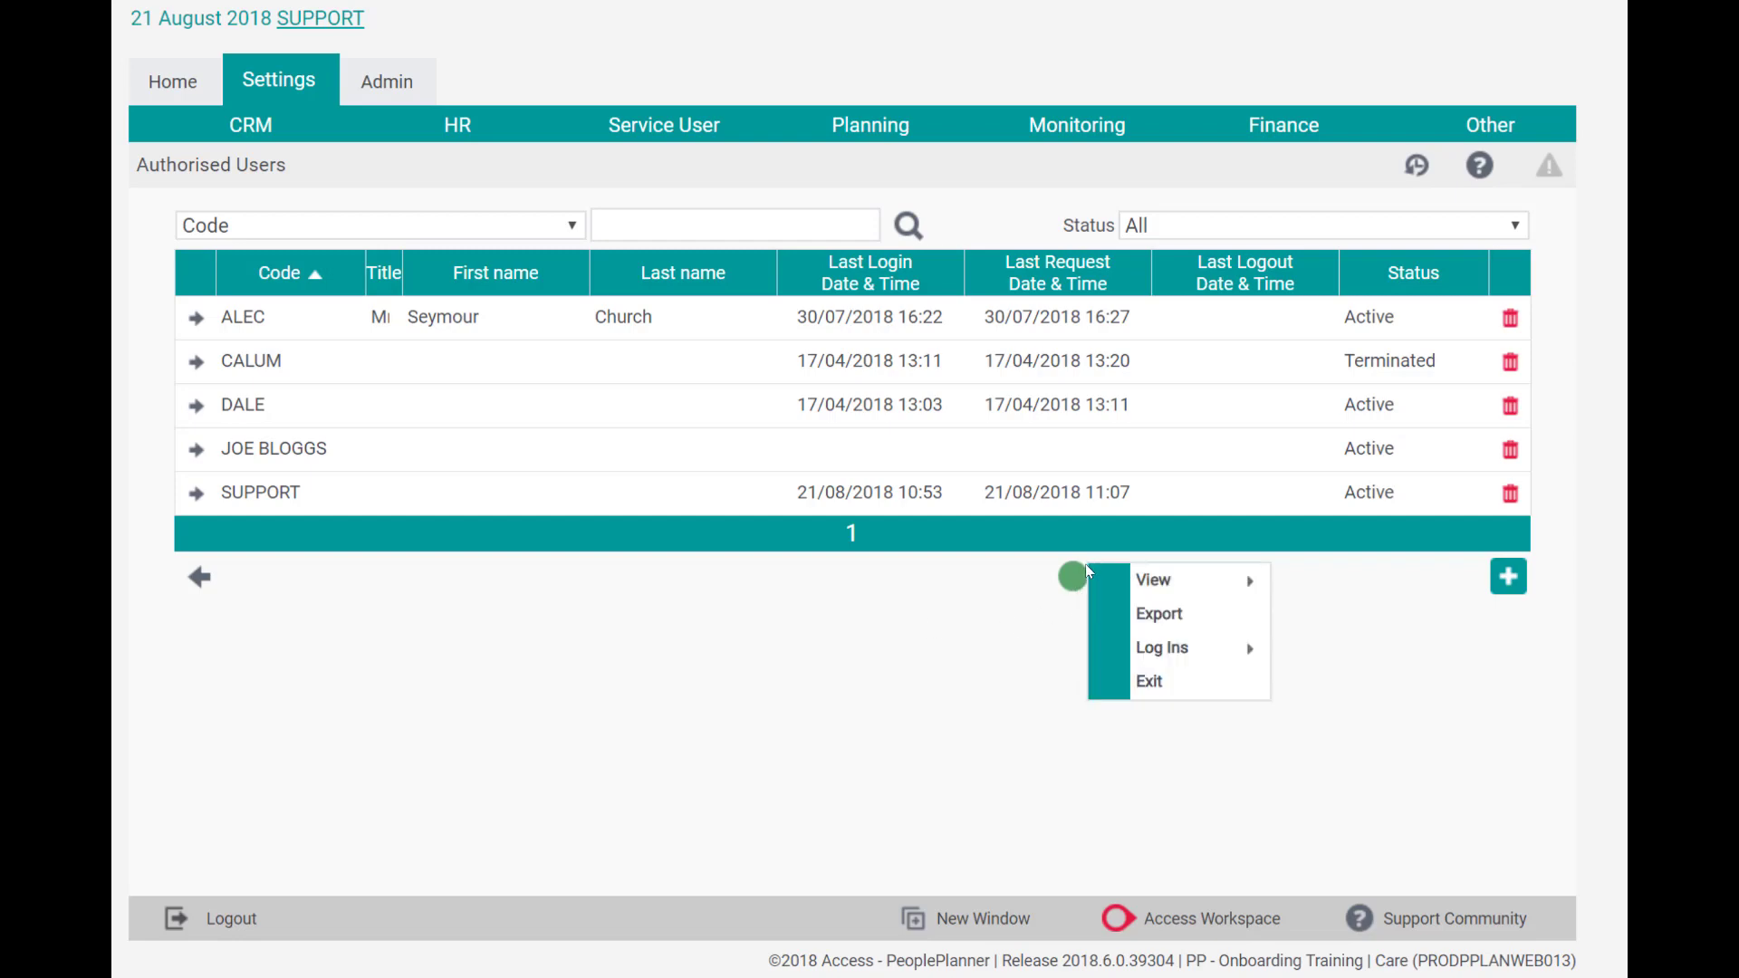
pyautogui.moveTo(1164, 584)
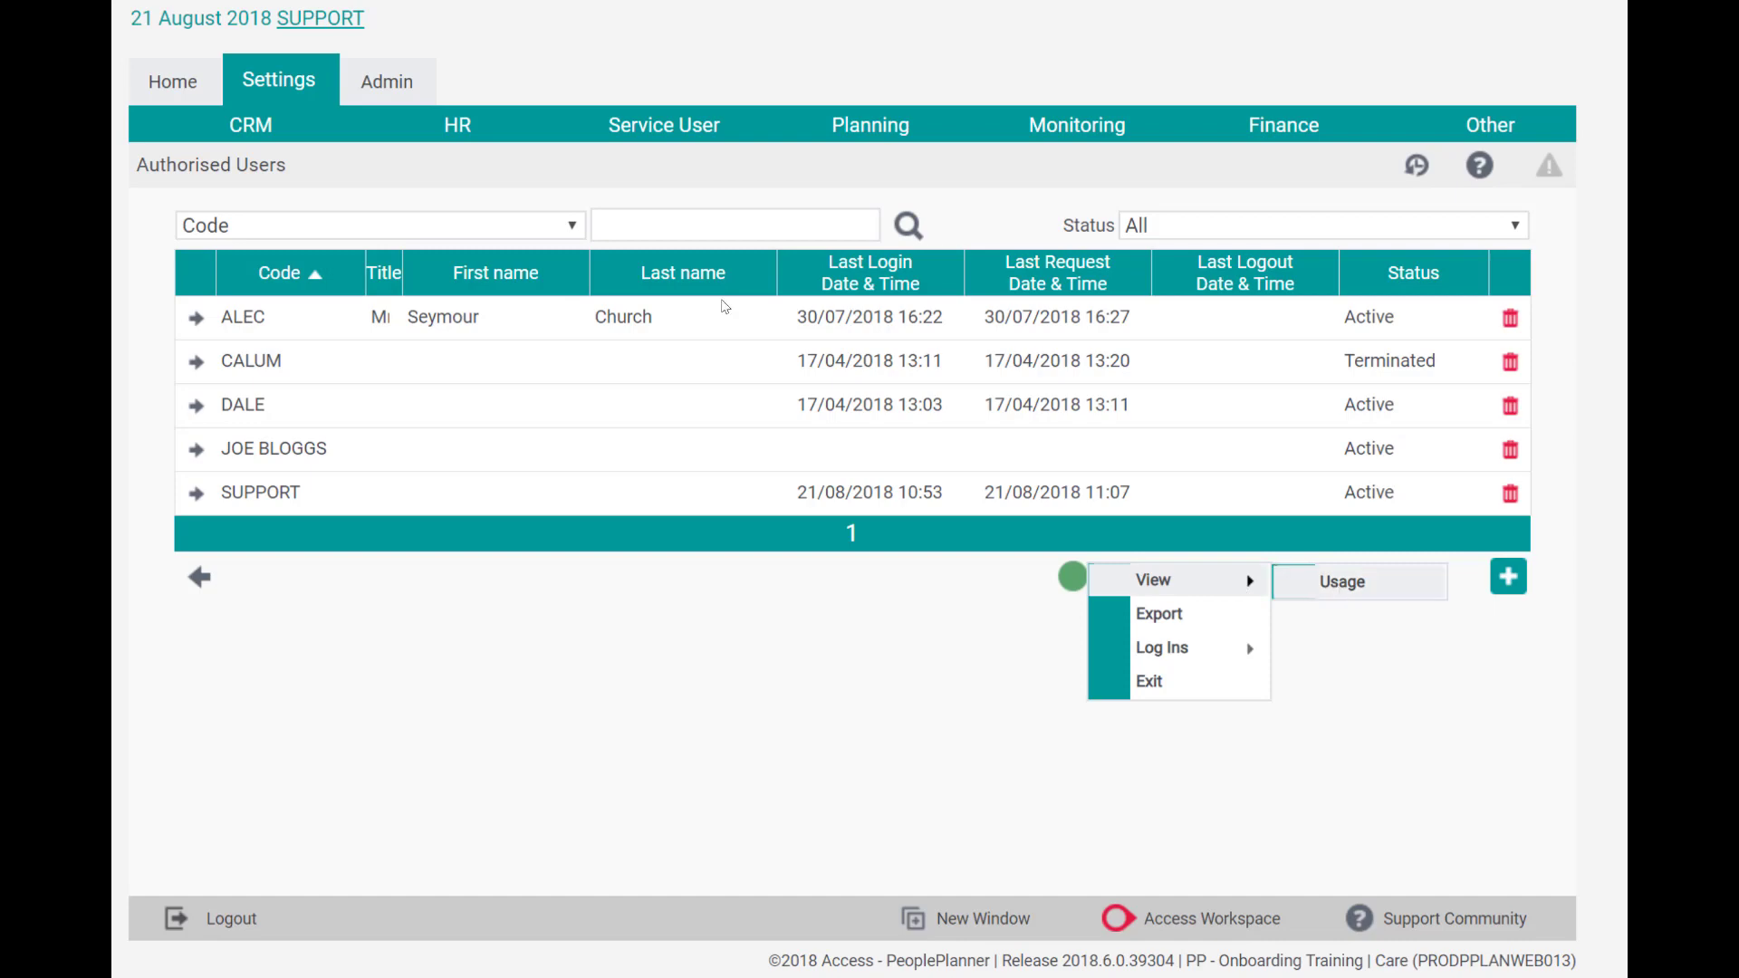
pyautogui.click(1336, 584)
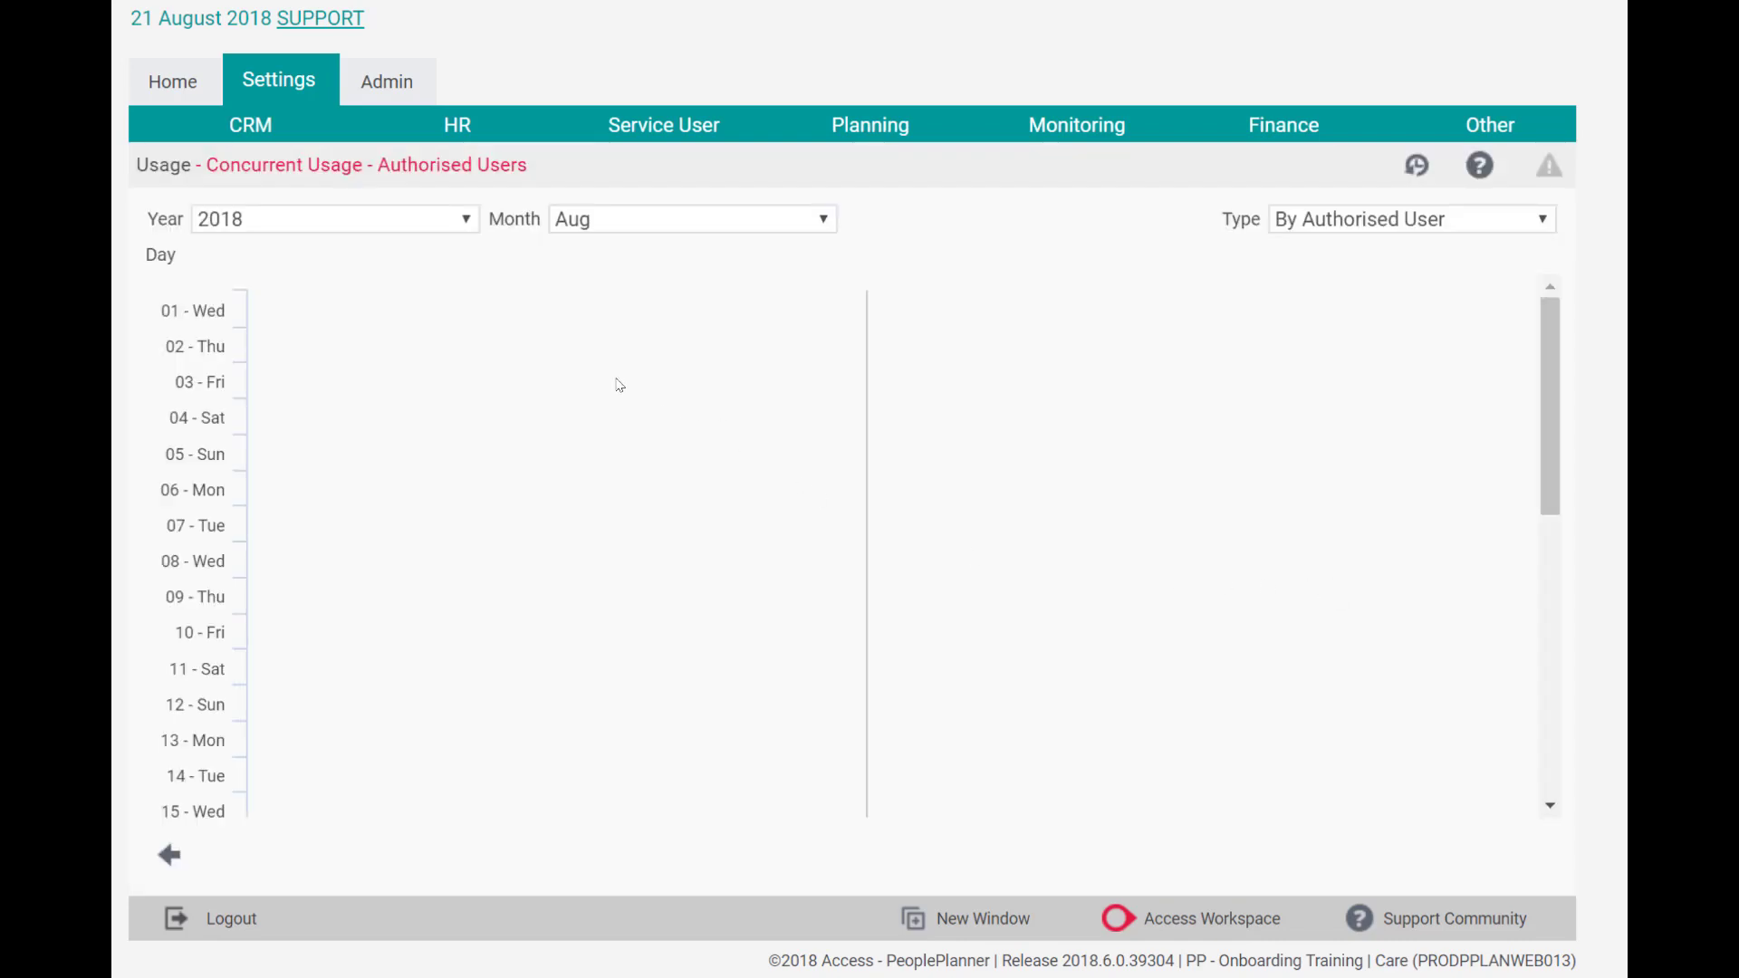
# View the authorised users' concurrent usage chart for July 2018, through to the end of the month
pyautogui.click(671, 226)
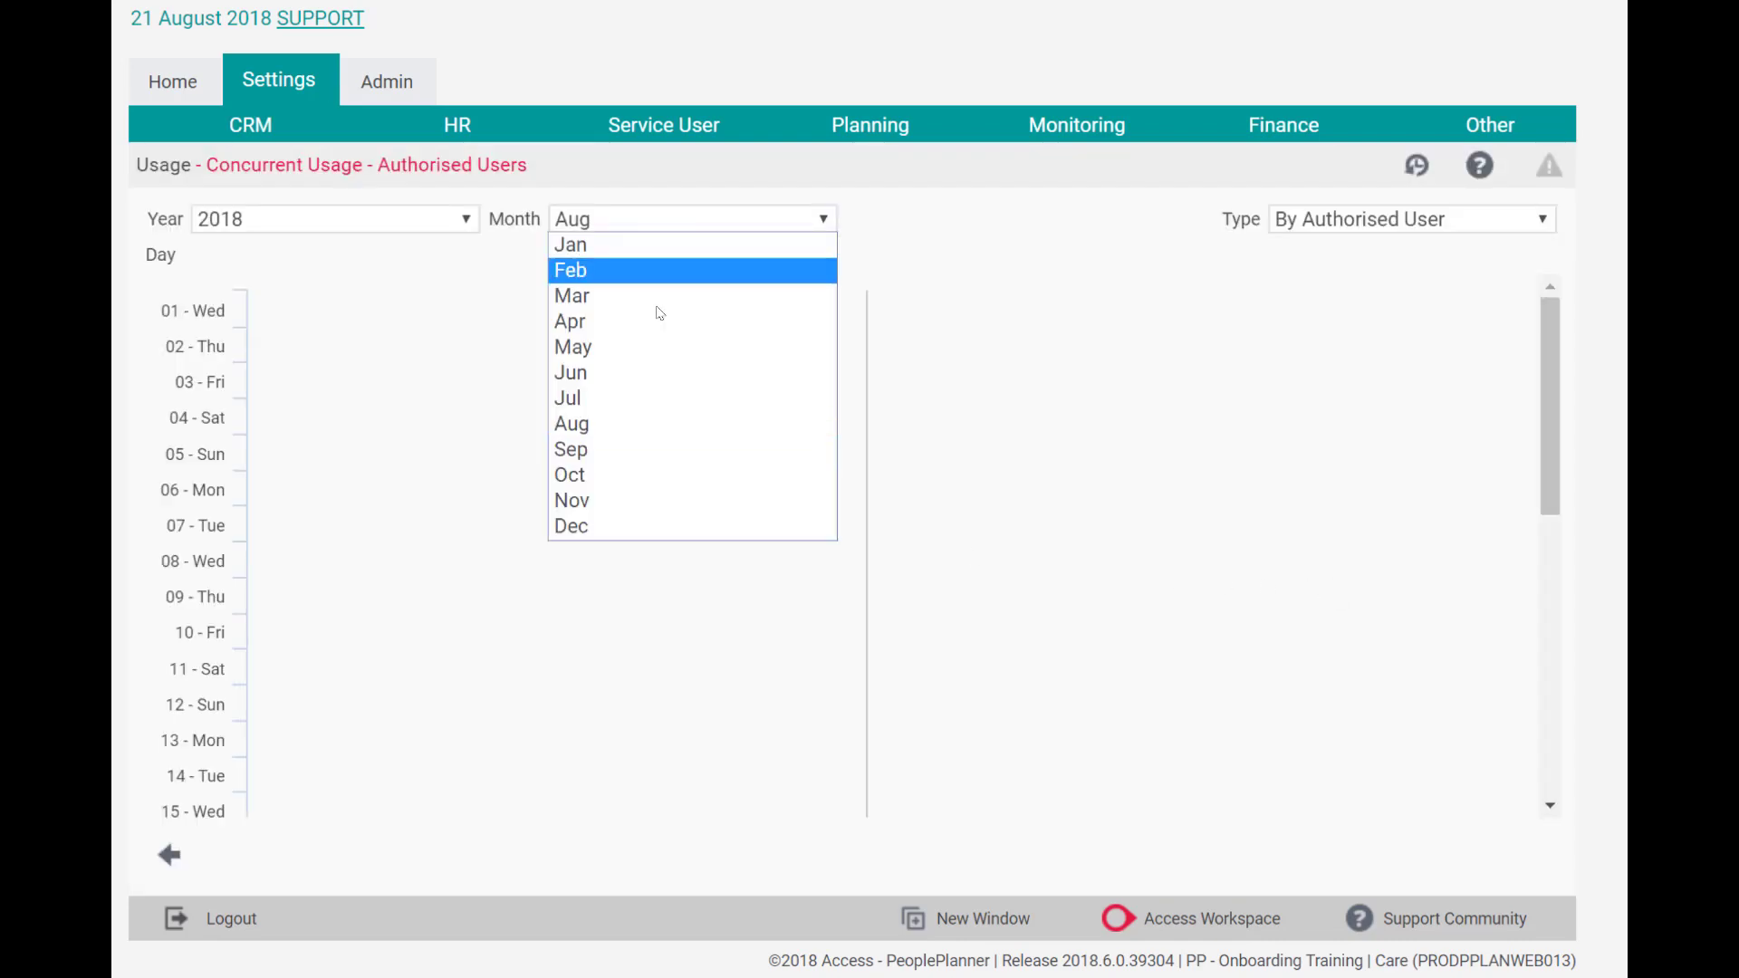
pyautogui.click(628, 399)
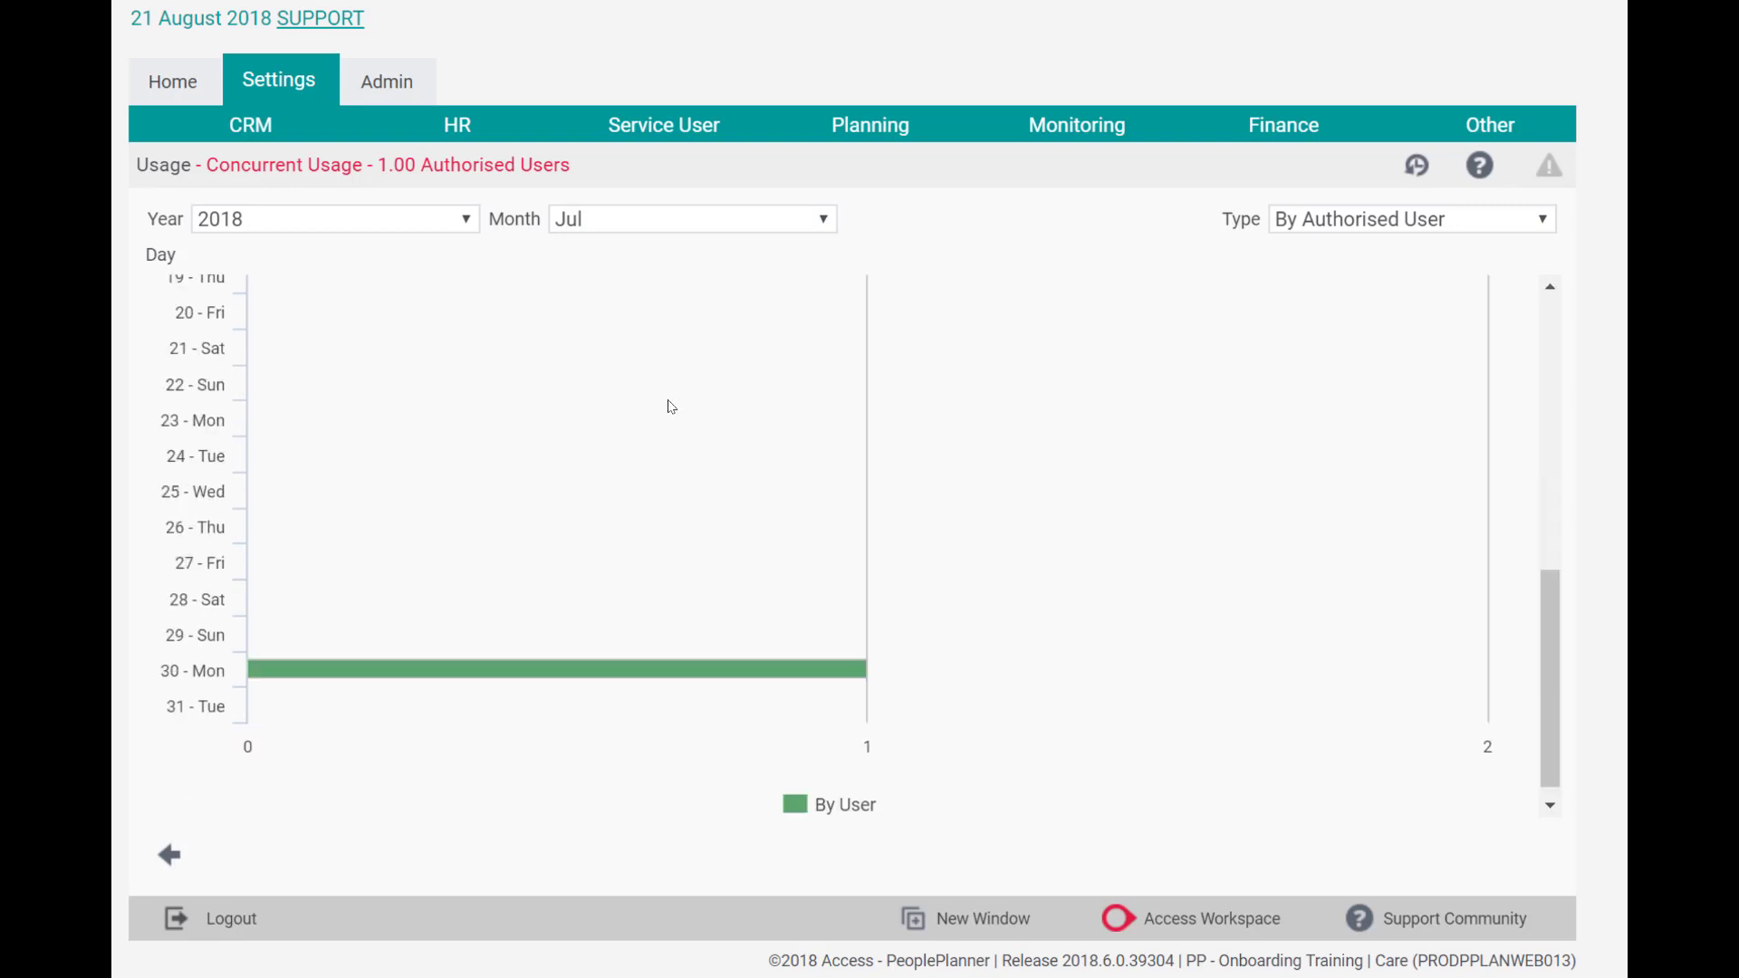
pyautogui.scroll(-1, 671, 407)
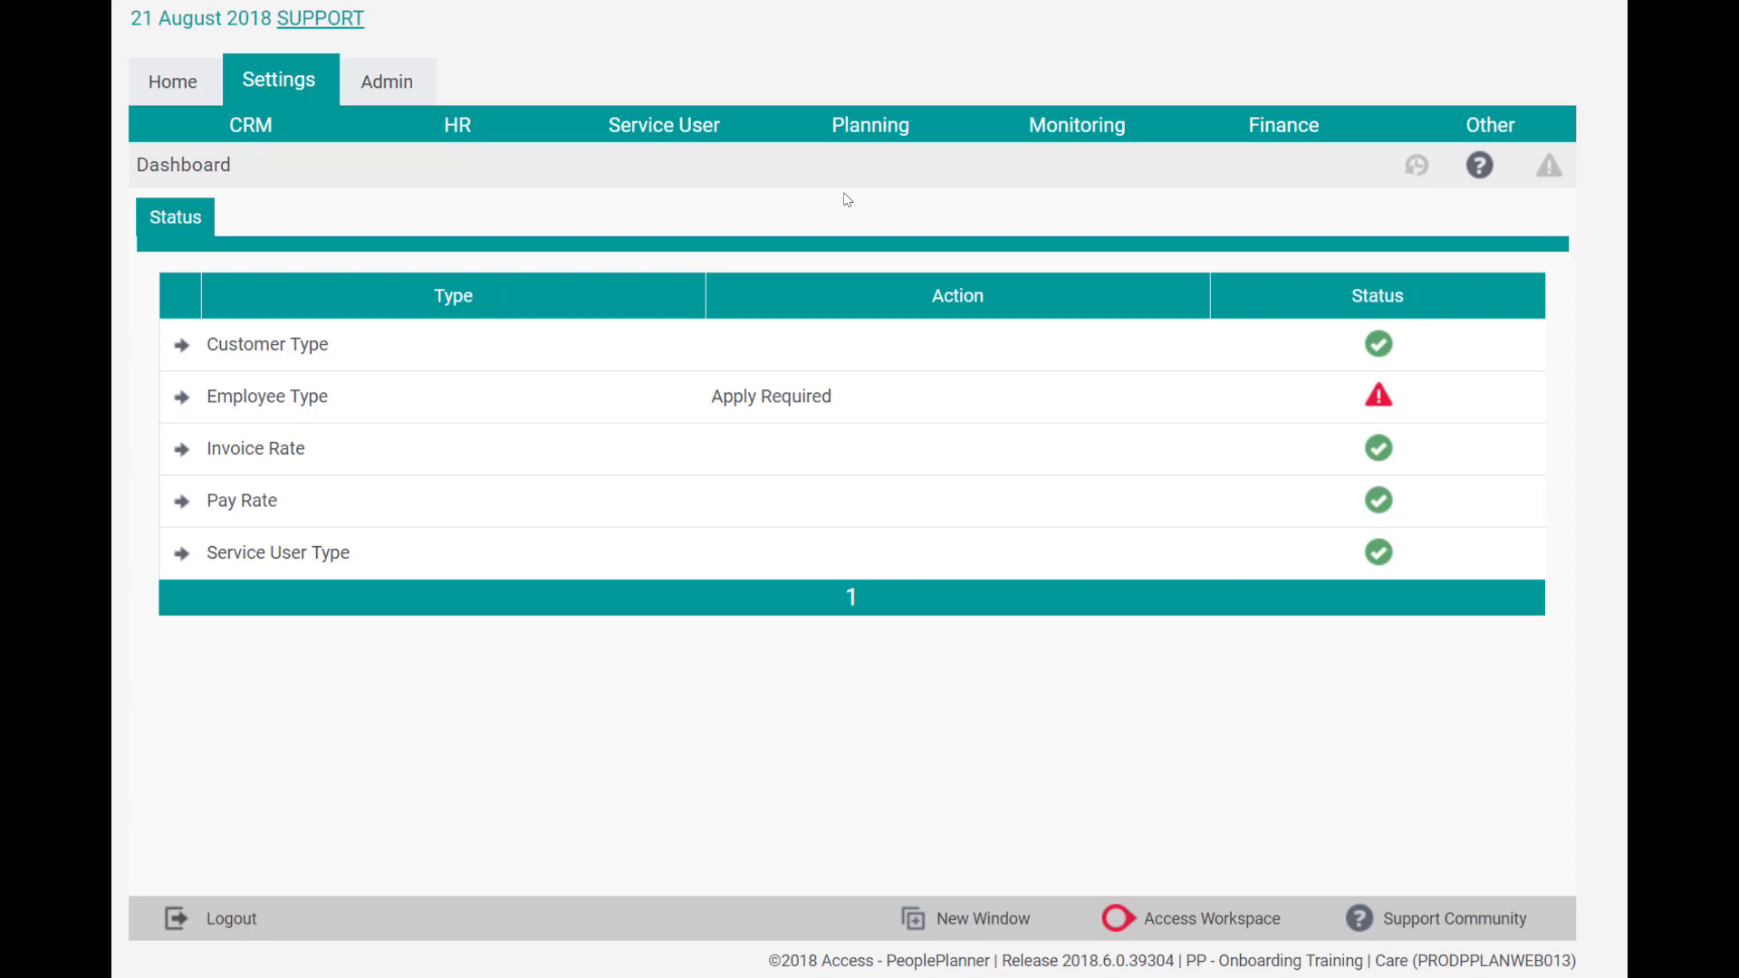
# Open the Mobile usage list in the system settings and export it to Excel
pyautogui.moveTo(1486, 135)
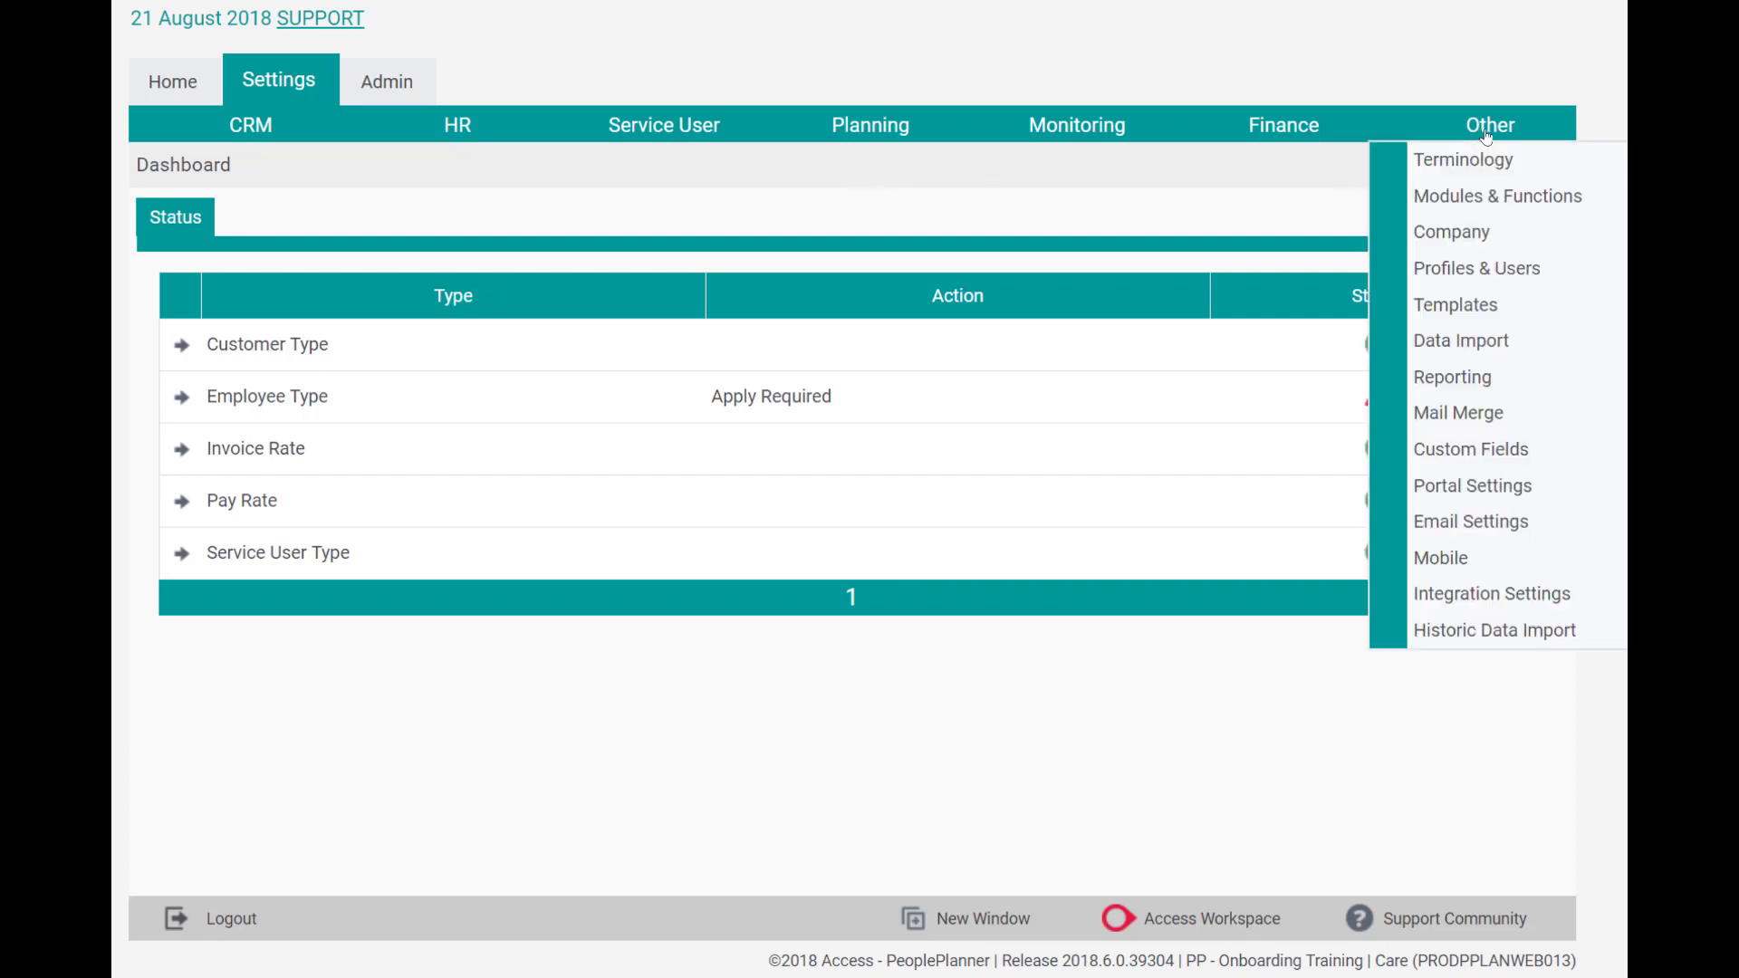
pyautogui.moveTo(1444, 555)
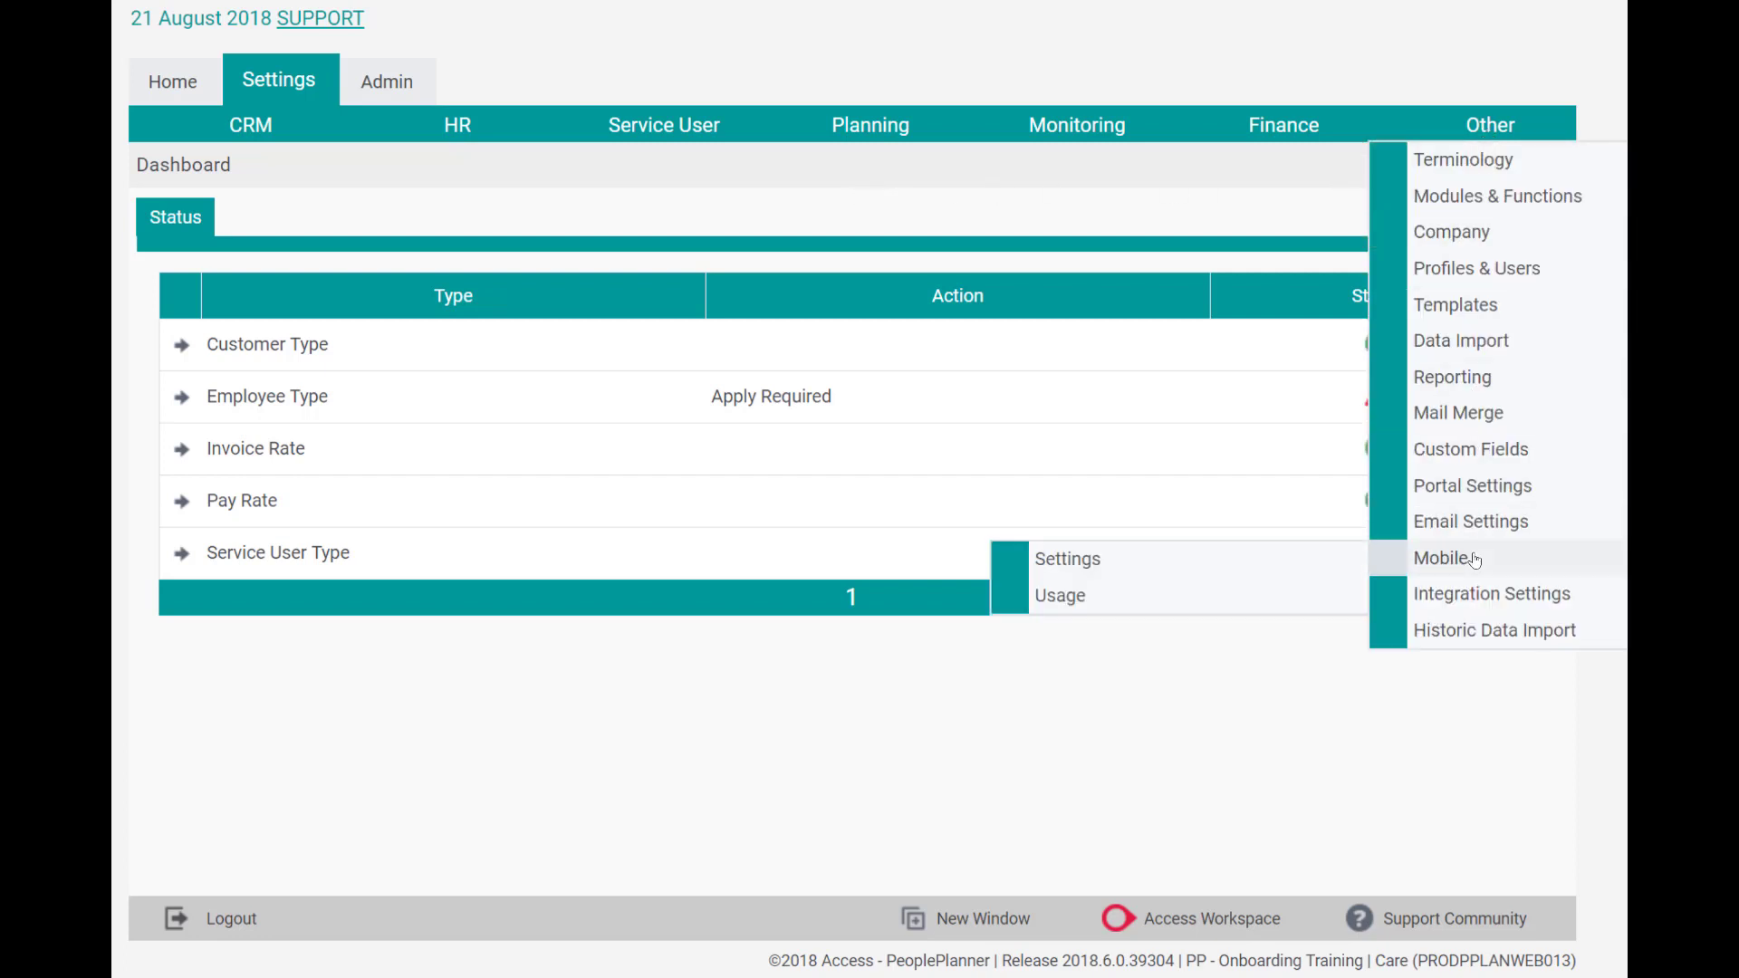
pyautogui.click(1247, 597)
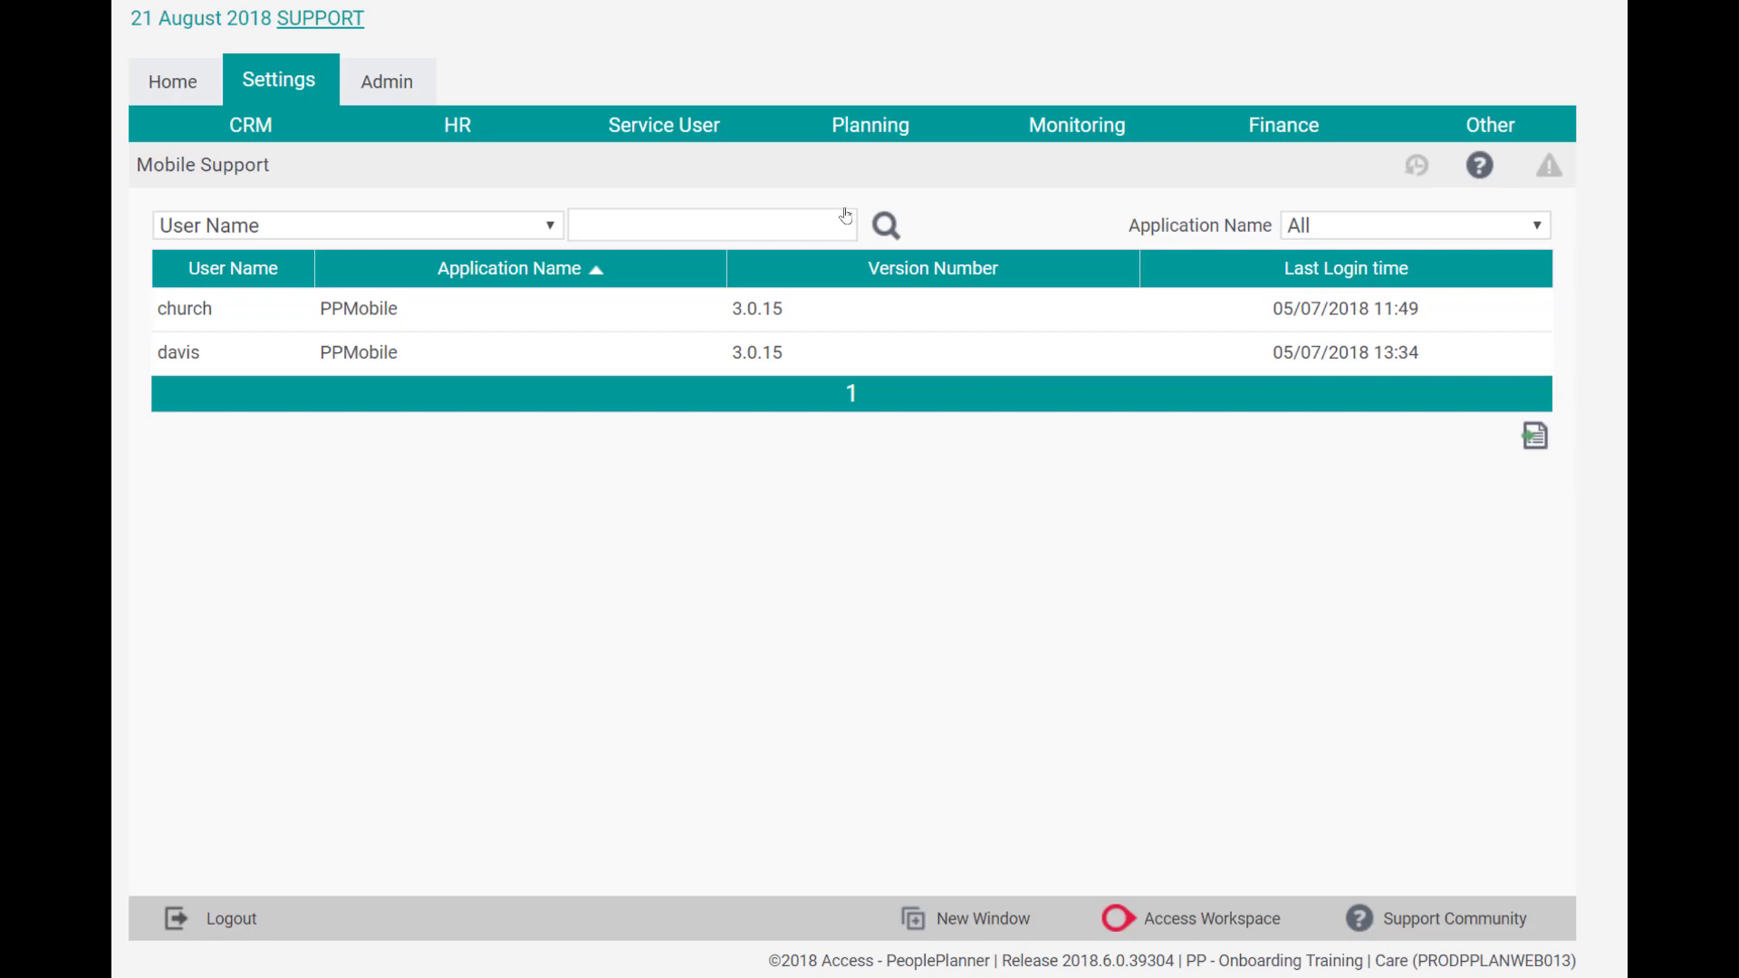
pyautogui.click(1514, 435)
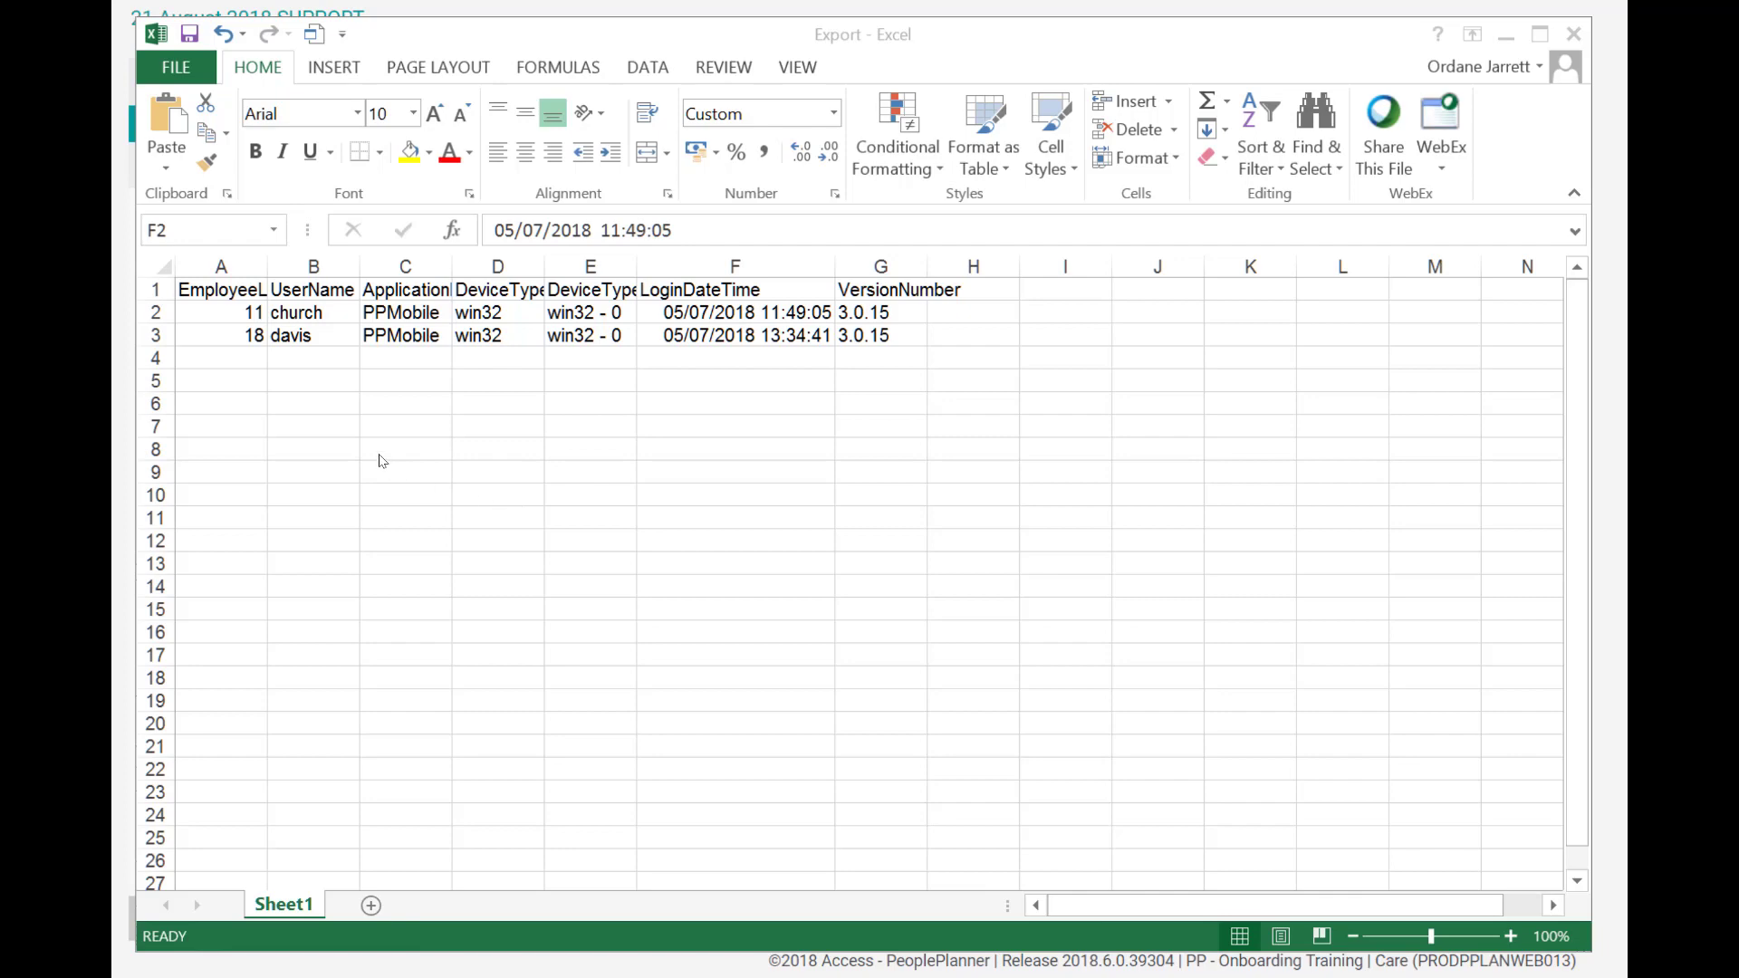
# In the exported Excel sheet, add filters to the header row
pyautogui.click(151, 288)
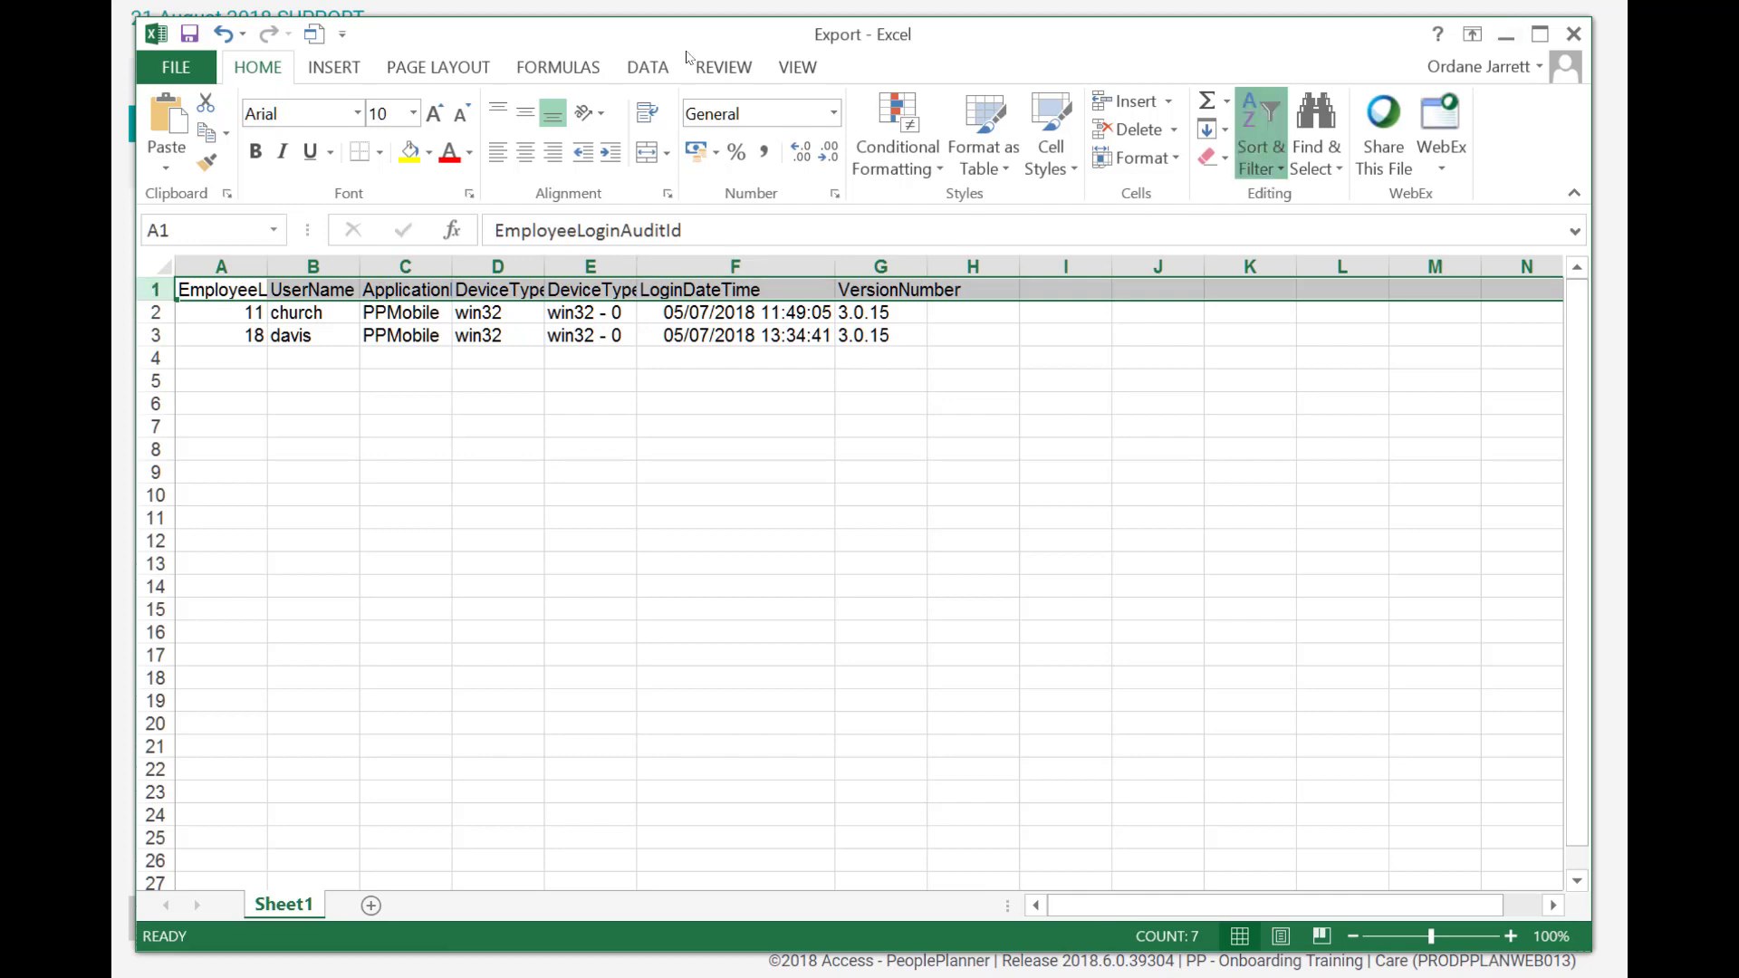
pyautogui.click(1261, 146)
pyautogui.click(1277, 296)
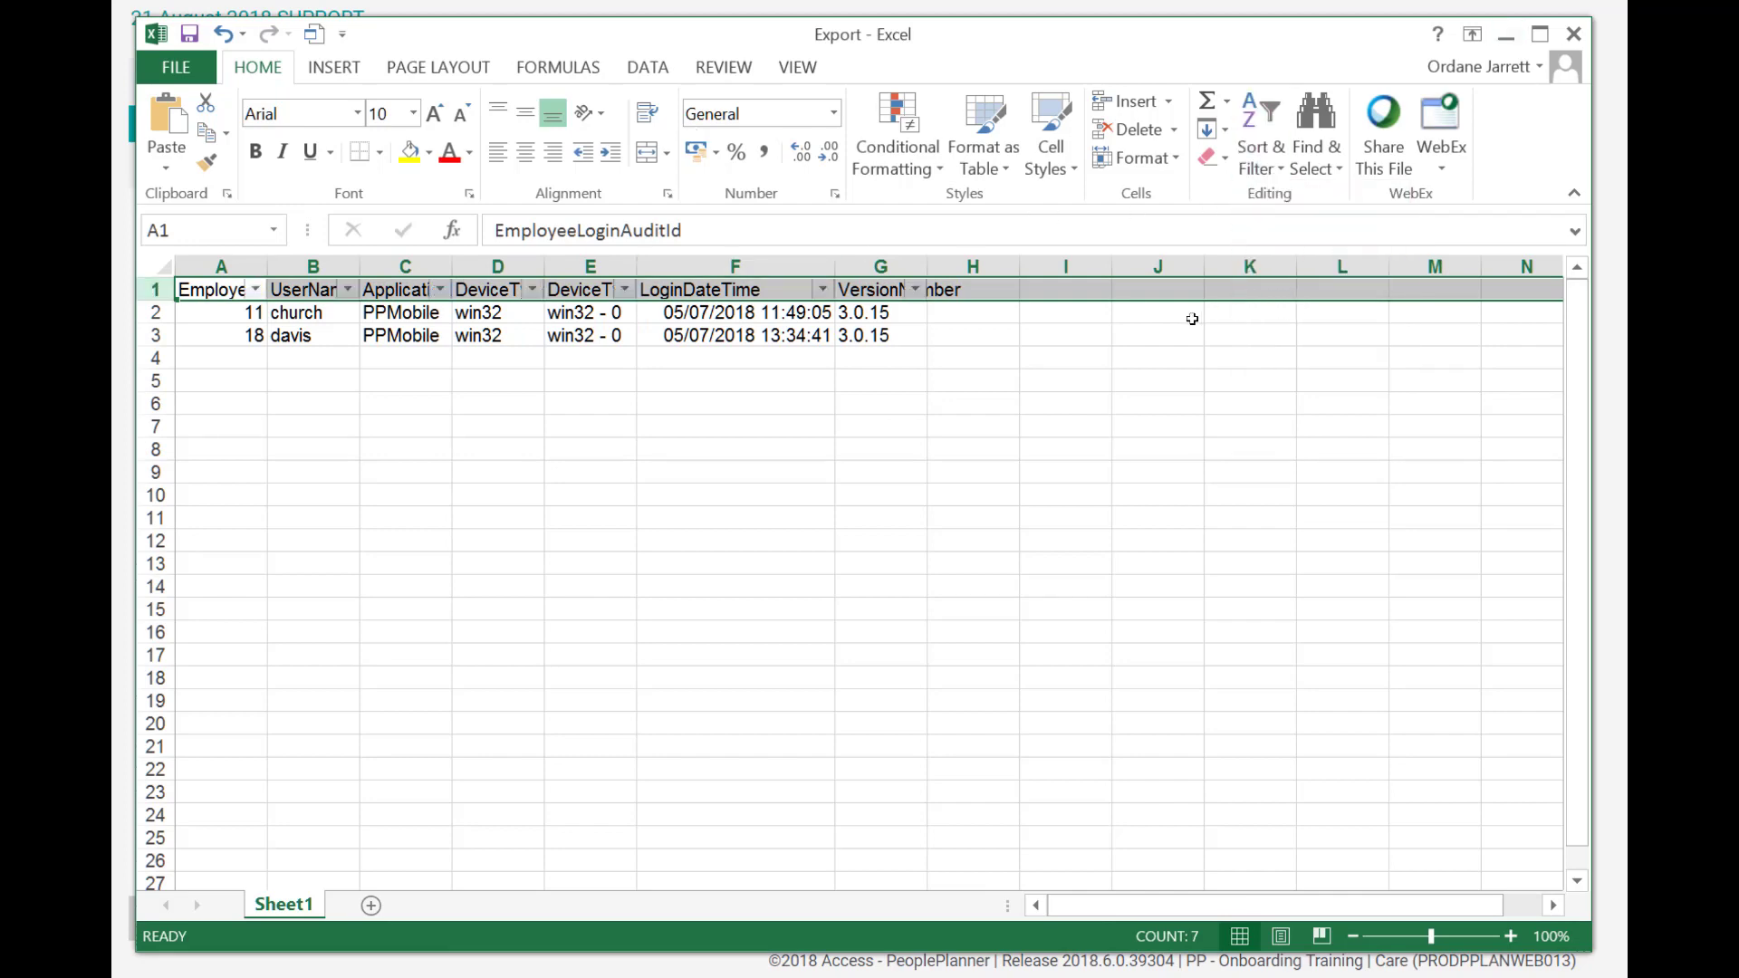
pyautogui.click(846, 378)
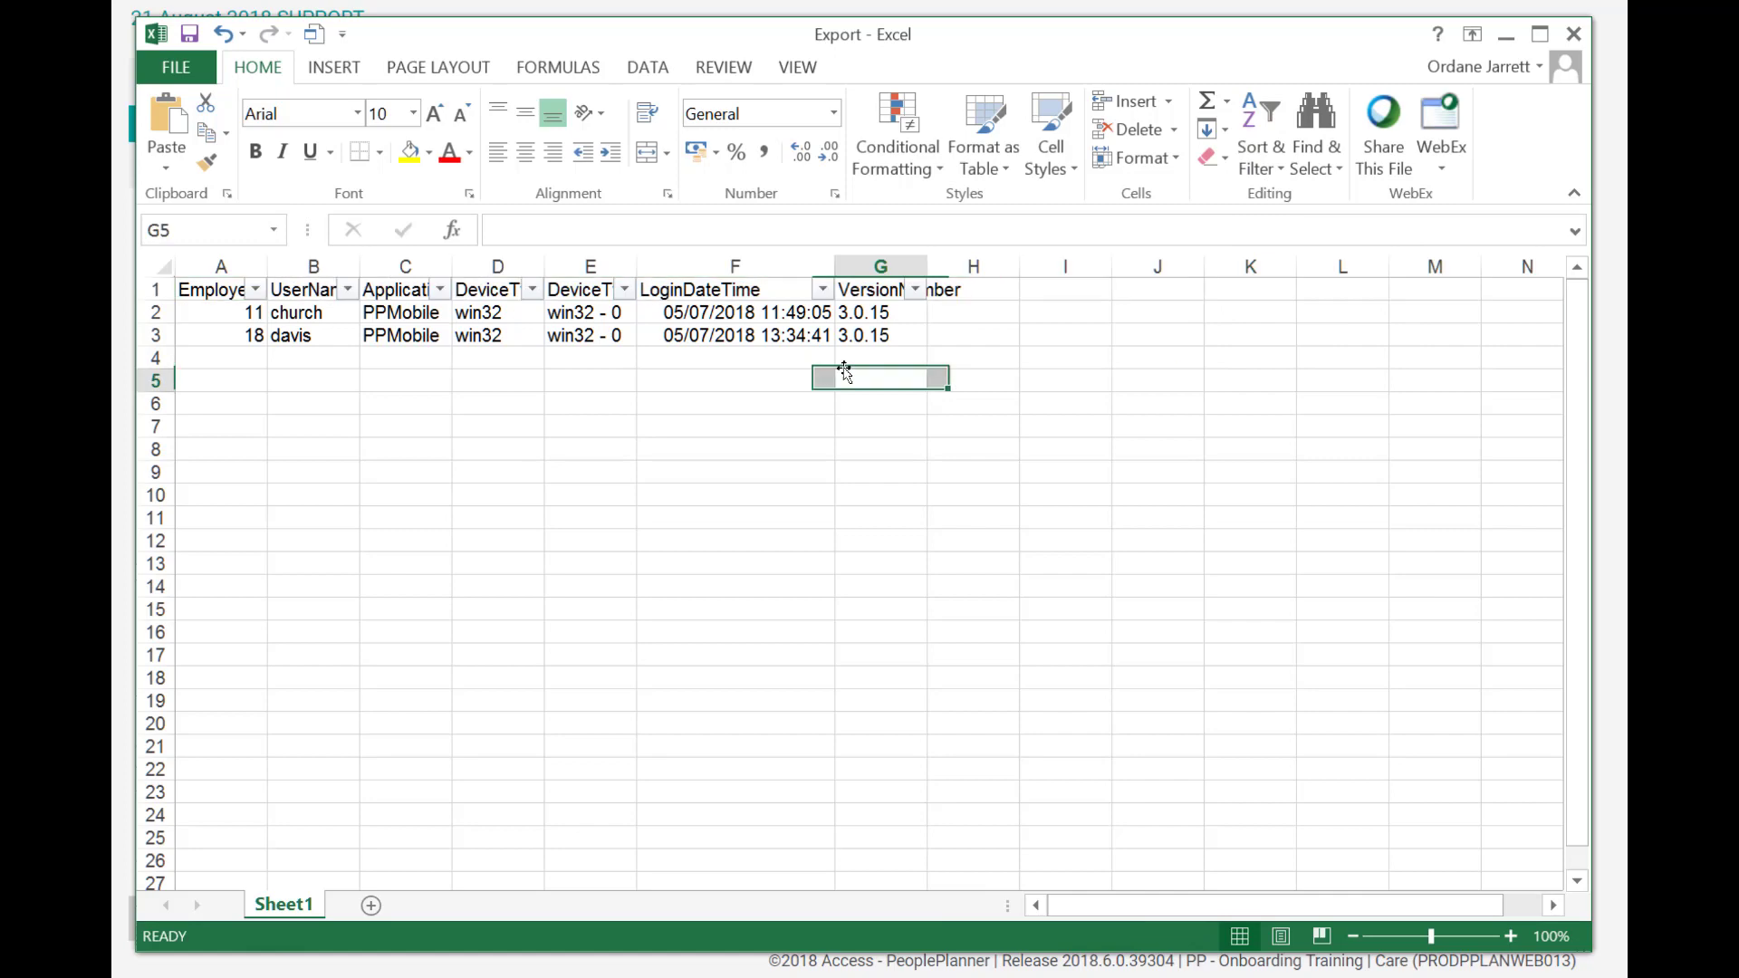
# Filter the LoginDateTime column to the July 2018 logins
pyautogui.click(822, 290)
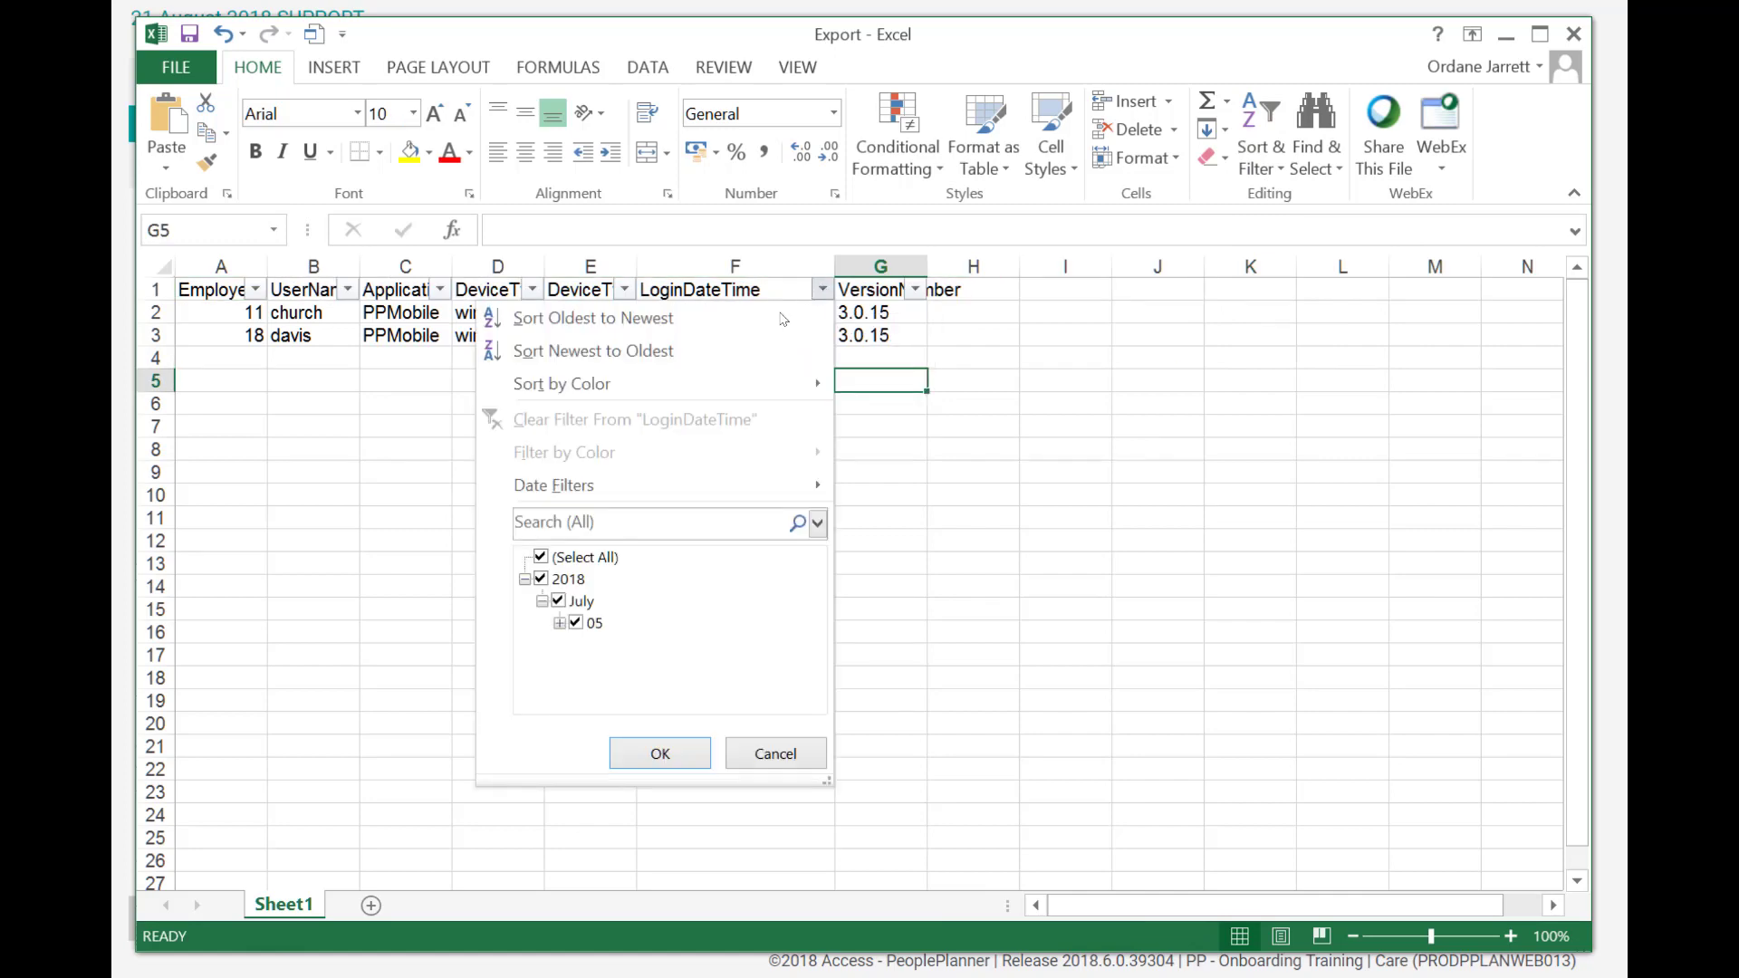
pyautogui.click(546, 578)
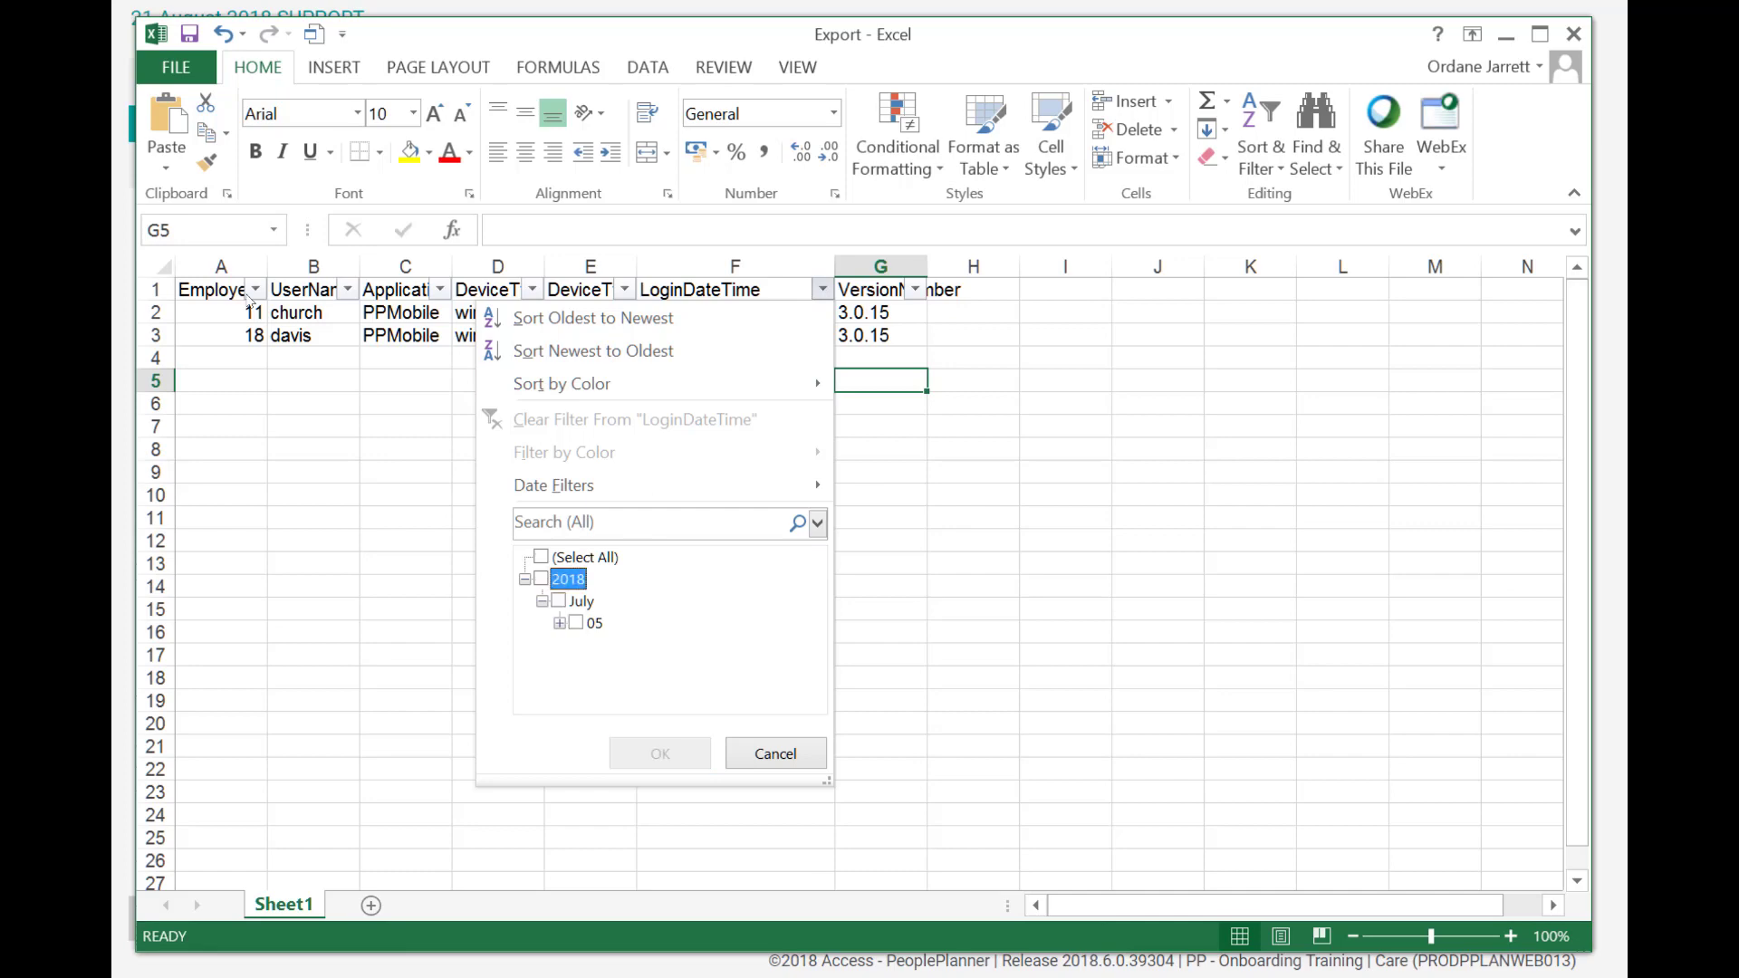
pyautogui.click(558, 600)
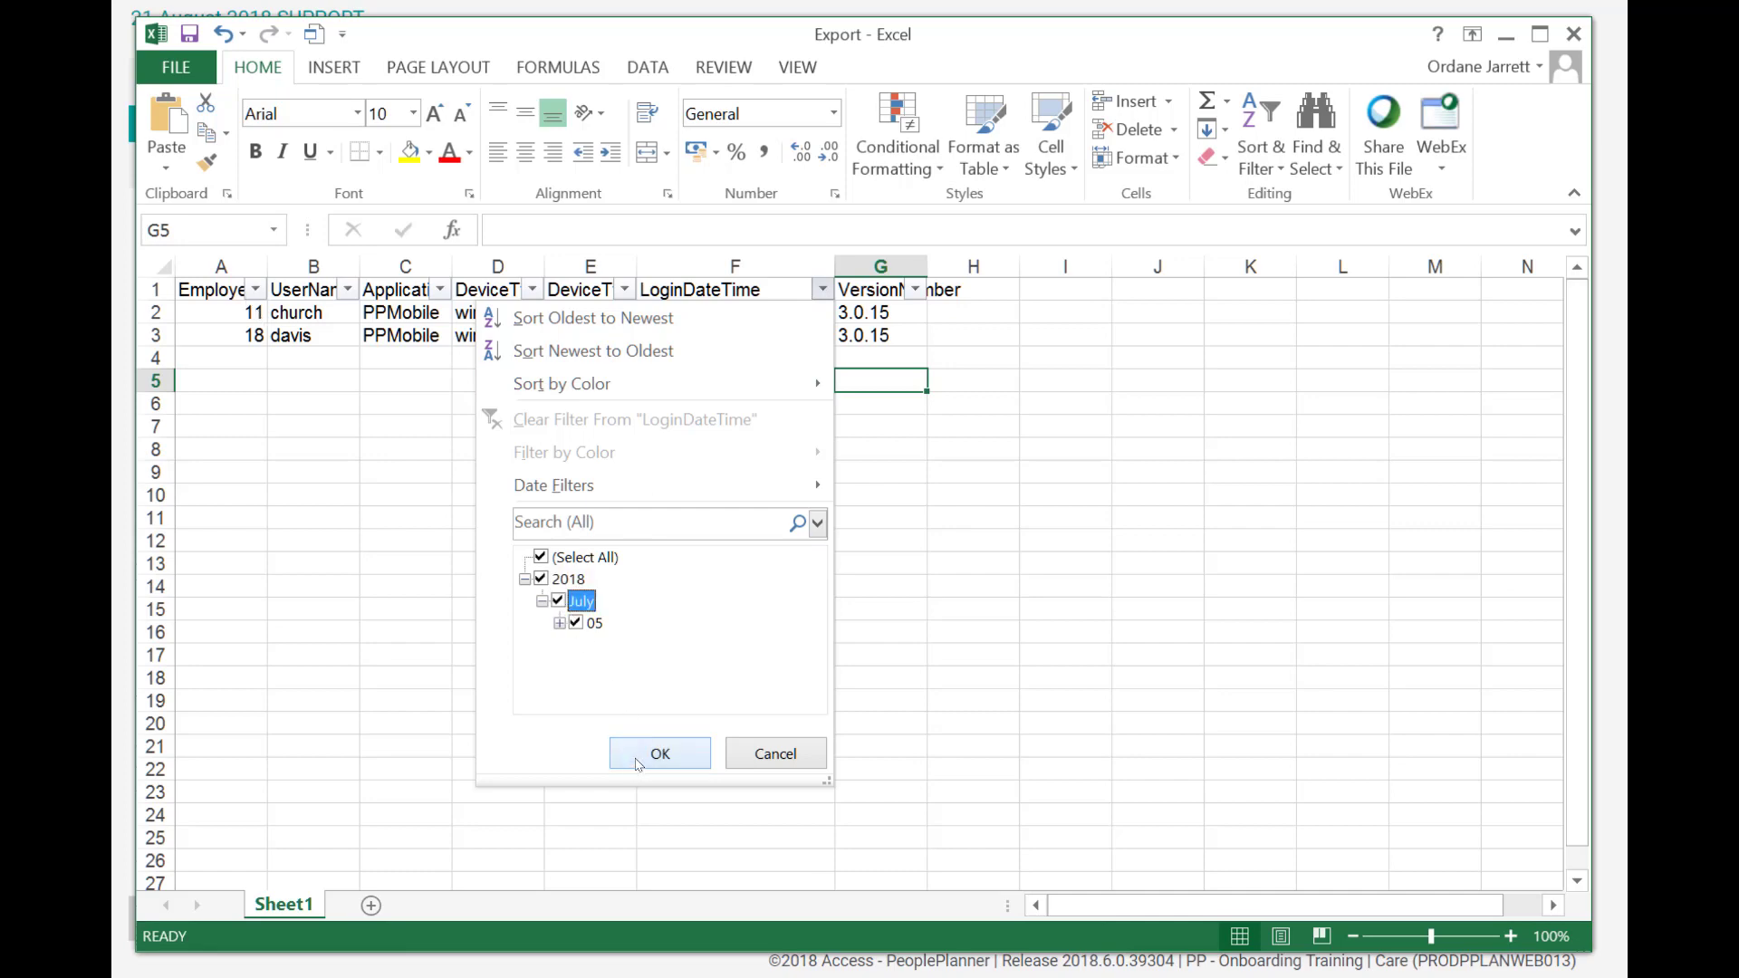
pyautogui.click(649, 756)
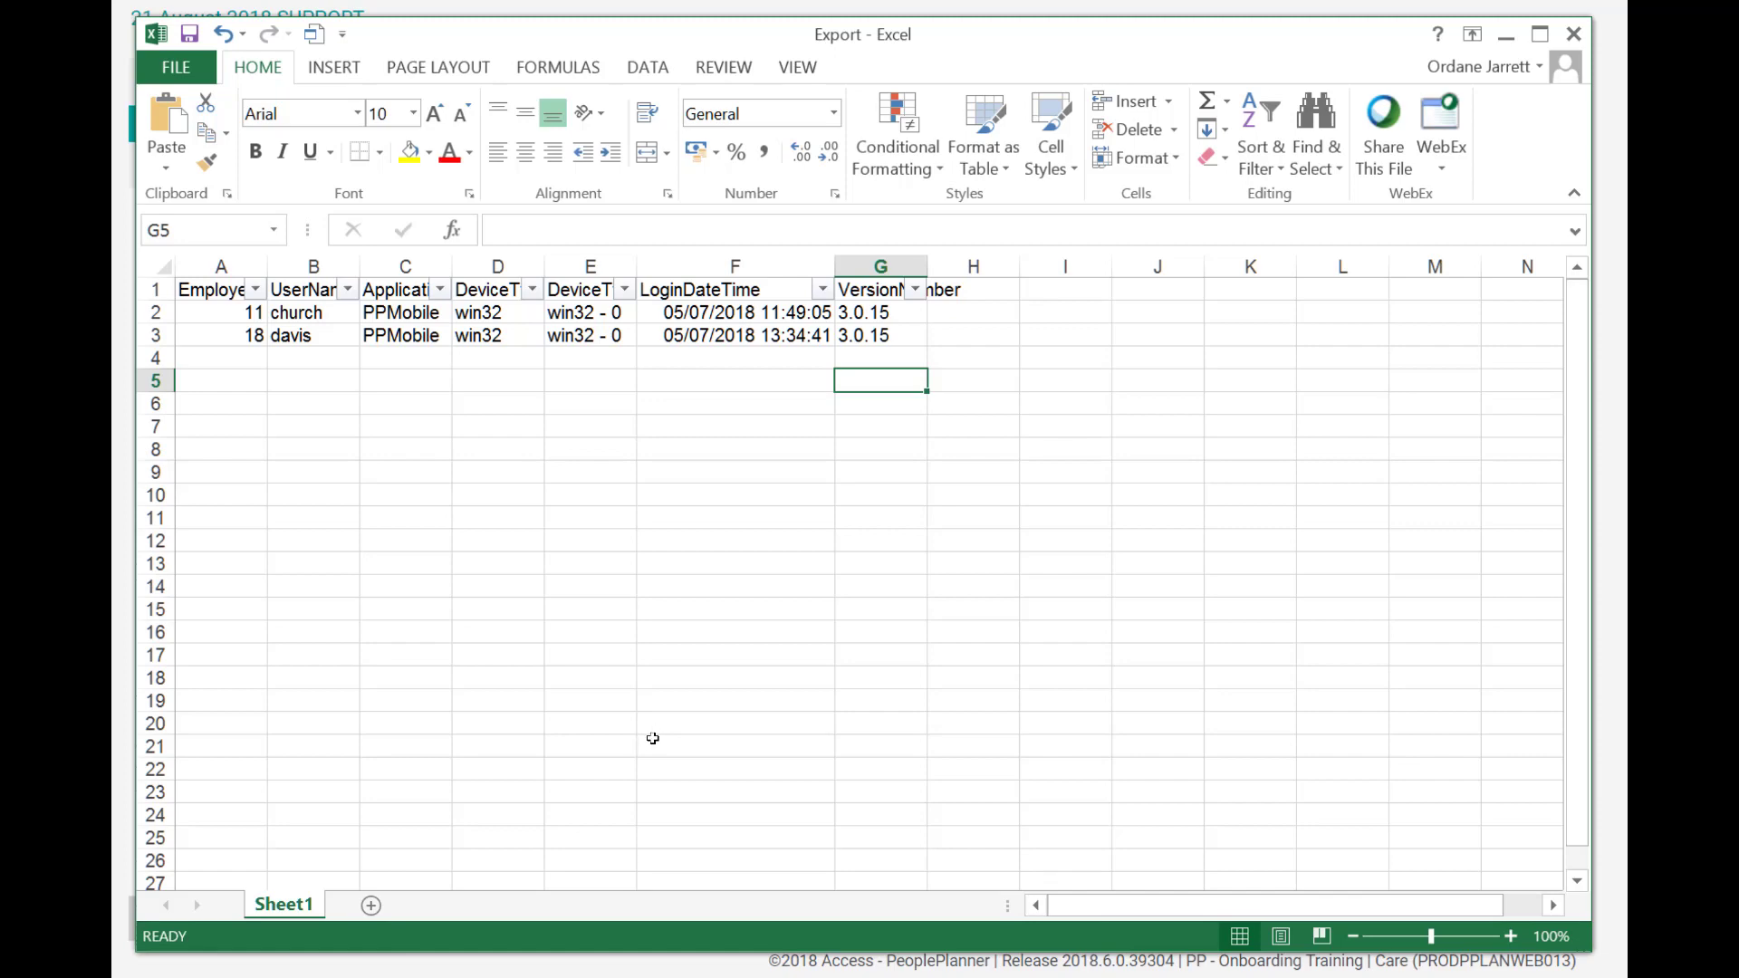
pyautogui.click(821, 289)
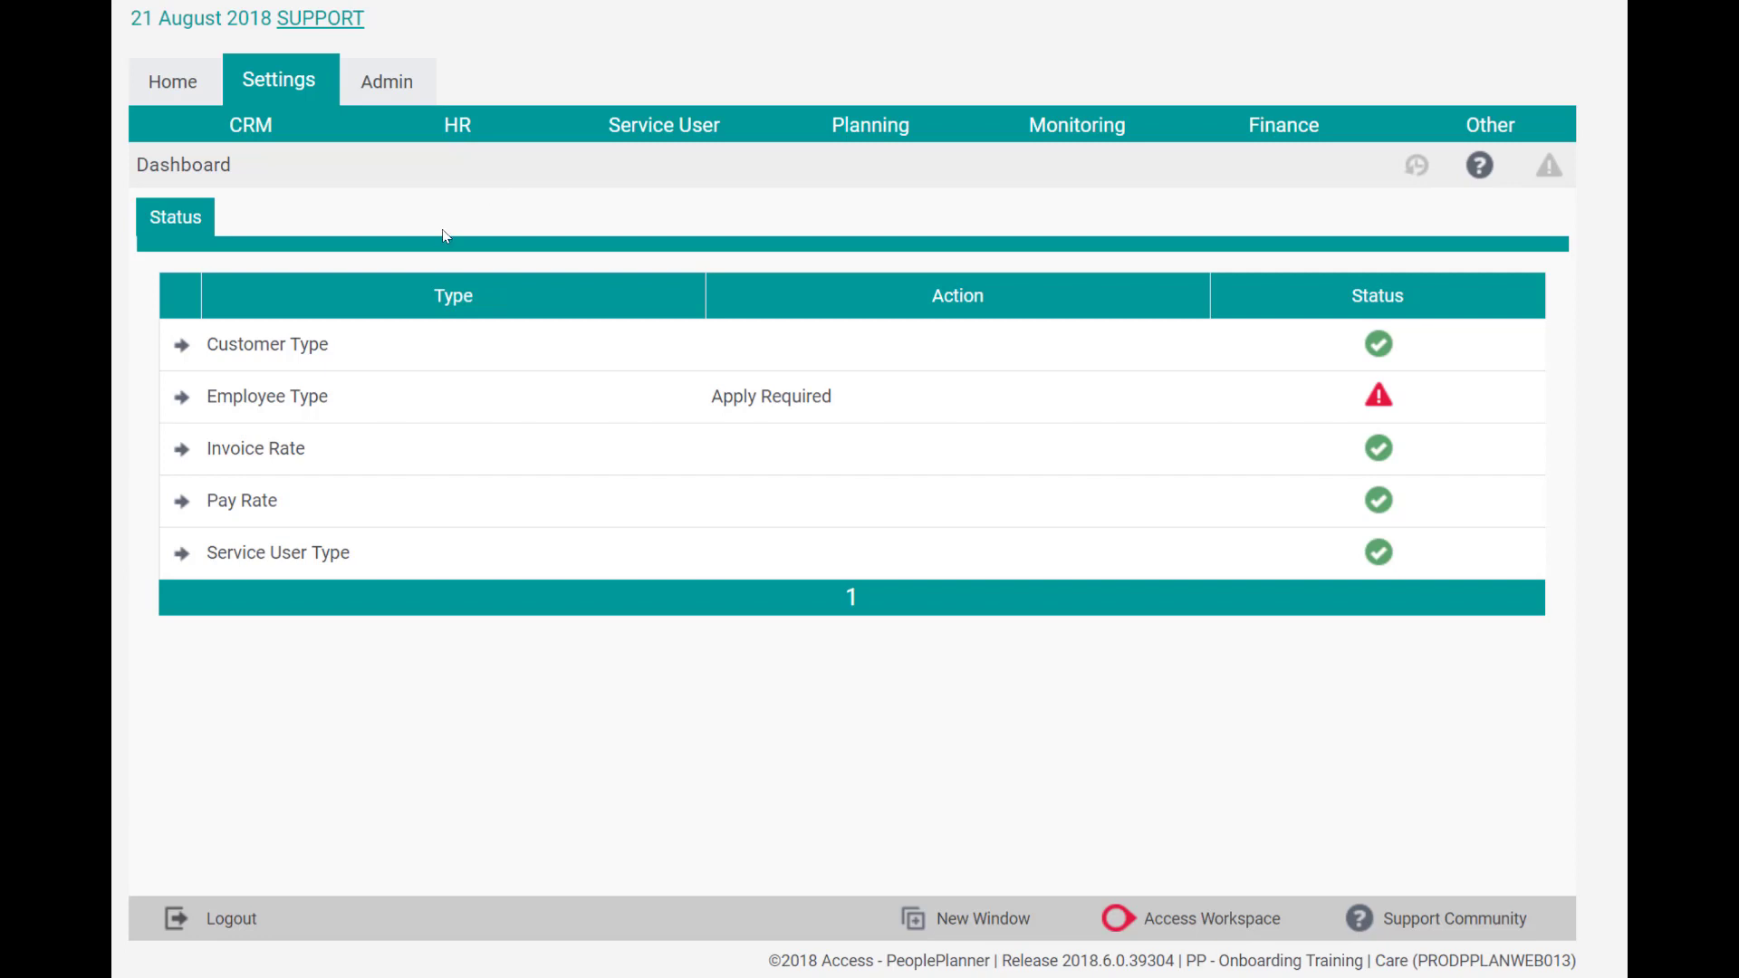
# In PeoplePlanner, open the Transport Modes list in the HR employee transport settings
pyautogui.moveTo(471, 137)
pyautogui.moveTo(466, 271)
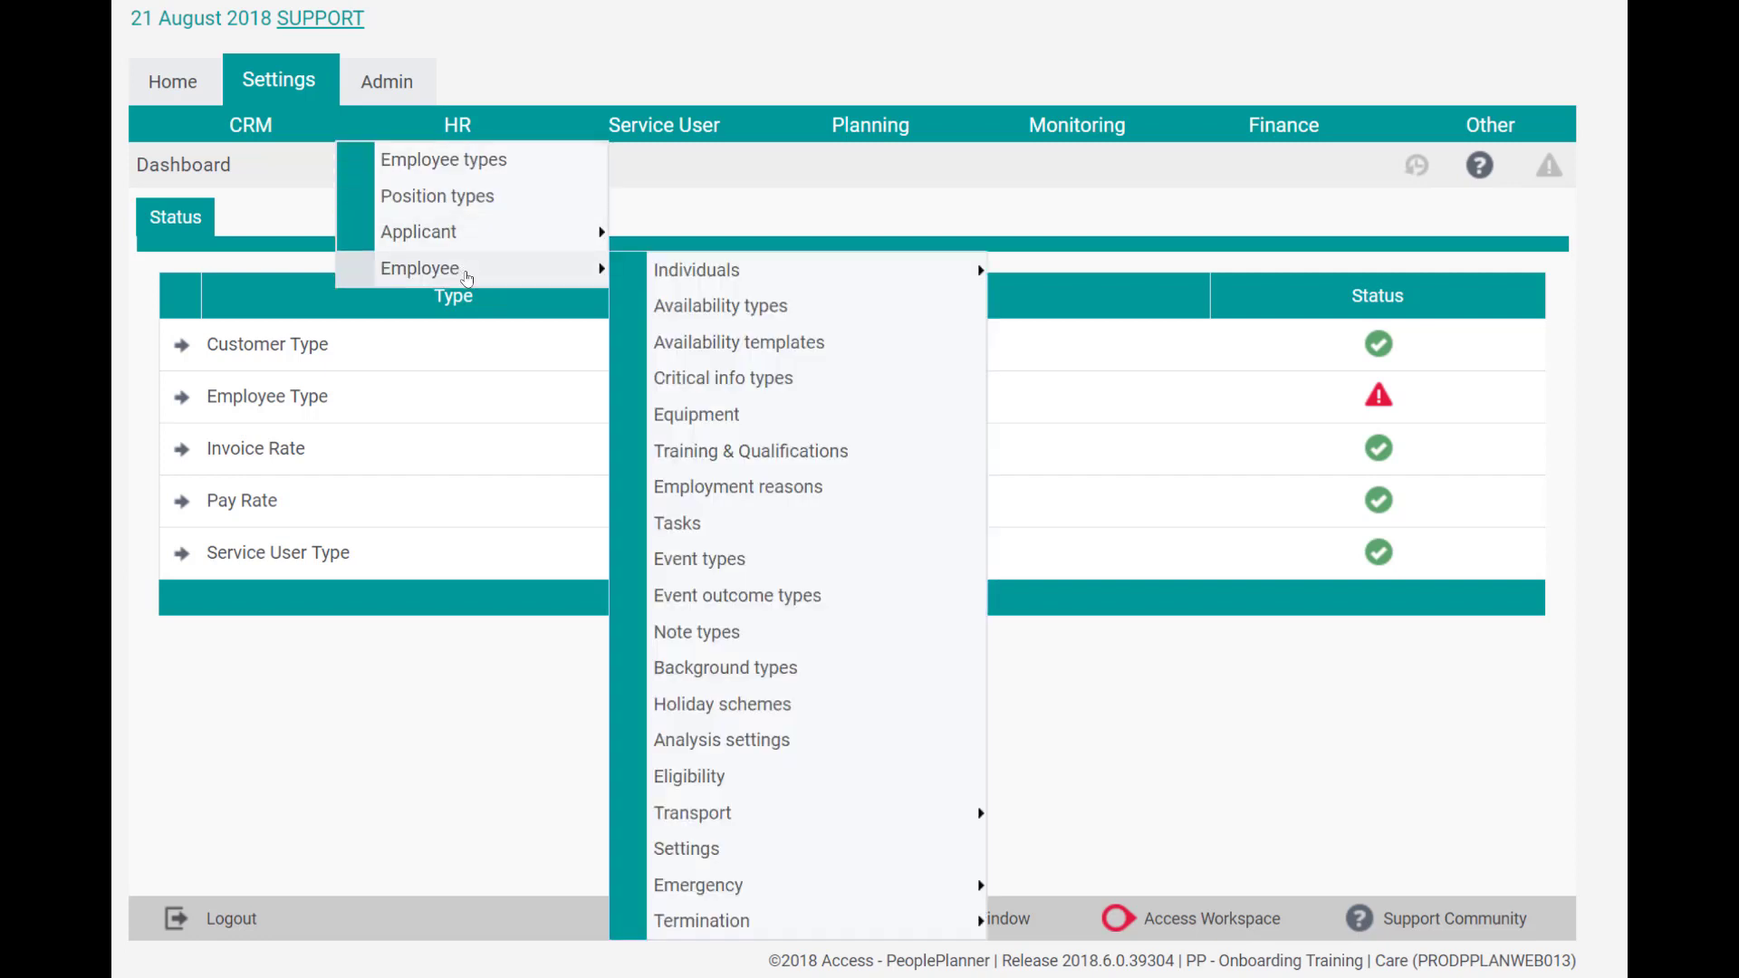
pyautogui.moveTo(792, 820)
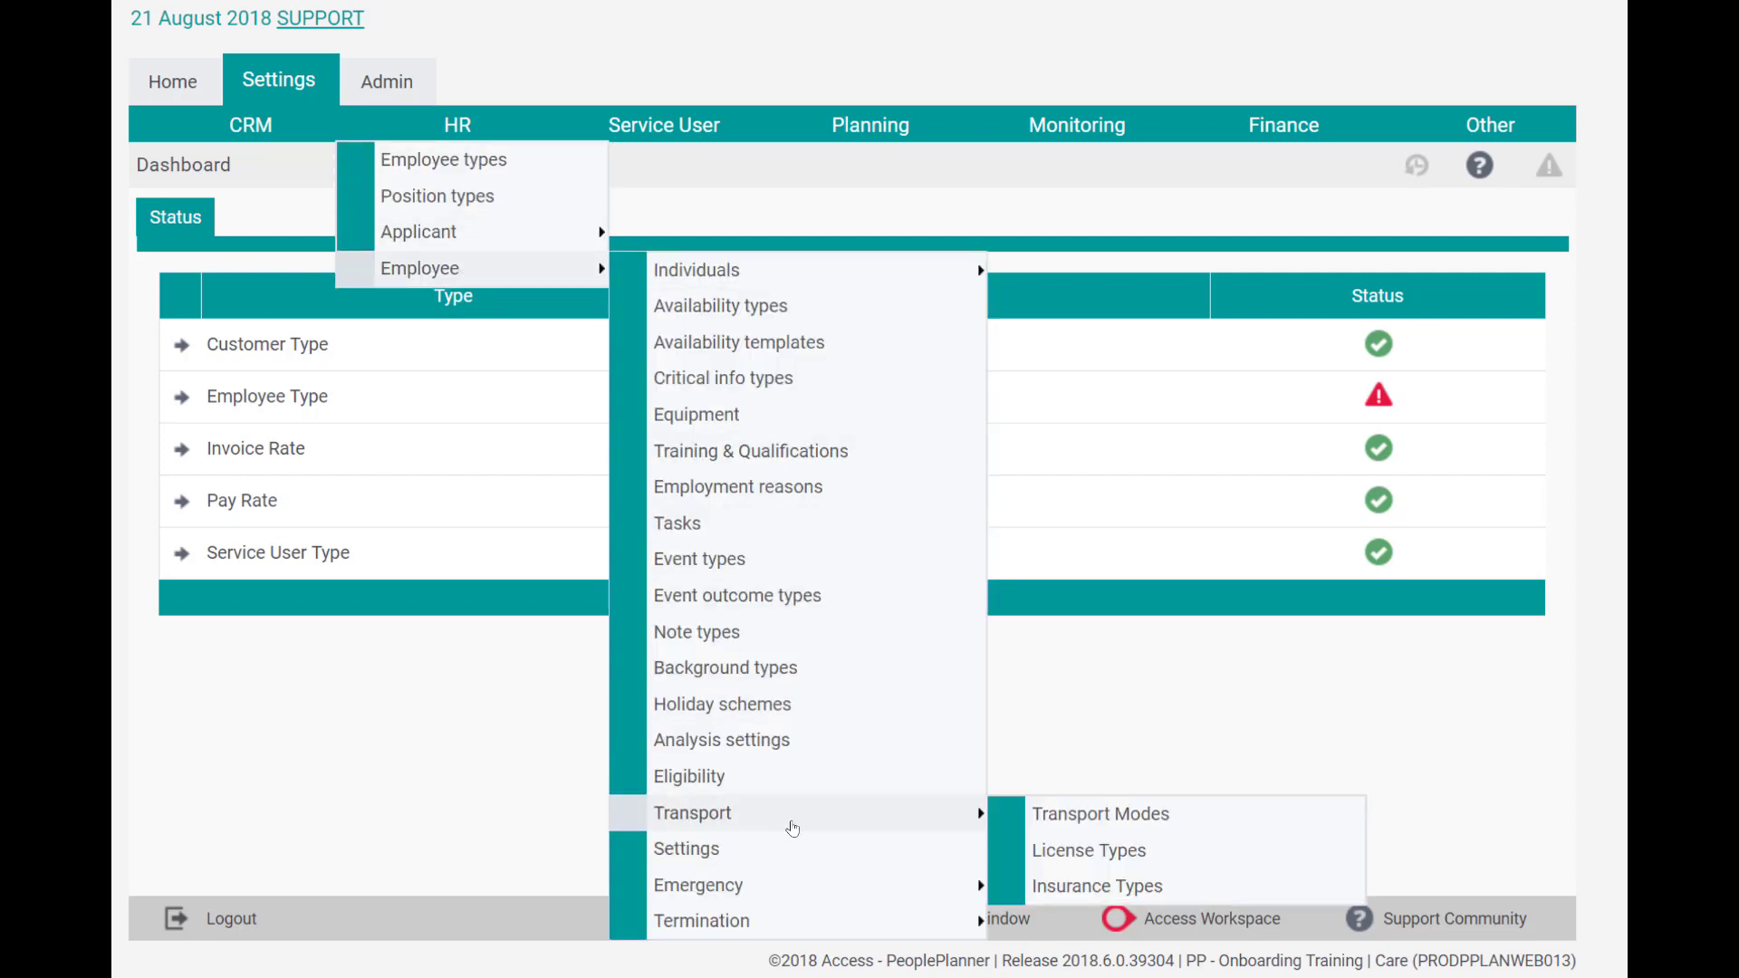
pyautogui.click(1051, 812)
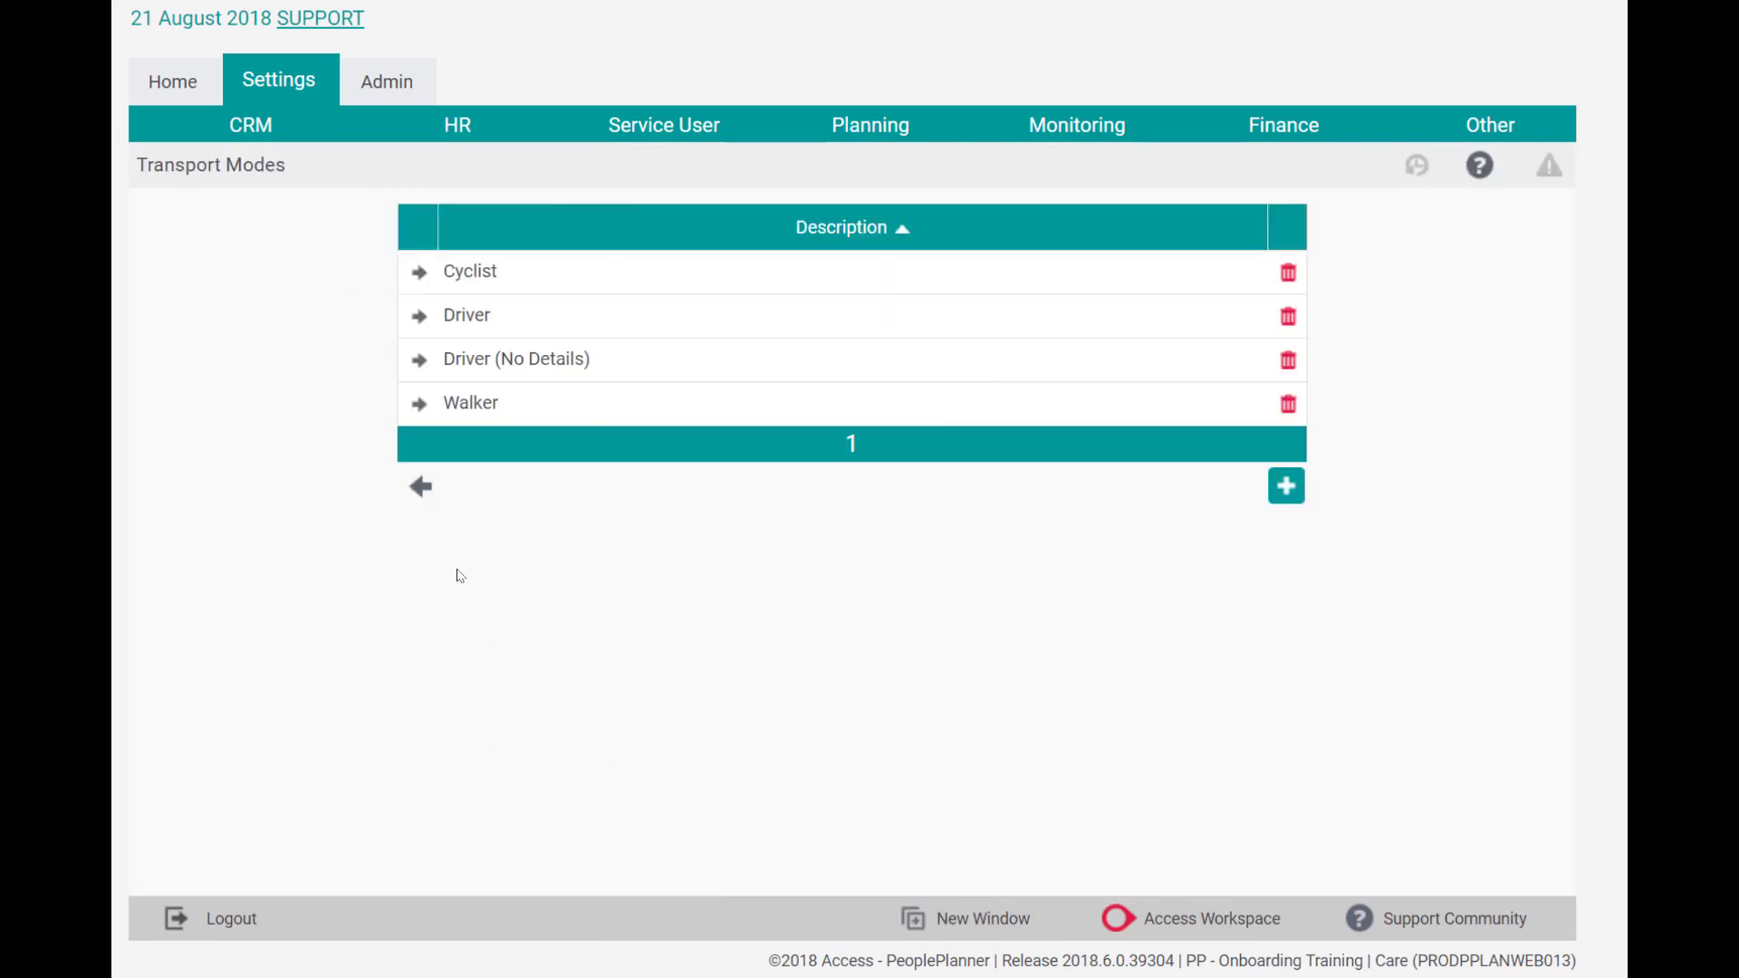
# Review the settings of the Walker transport mode
pyautogui.click(425, 412)
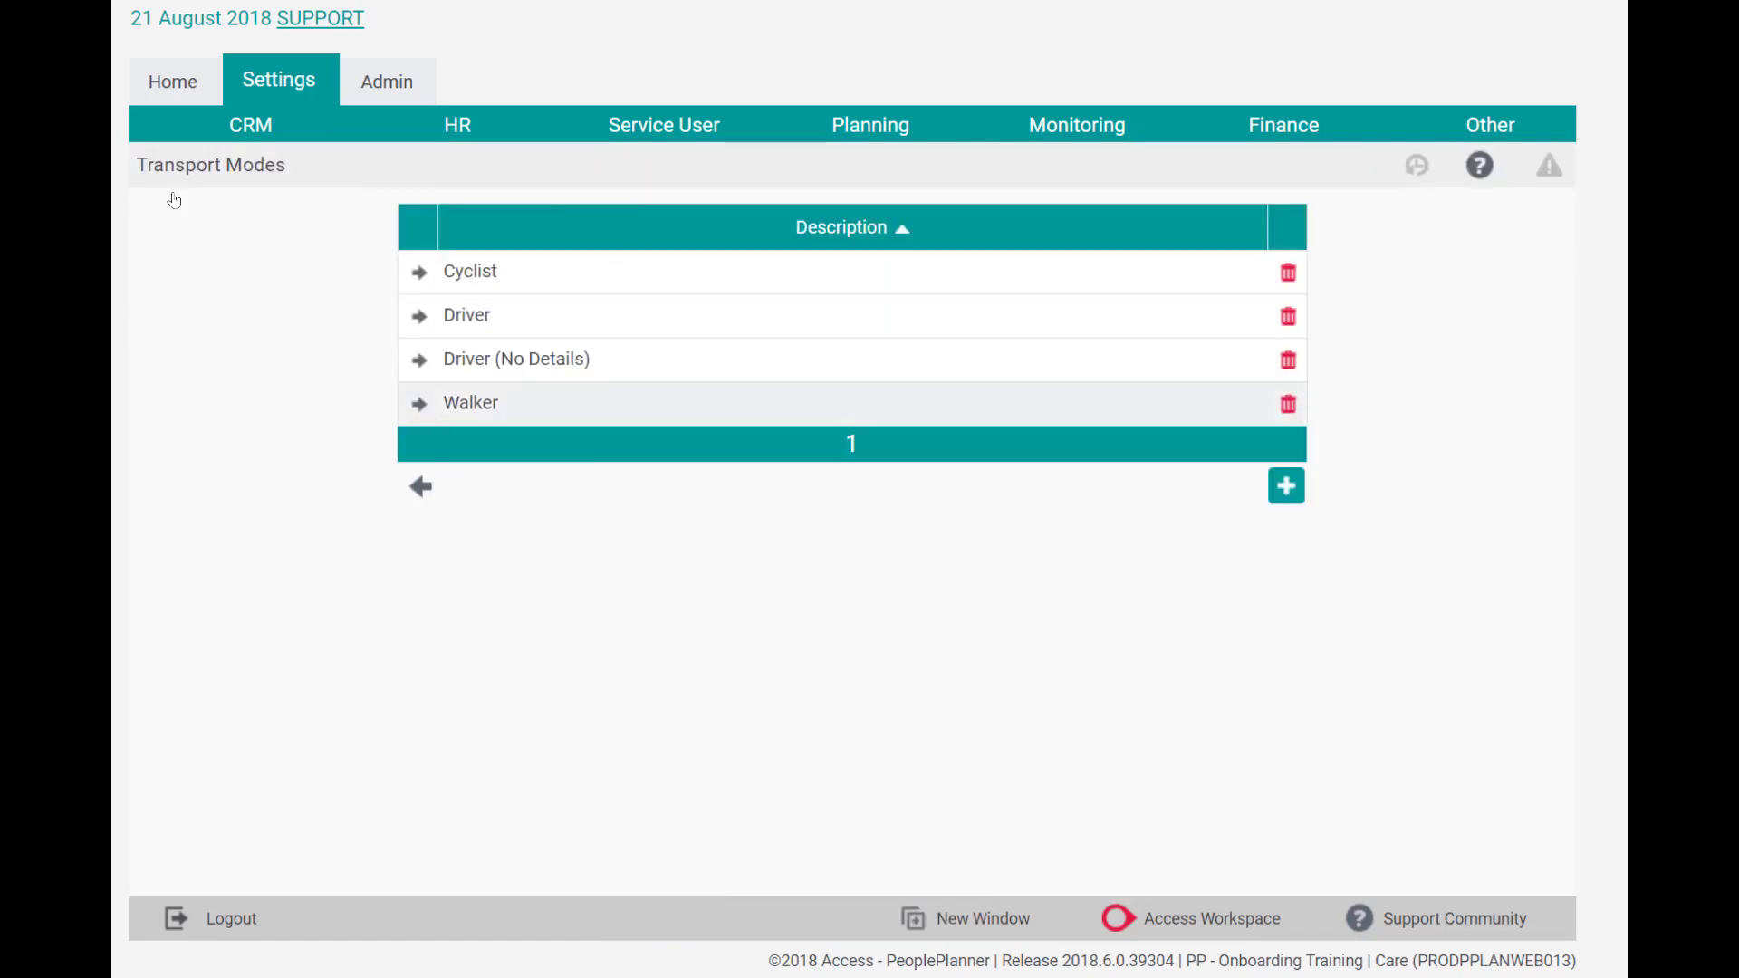
pyautogui.click(759, 620)
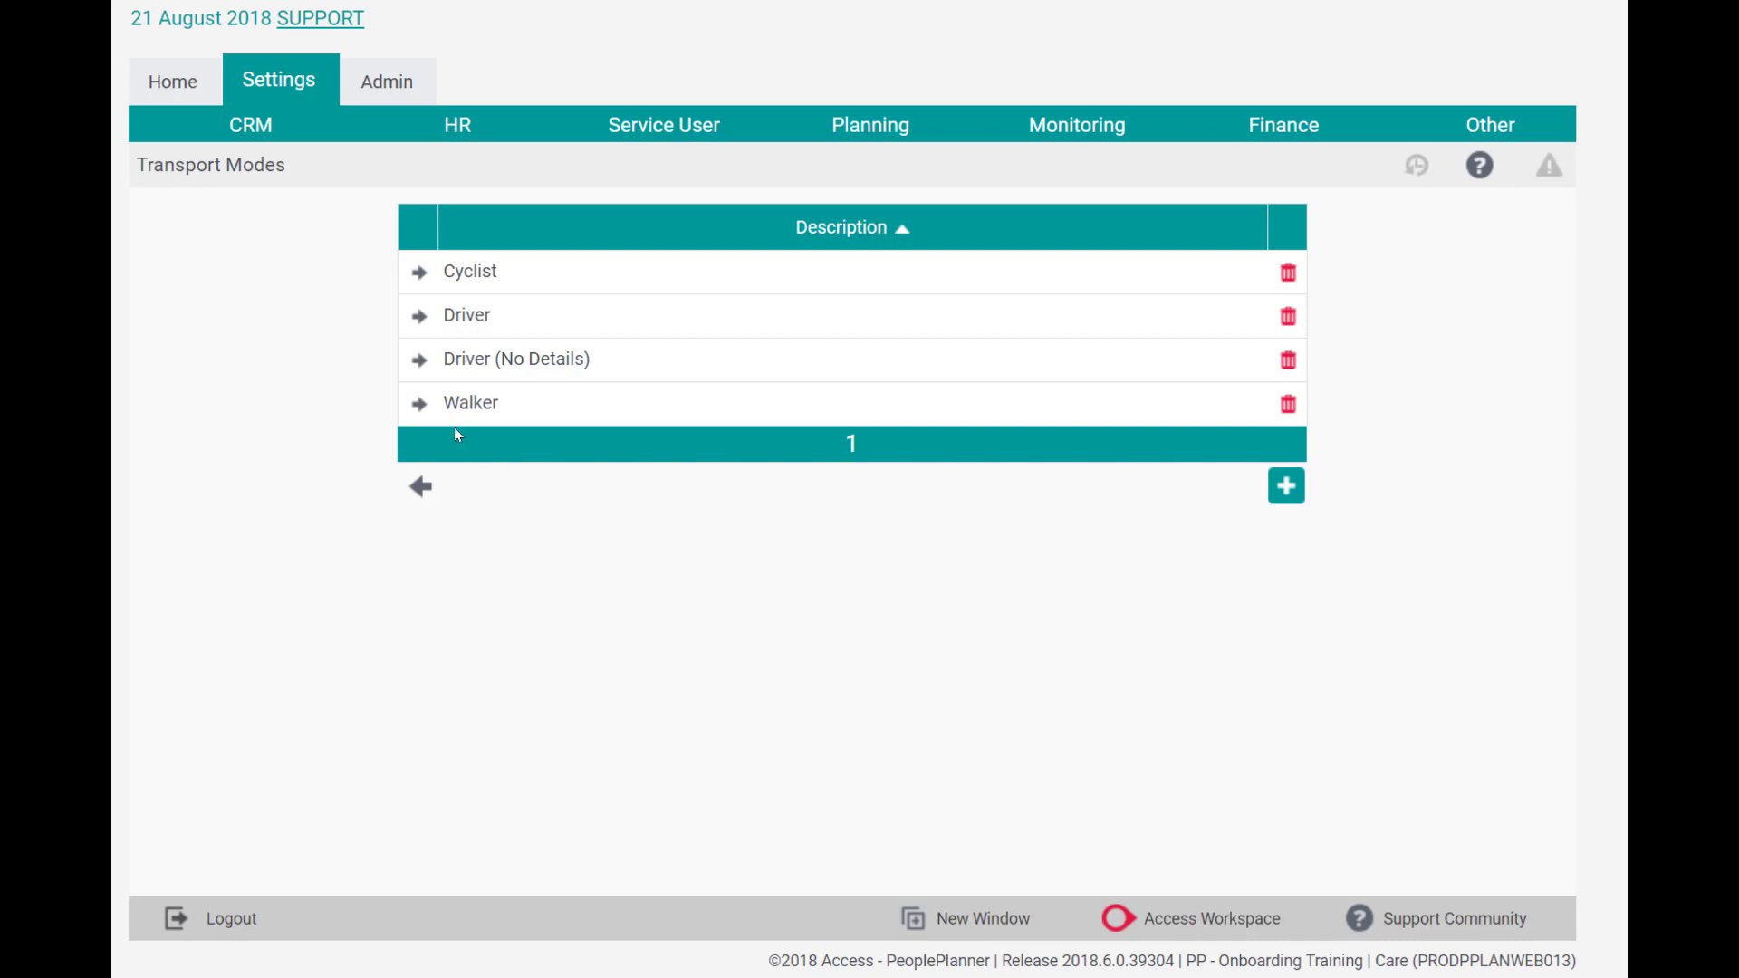
pyautogui.click(418, 402)
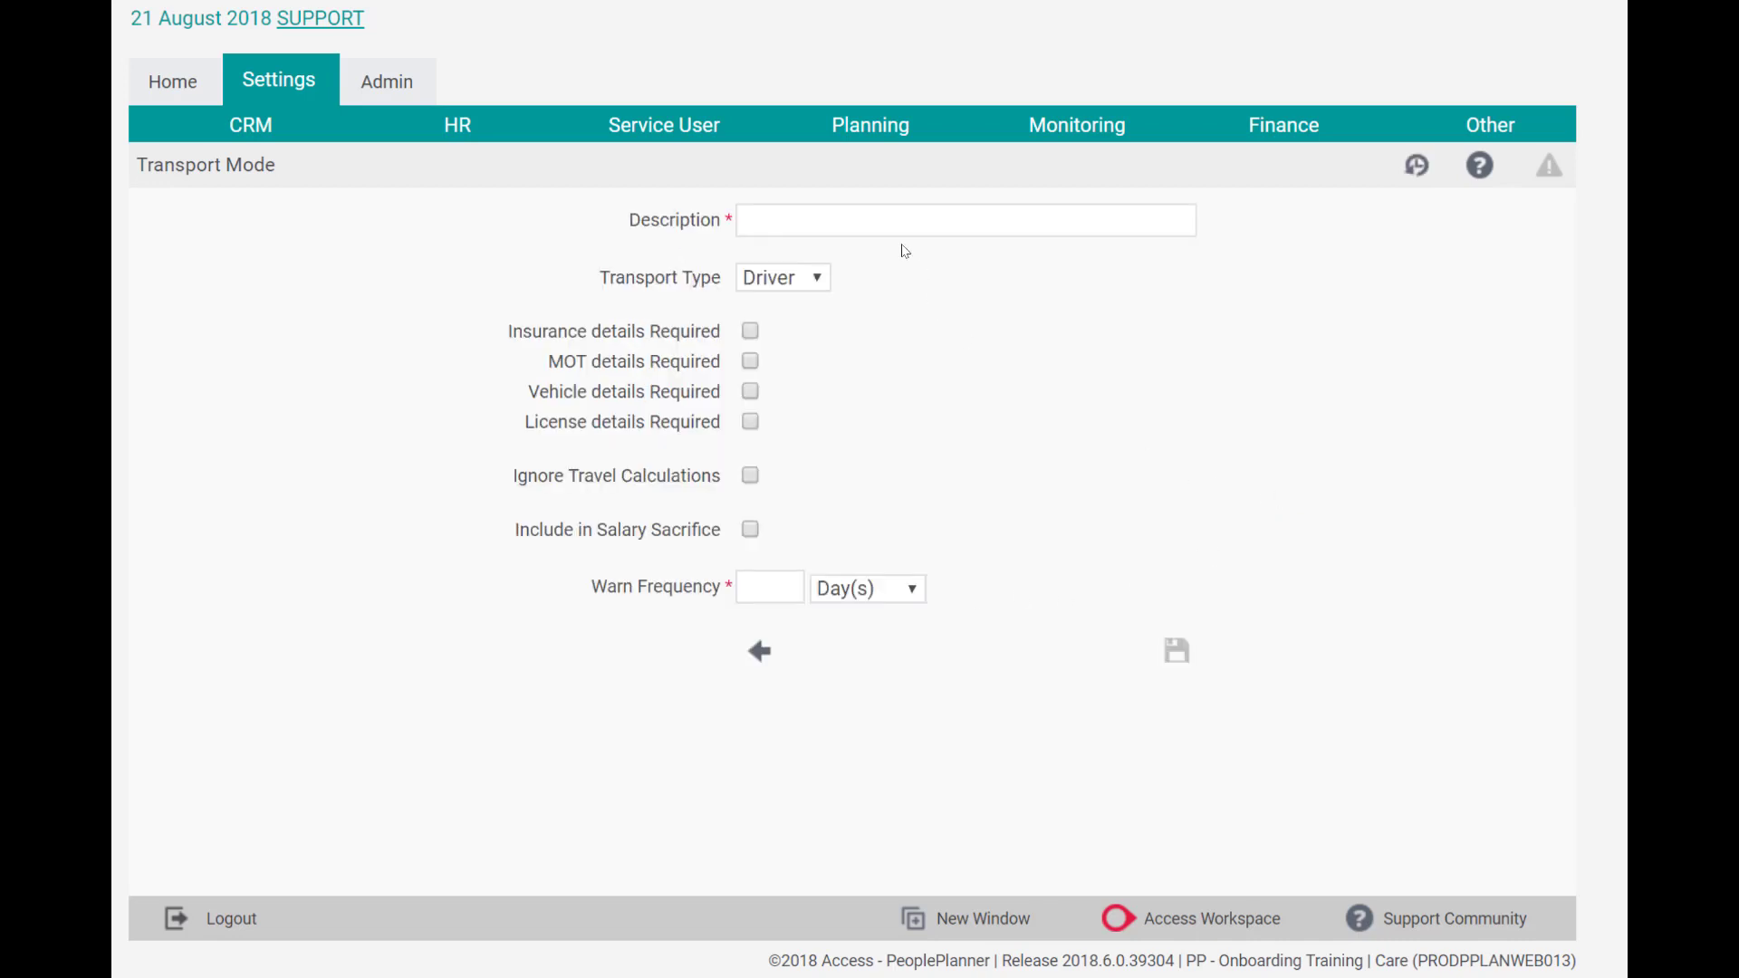
# Save a new transport mode described as Driver (No Google Maps), with Ignore Travel Calculations enabled and a warn frequency of 30 days
pyautogui.click(860, 221)
pyautogui.write('Driver (No Google Maps)')
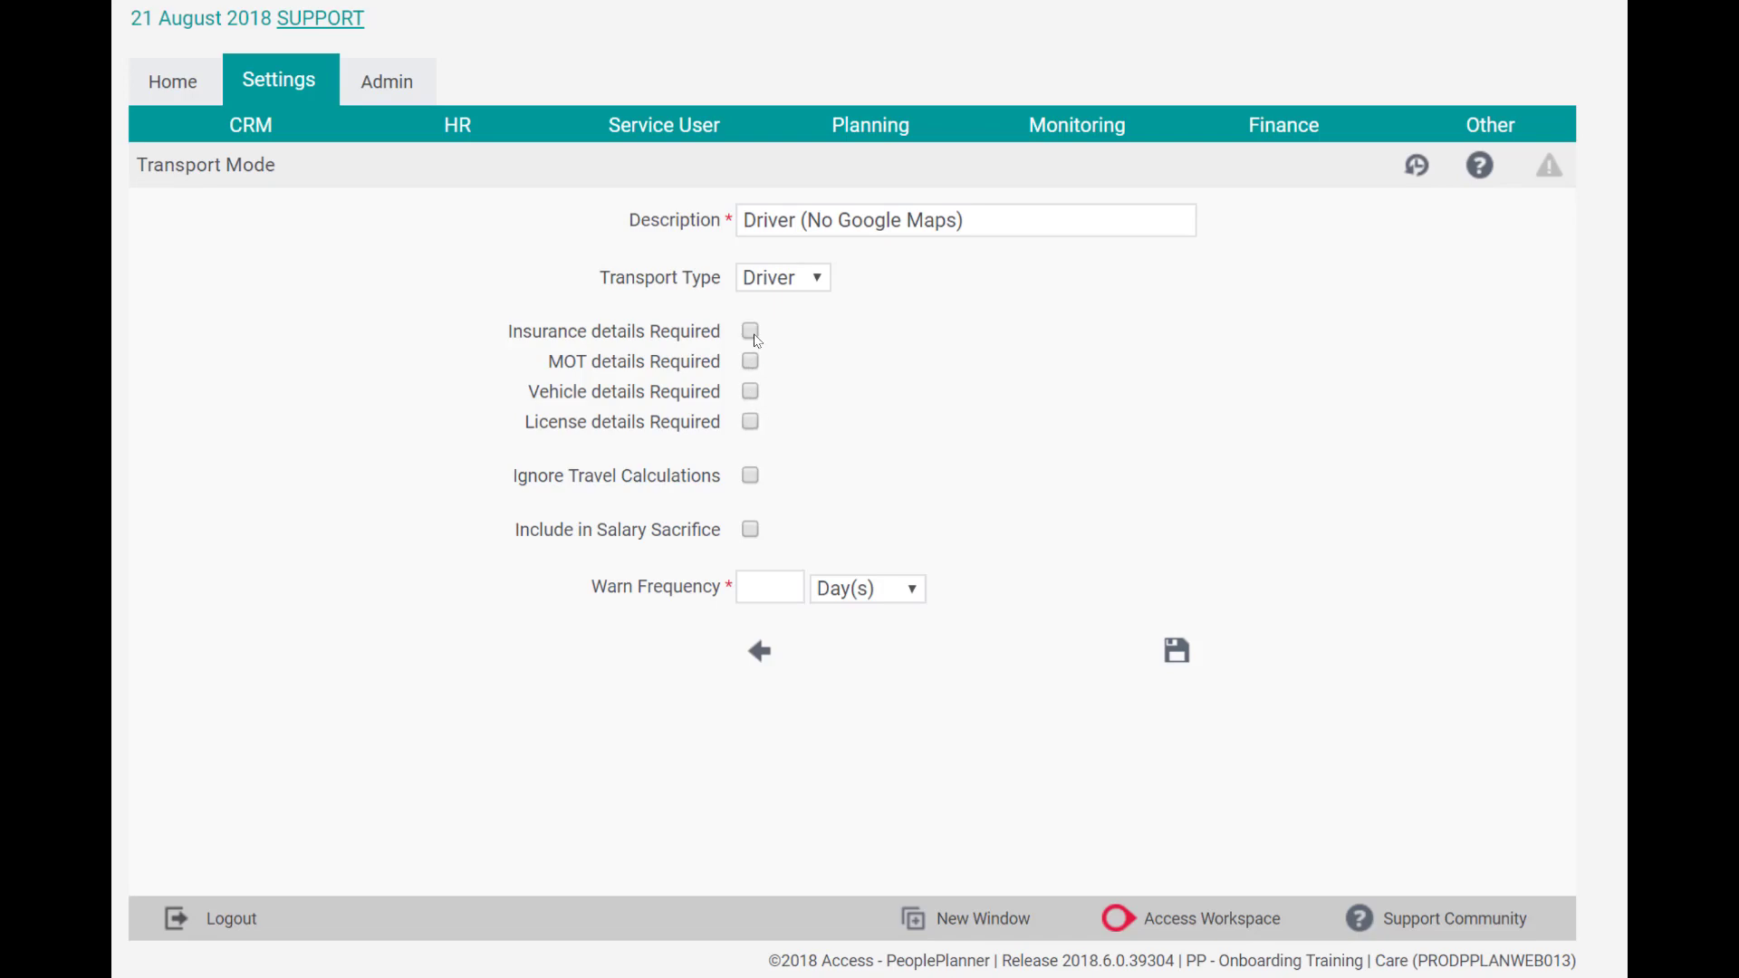
pyautogui.click(750, 475)
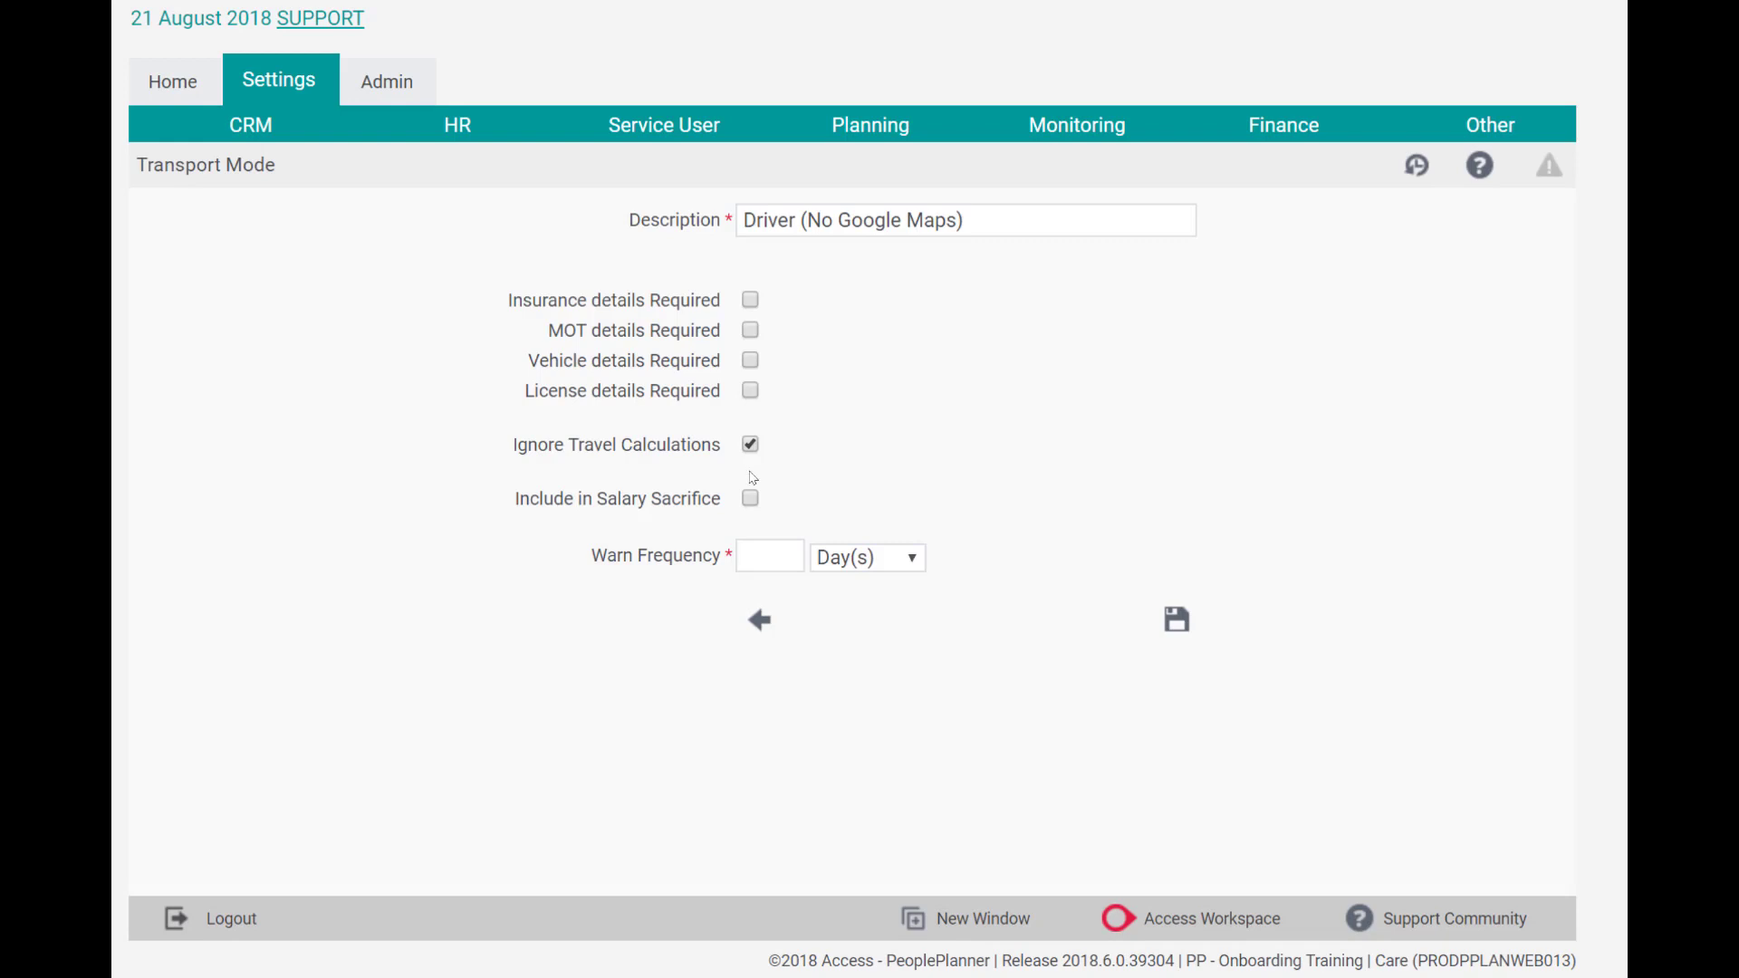
pyautogui.click(782, 554)
pyautogui.write('30')
pyautogui.click(1176, 621)
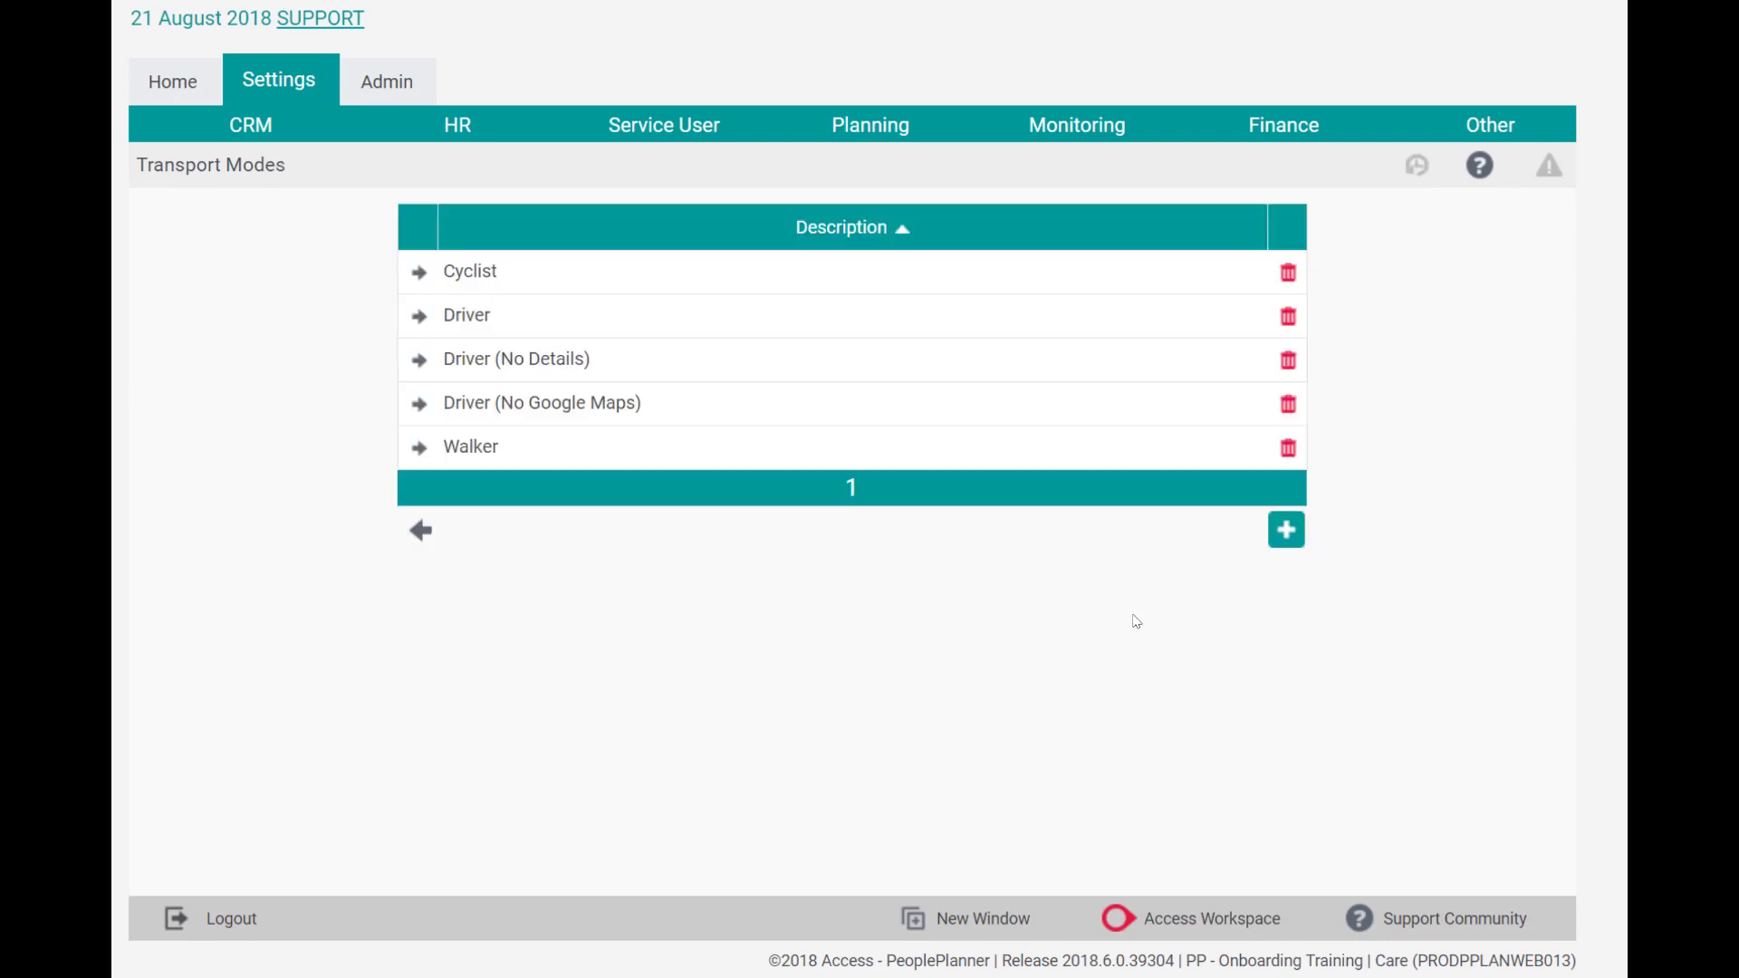
# Find the employees in HR and open the Travel details of the fifth active employee, a Support Worker
pyautogui.click(182, 89)
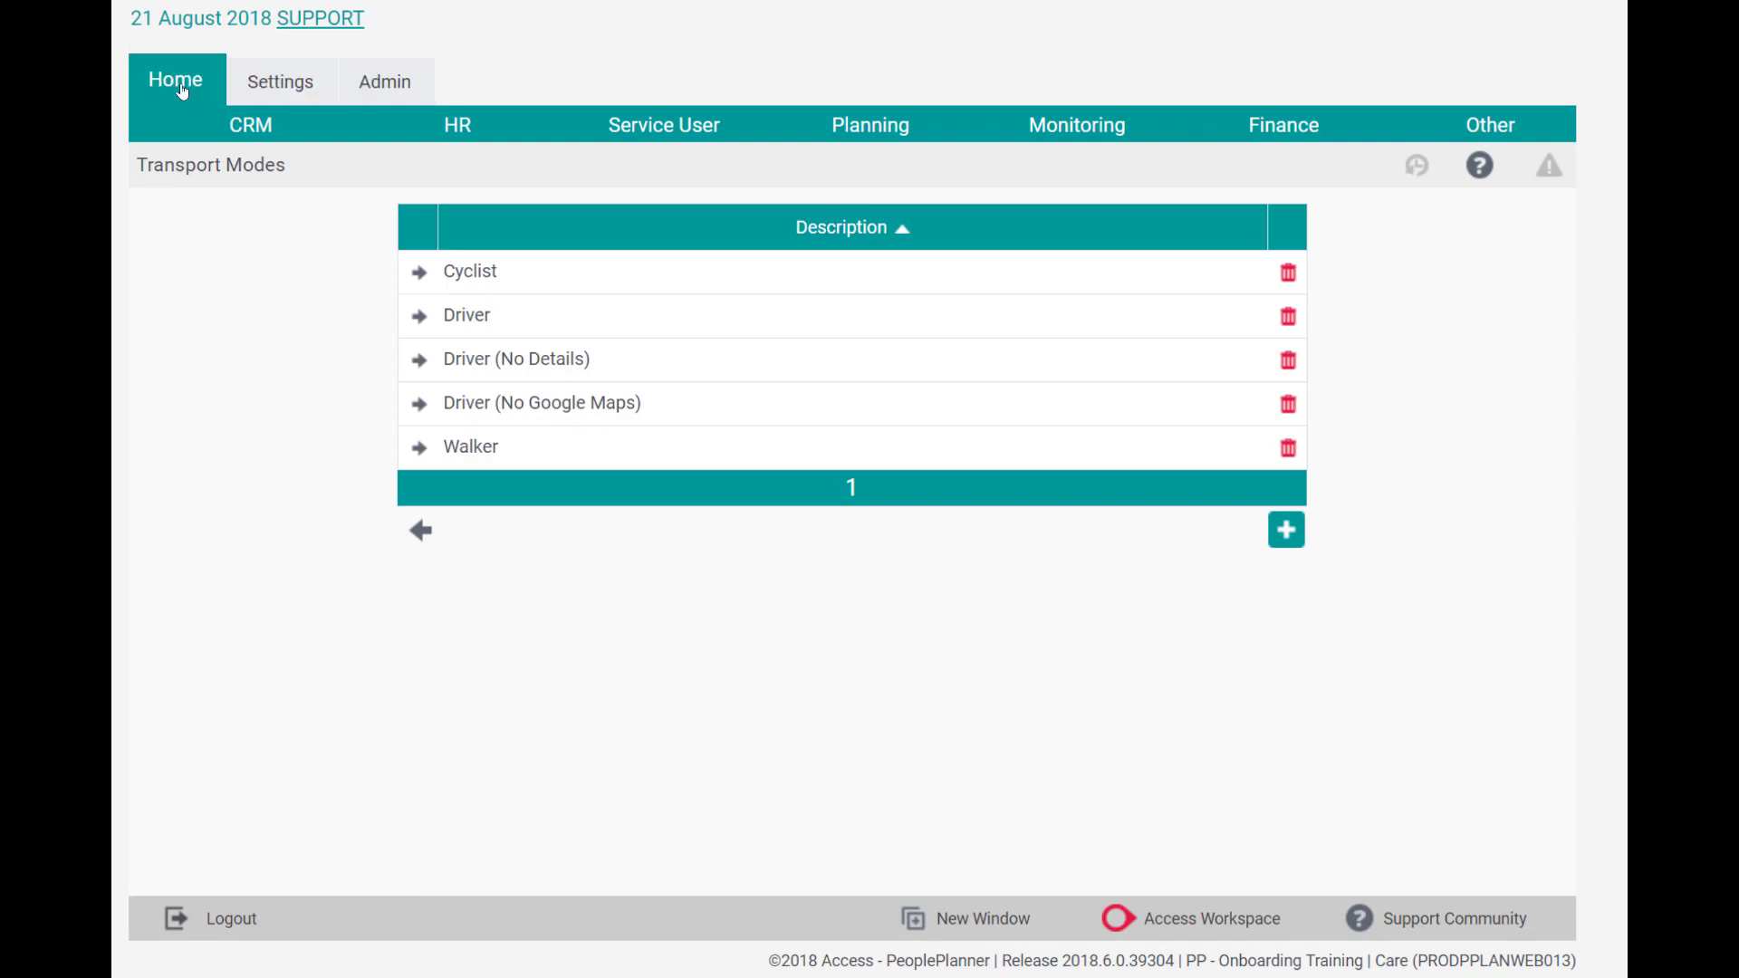
pyautogui.click(353, 90)
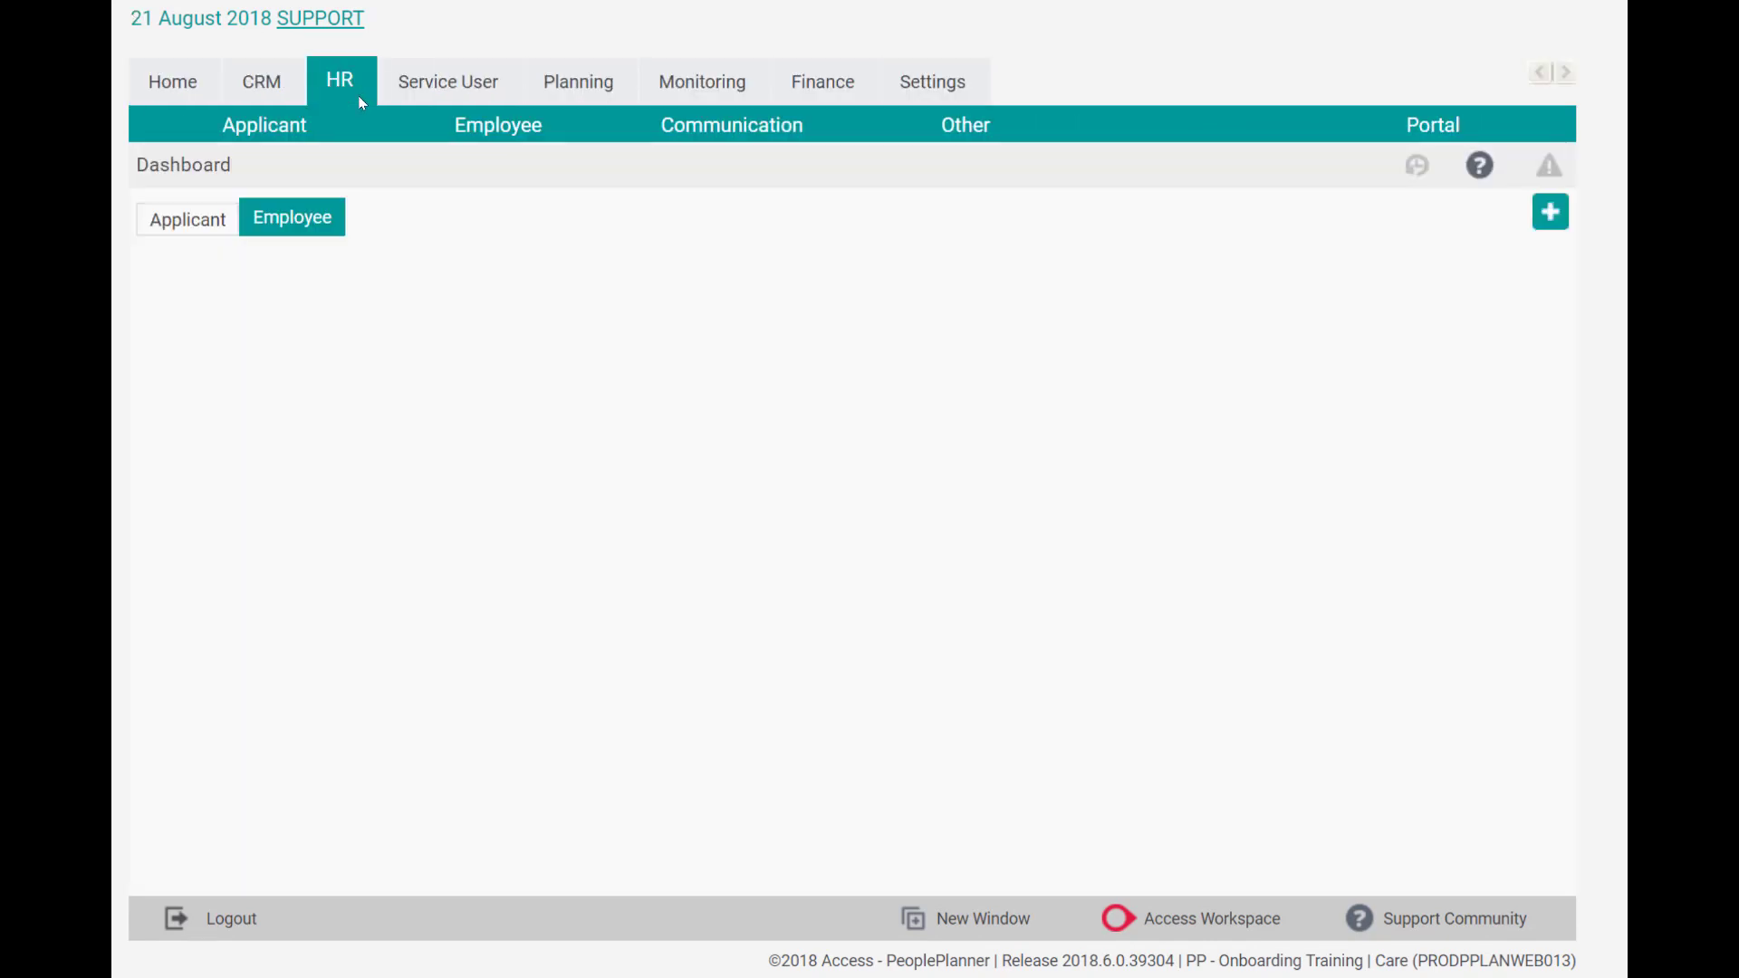
pyautogui.moveTo(458, 127)
pyautogui.click(446, 196)
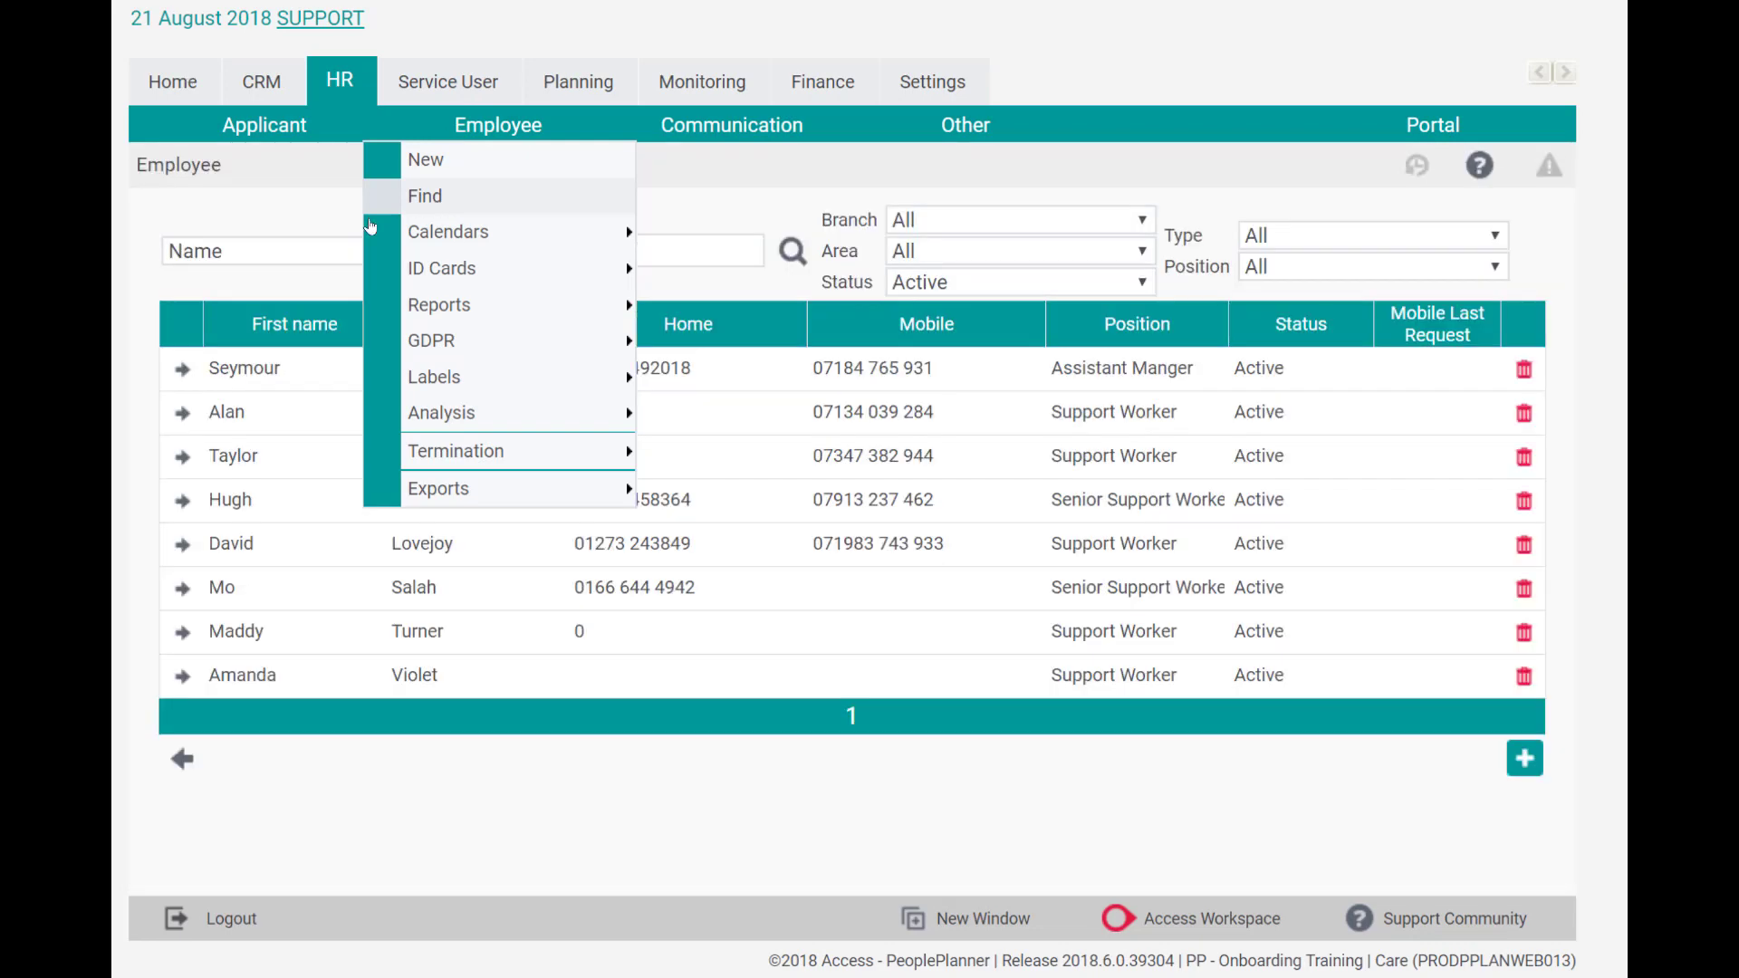
pyautogui.click(178, 545)
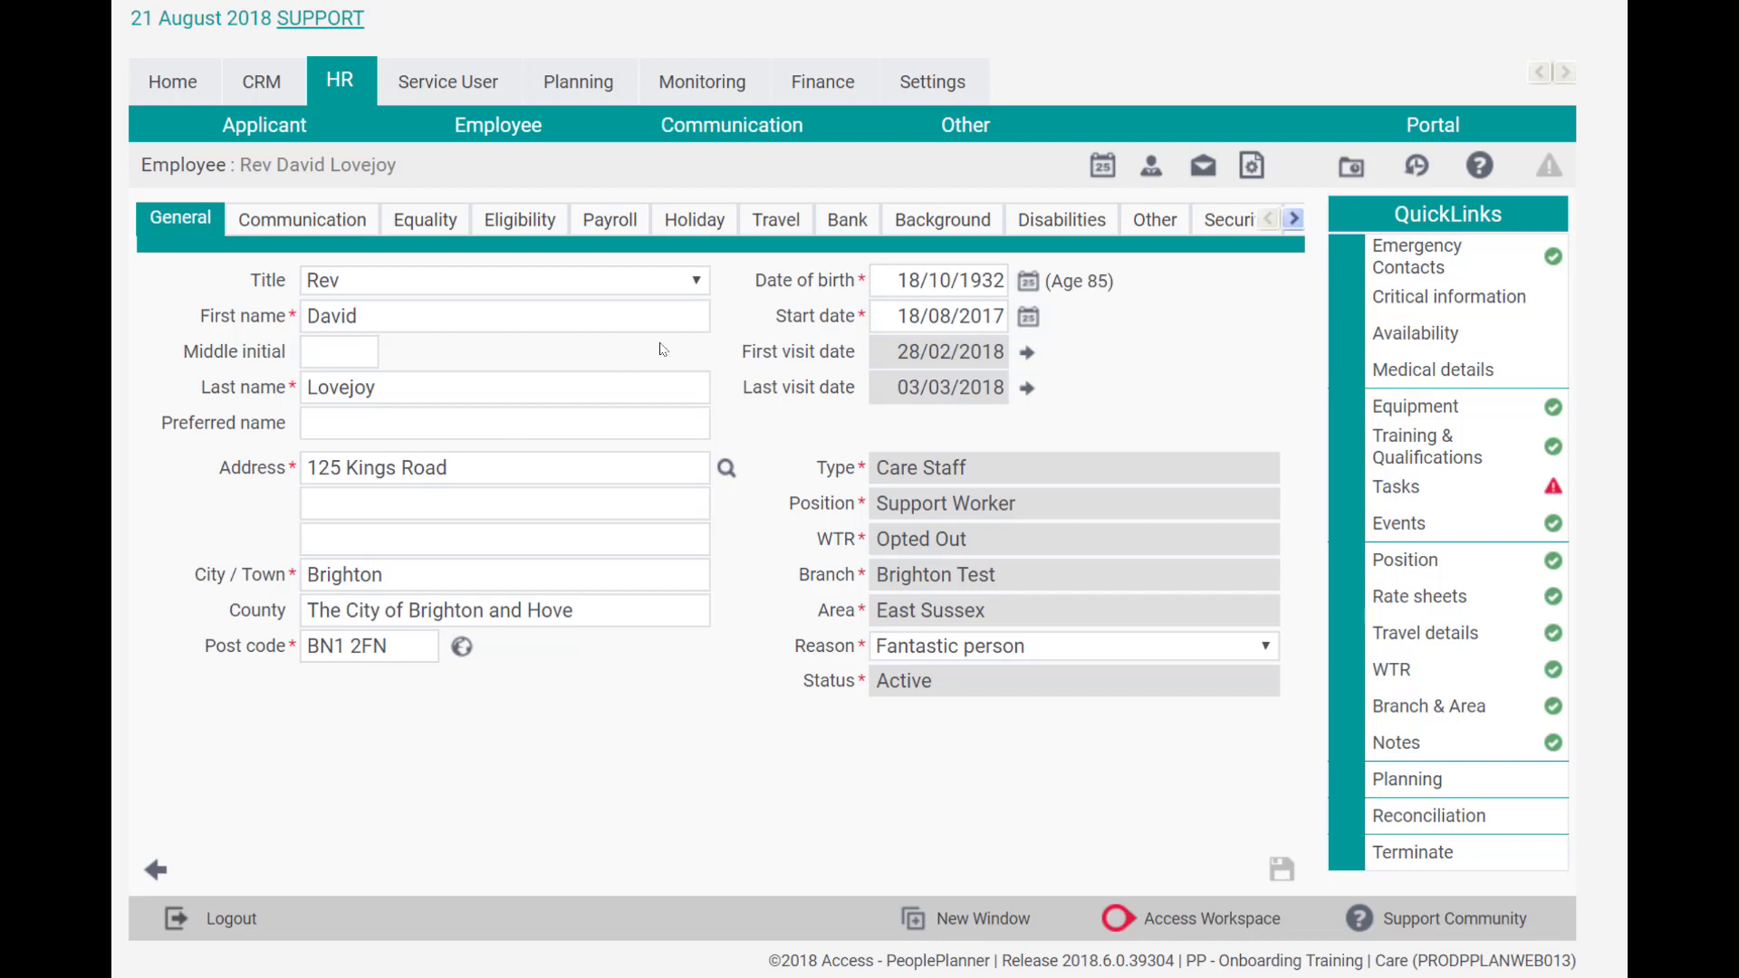
pyautogui.click(774, 225)
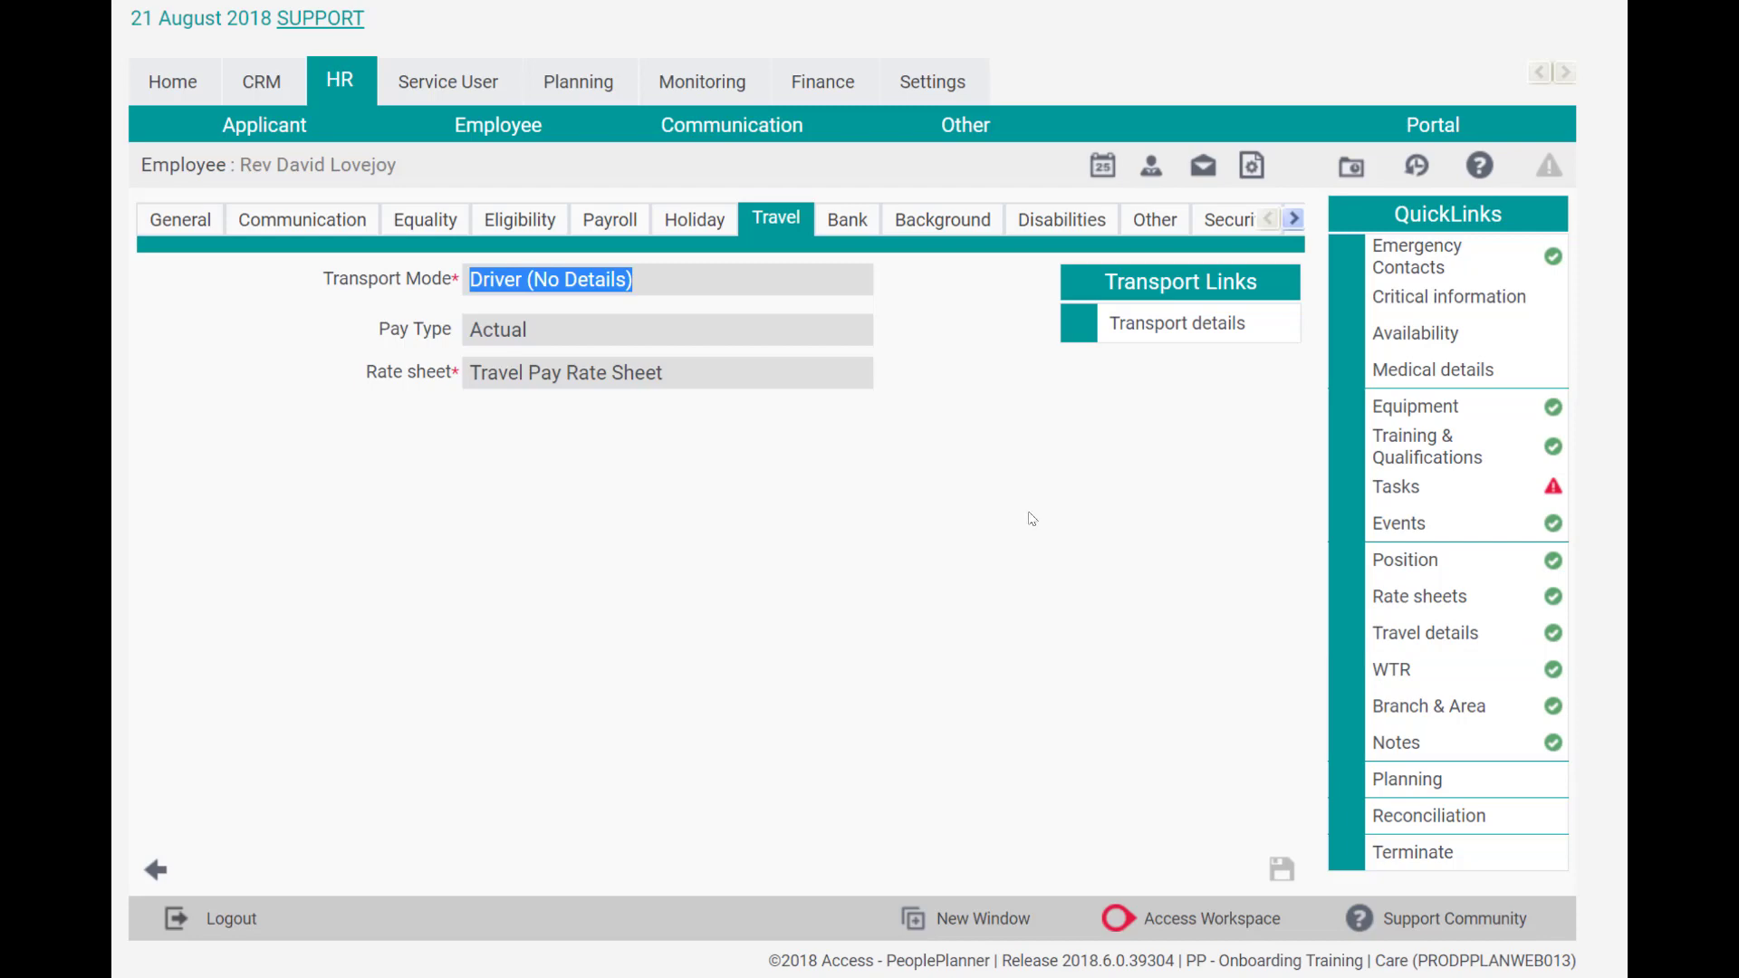
# Change the transport mode in the employee's 18/08/2017 transport entry to Driver (No Google Maps) and save it
pyautogui.click(1160, 336)
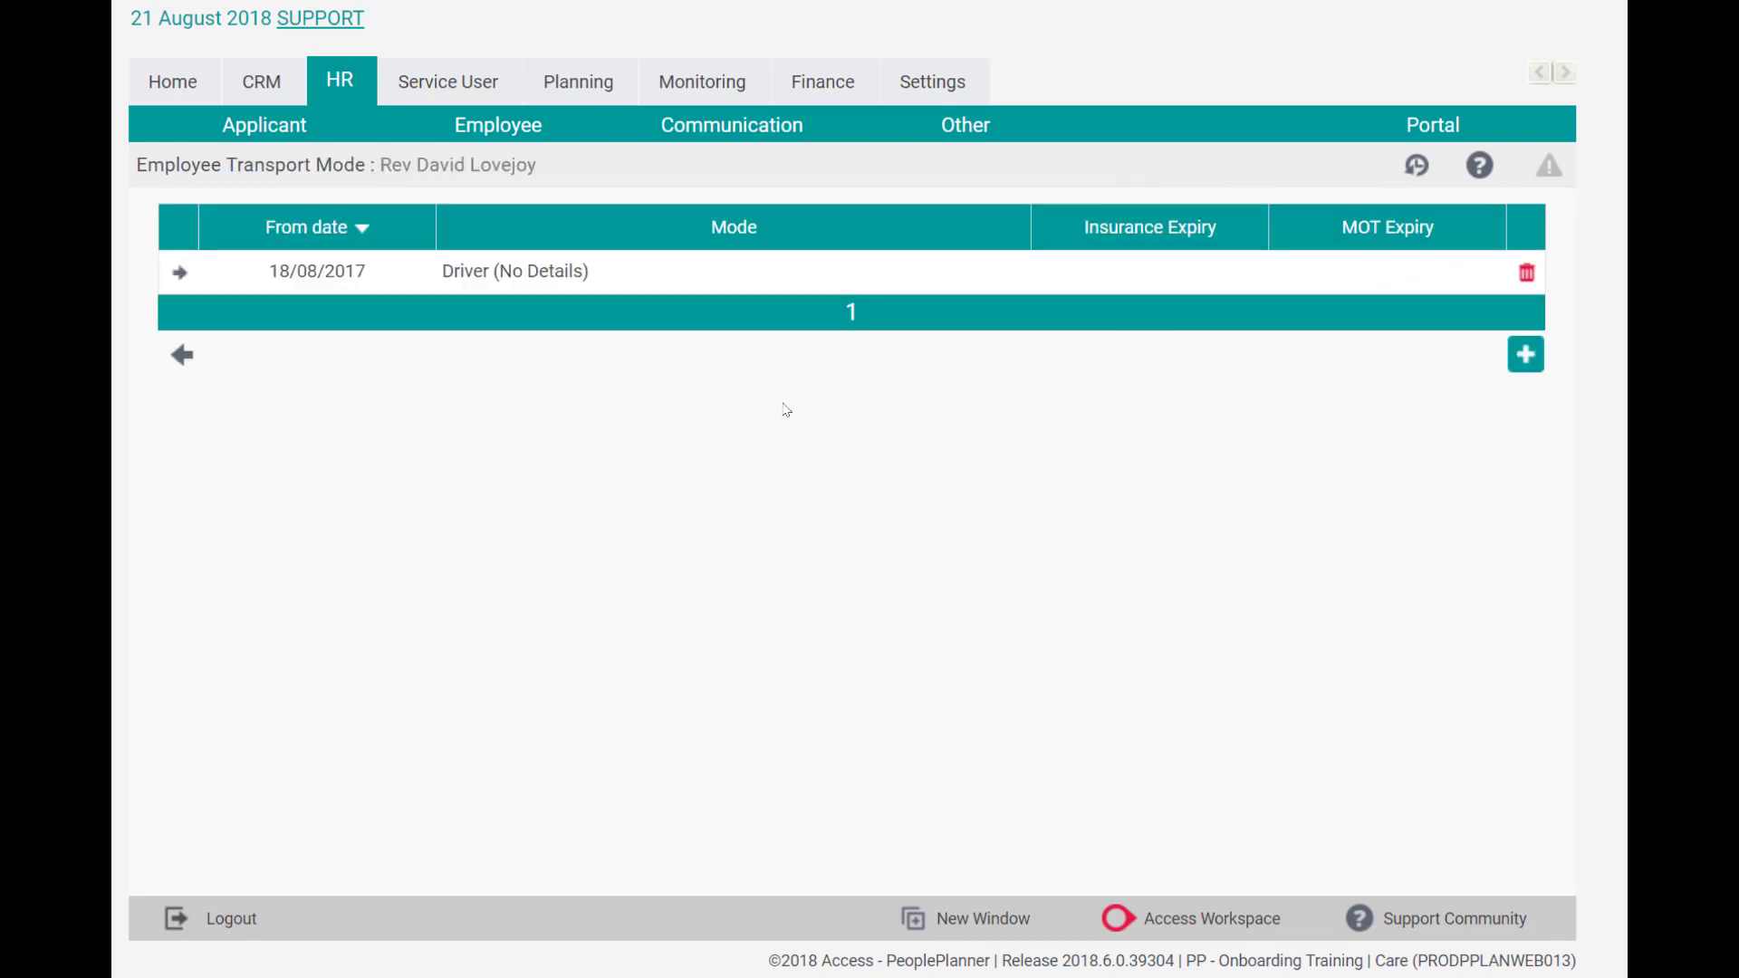
pyautogui.click(178, 271)
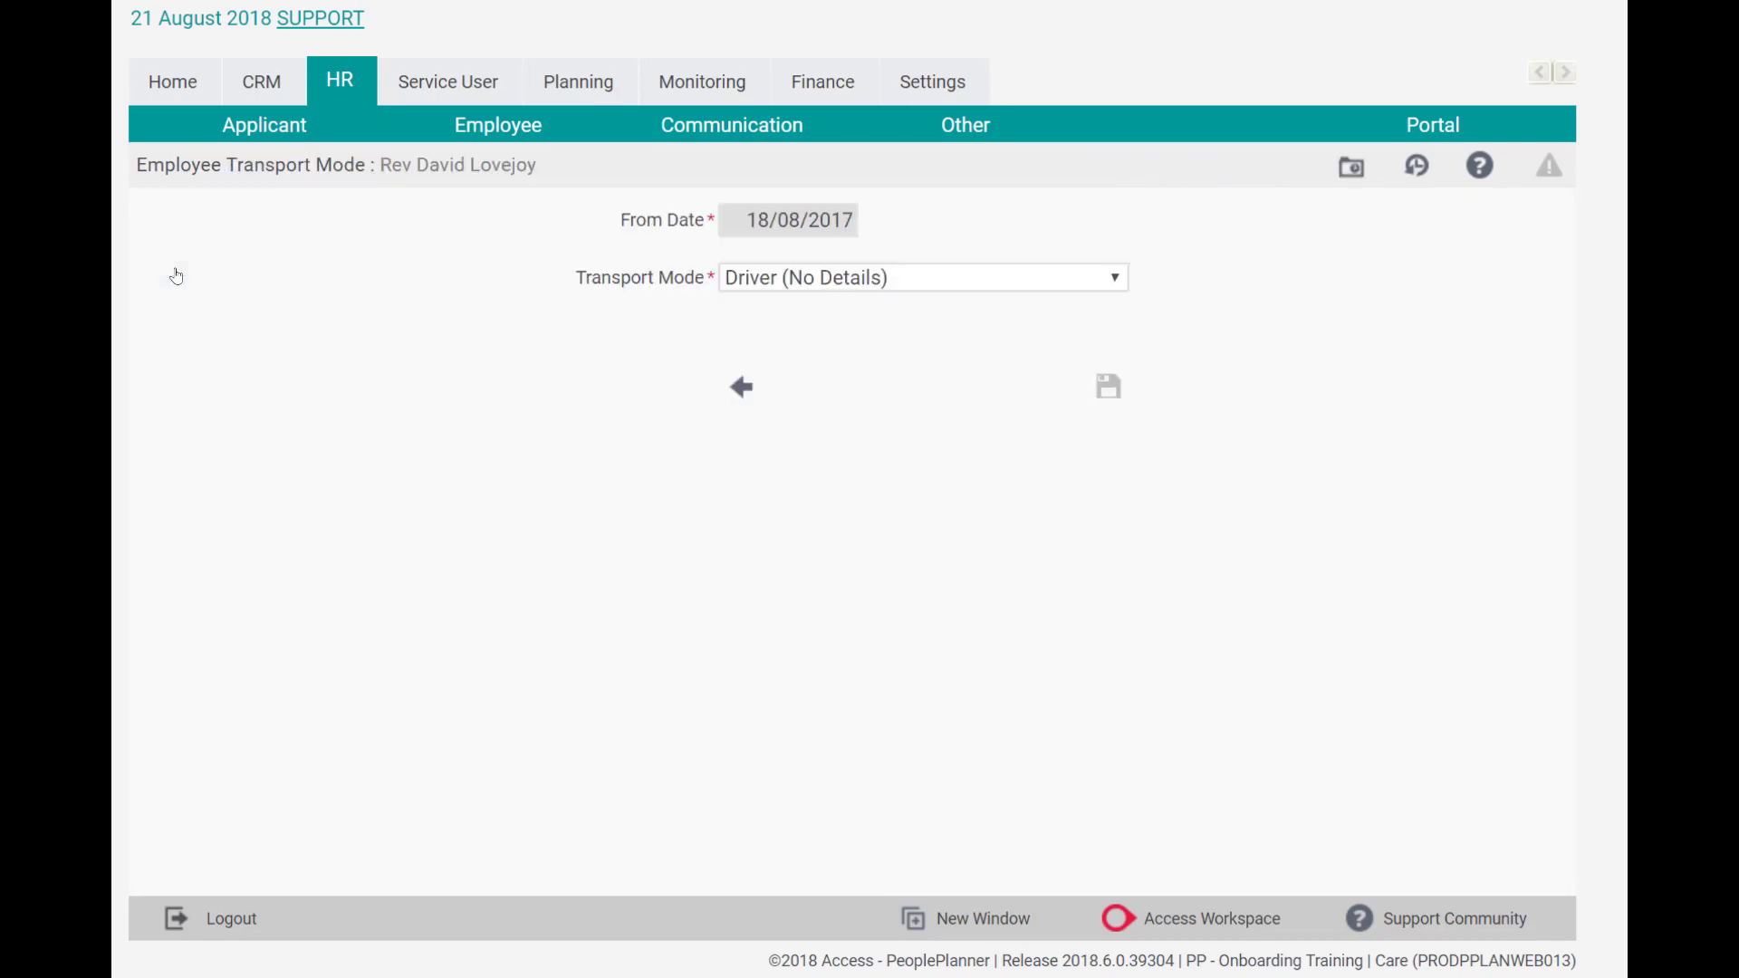
pyautogui.click(785, 286)
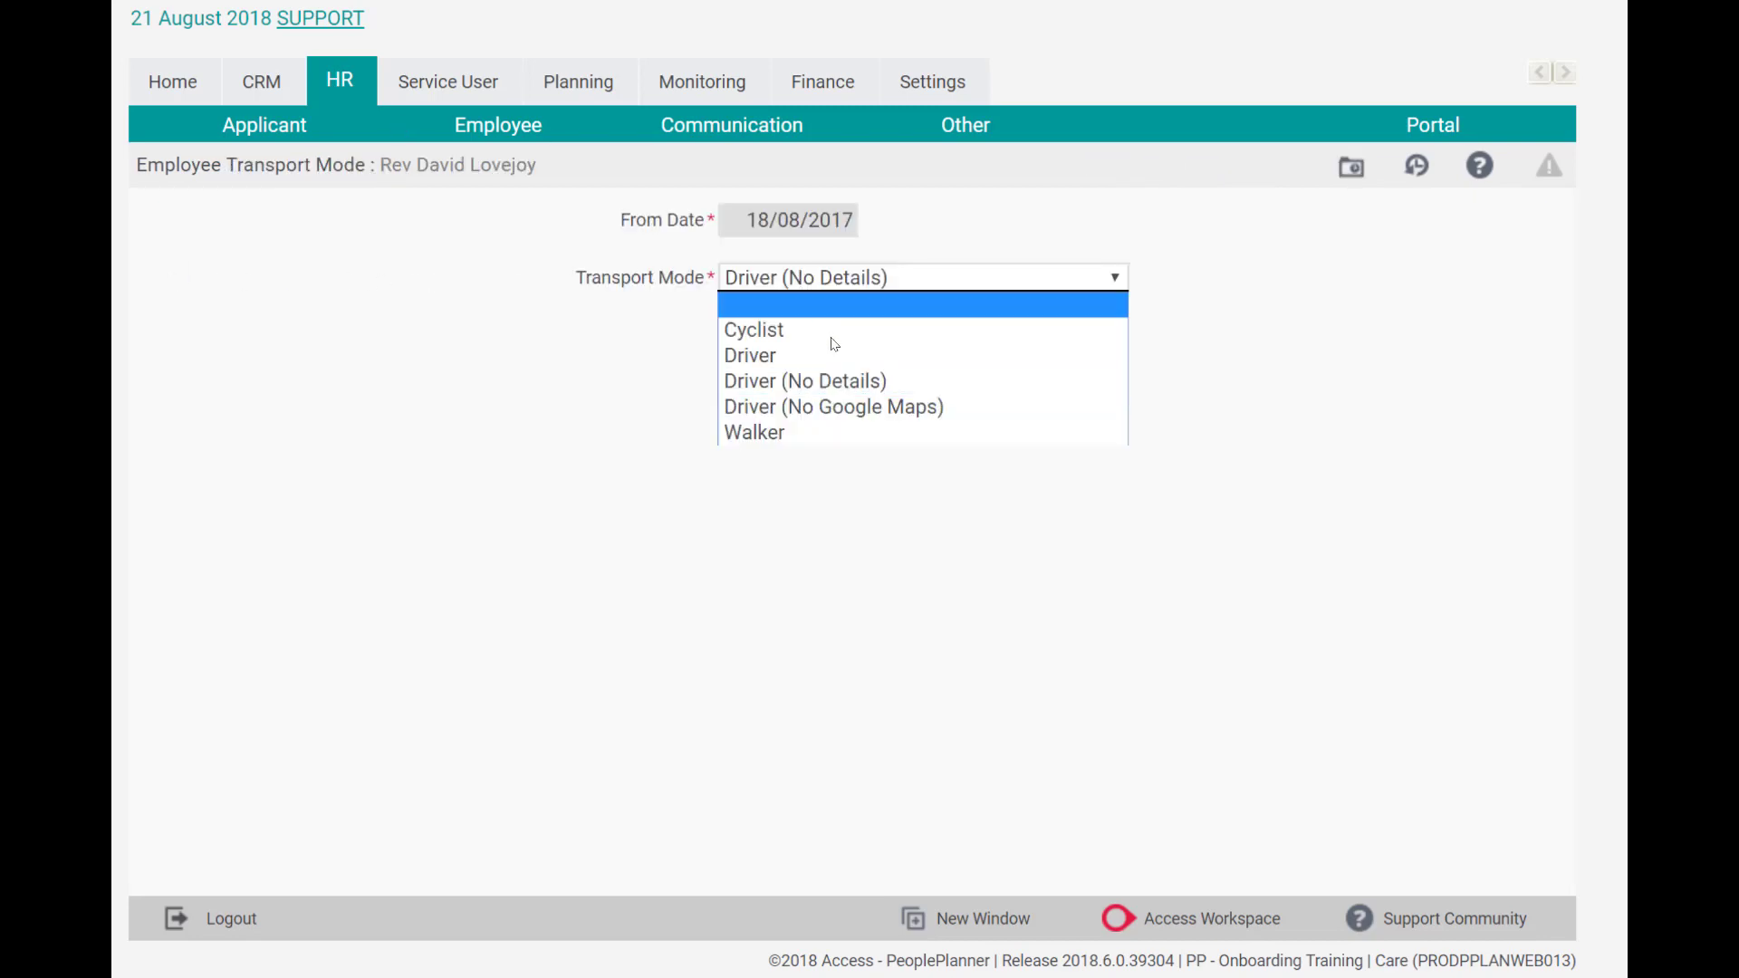
pyautogui.click(826, 411)
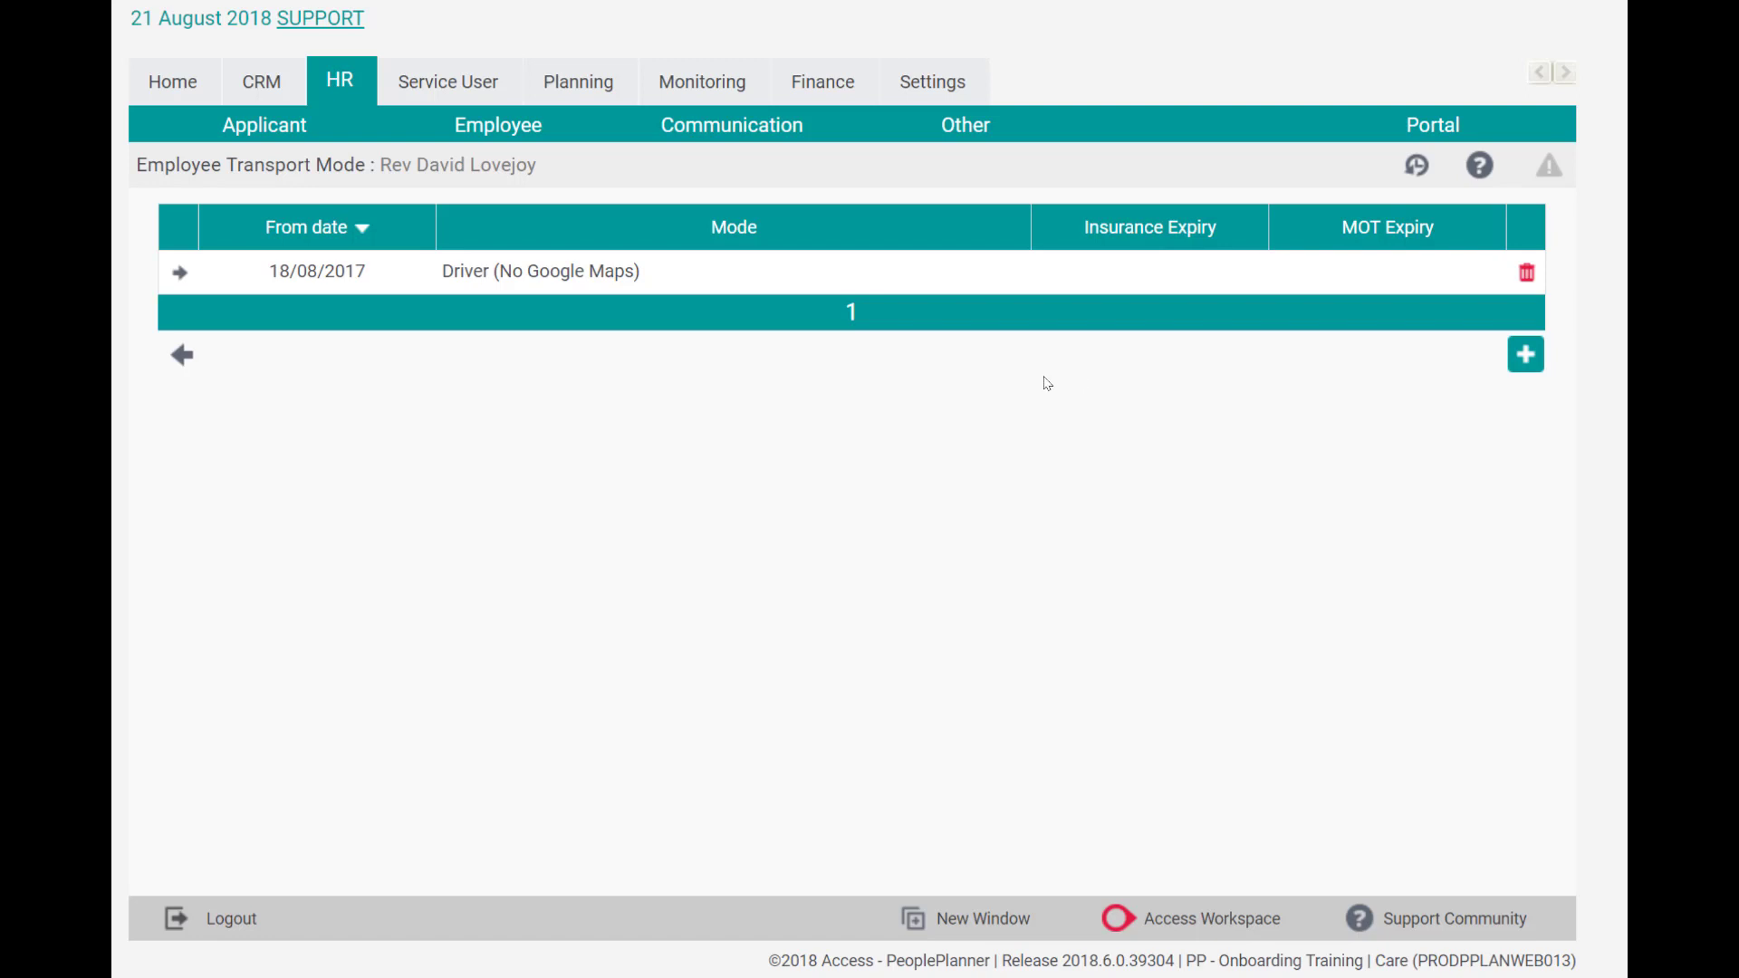
# Run the Employee export from HR to produce the EmployeeExport file
pyautogui.click(504, 123)
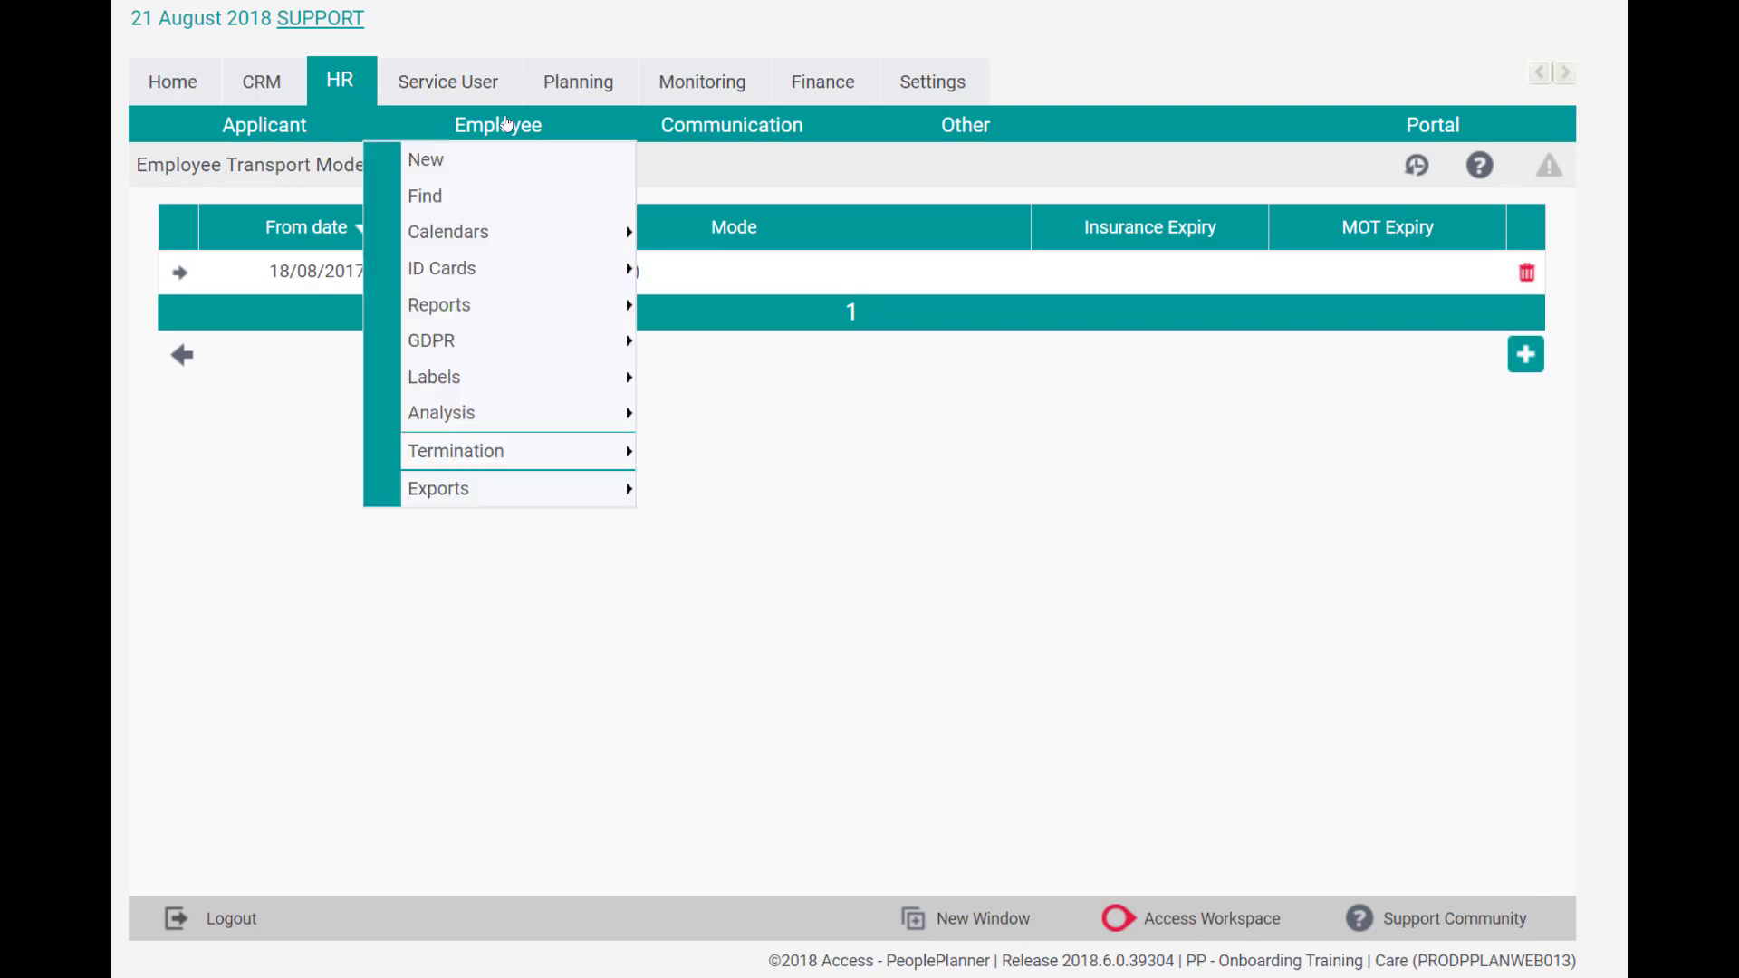
pyautogui.moveTo(464, 492)
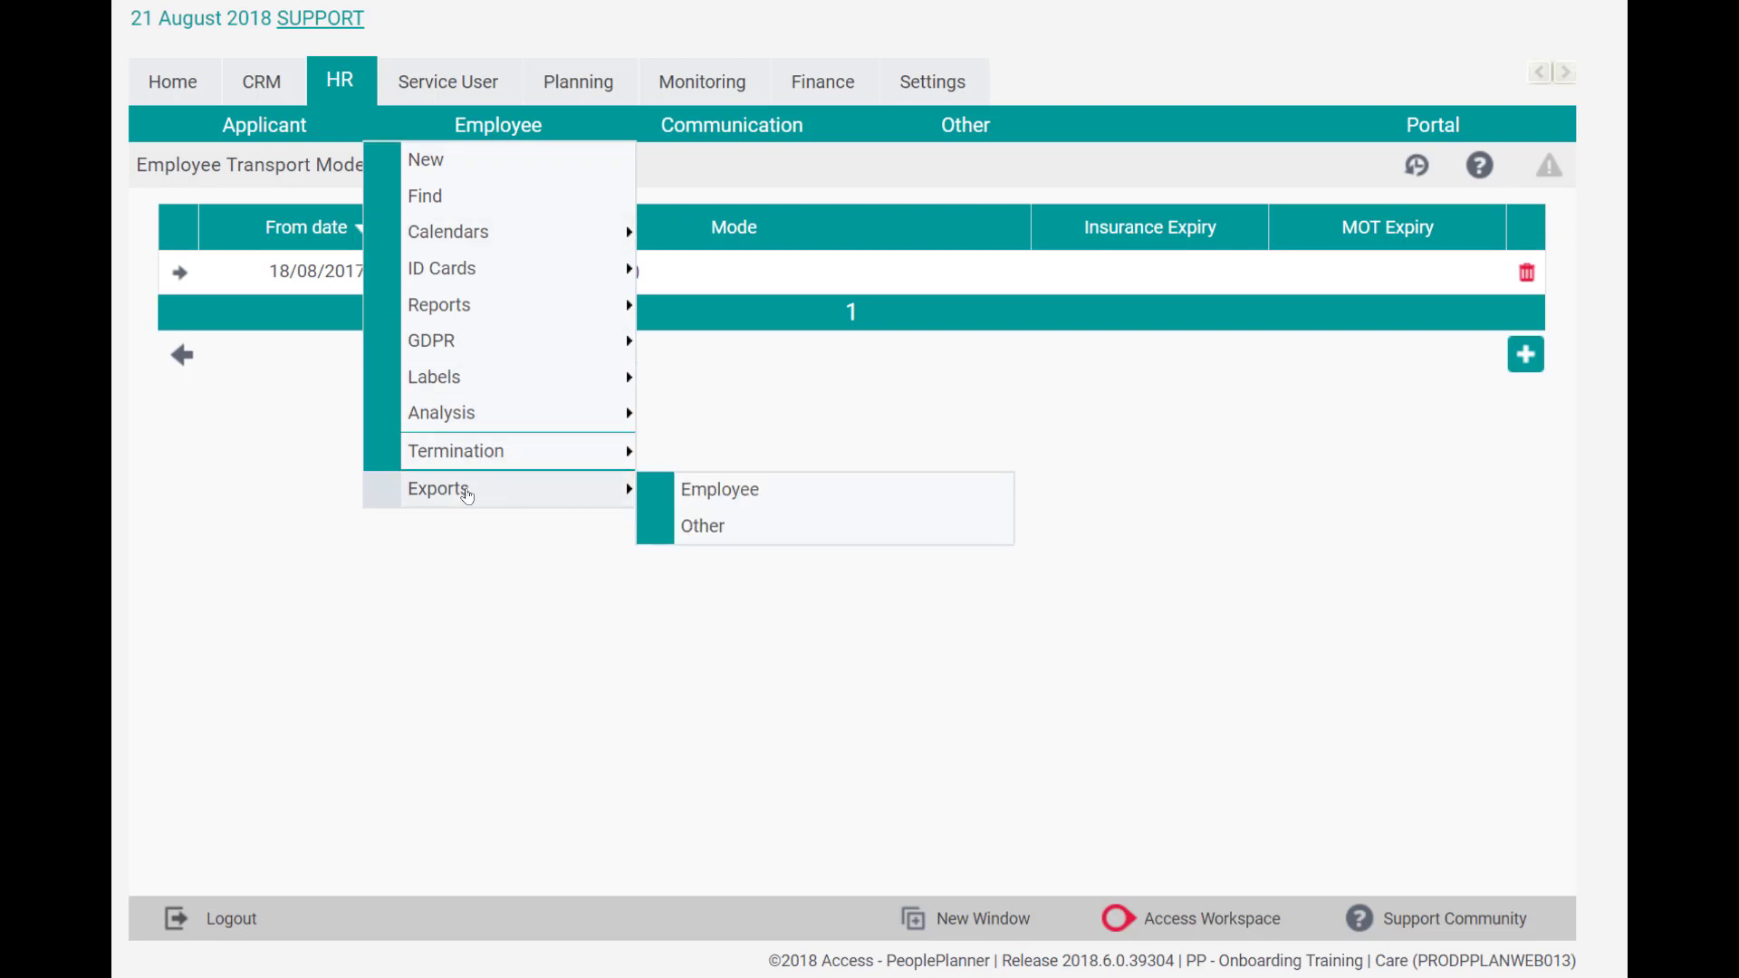
pyautogui.click(696, 495)
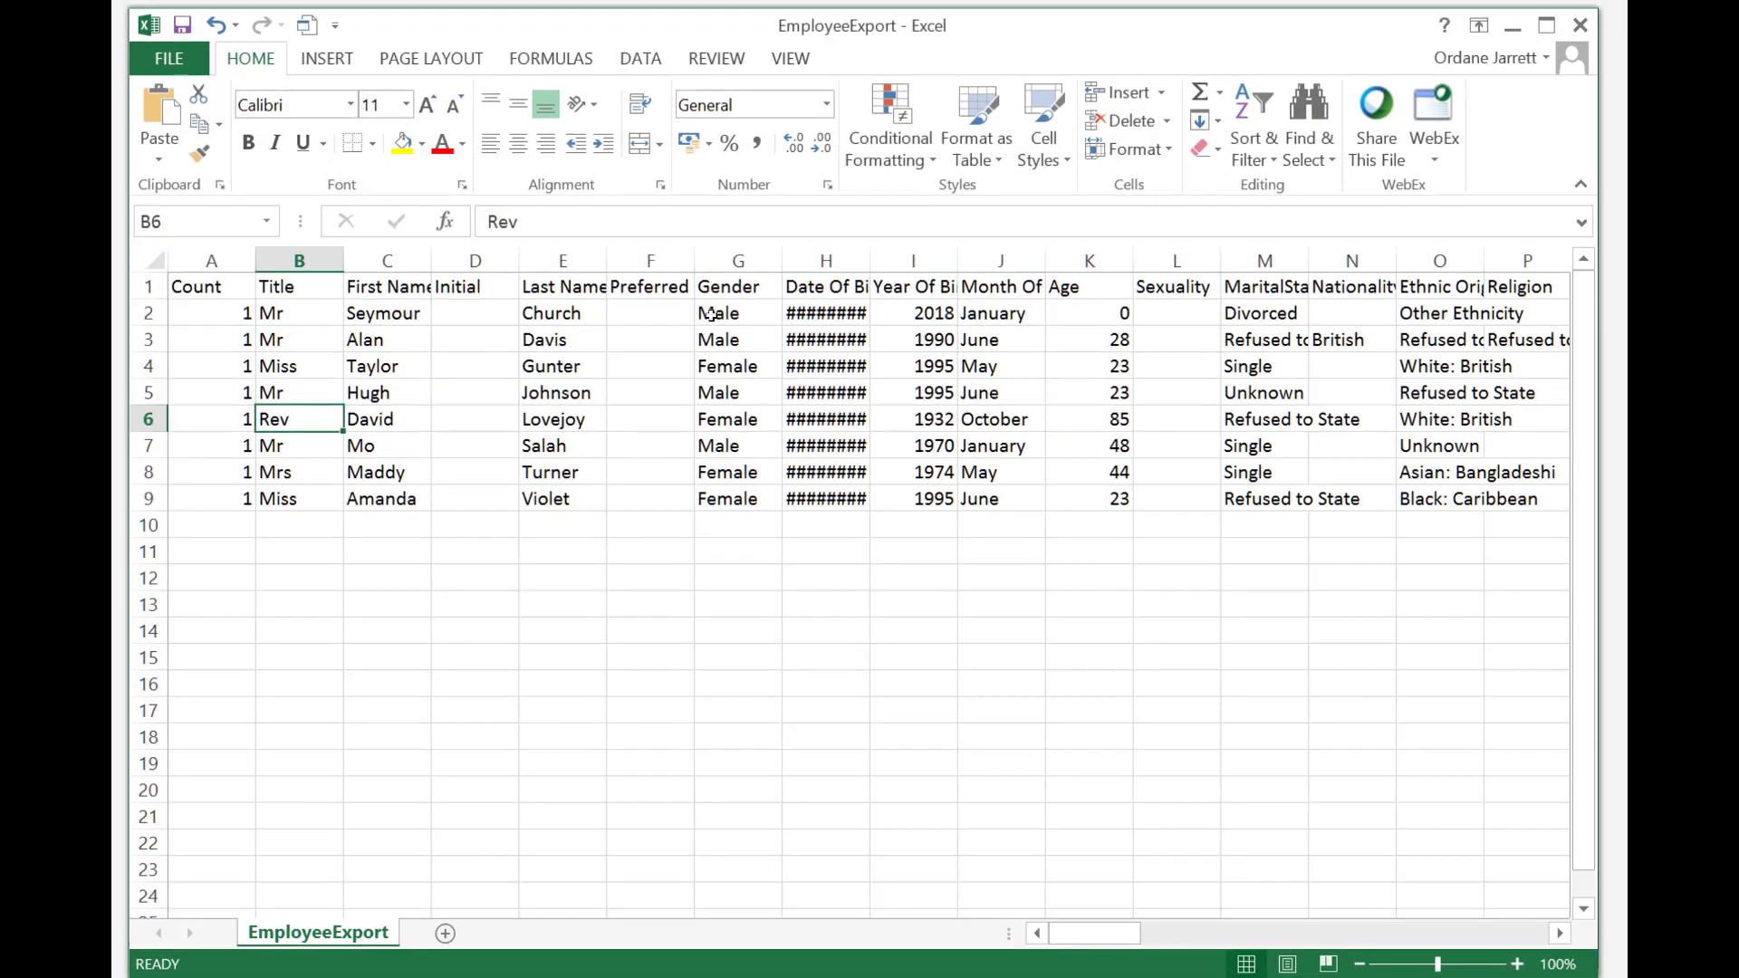
# Switch to the EmployeeExport workbook in Excel and search it for "transport" to locate the transport mode column
pyautogui.click(617, 359)
pyautogui.click(826, 498)
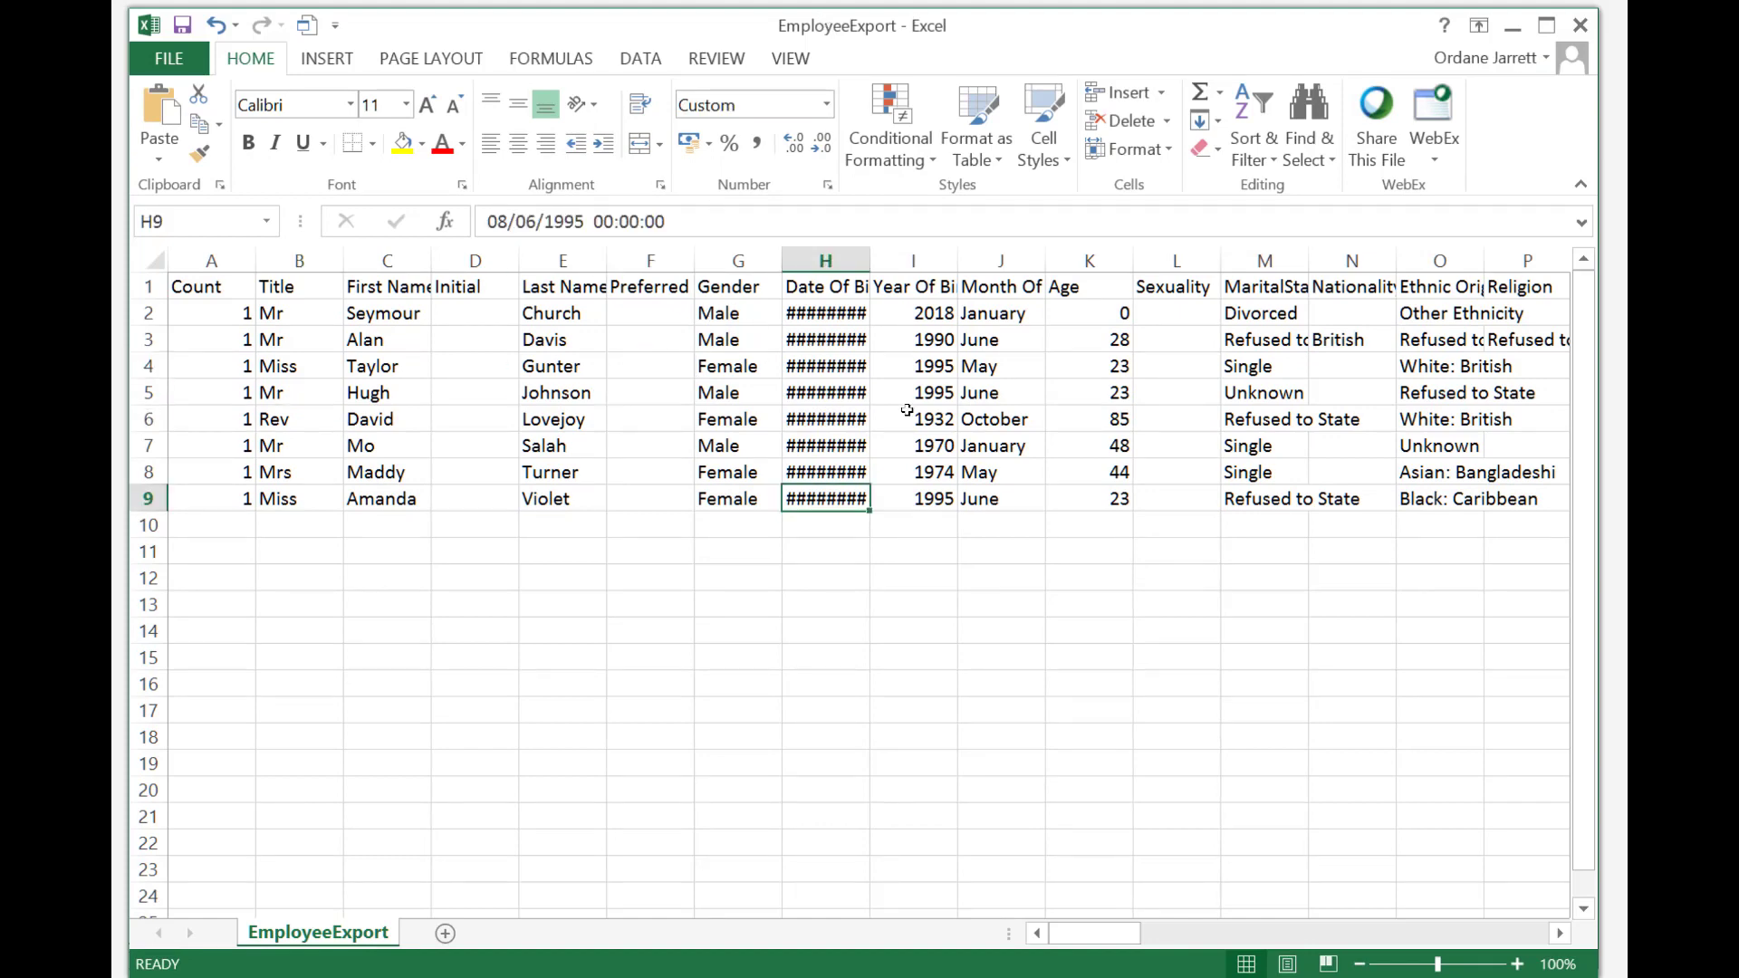
pyautogui.keyDown('ctrl'); pyautogui.click(906, 410); pyautogui.keyUp('ctrl')
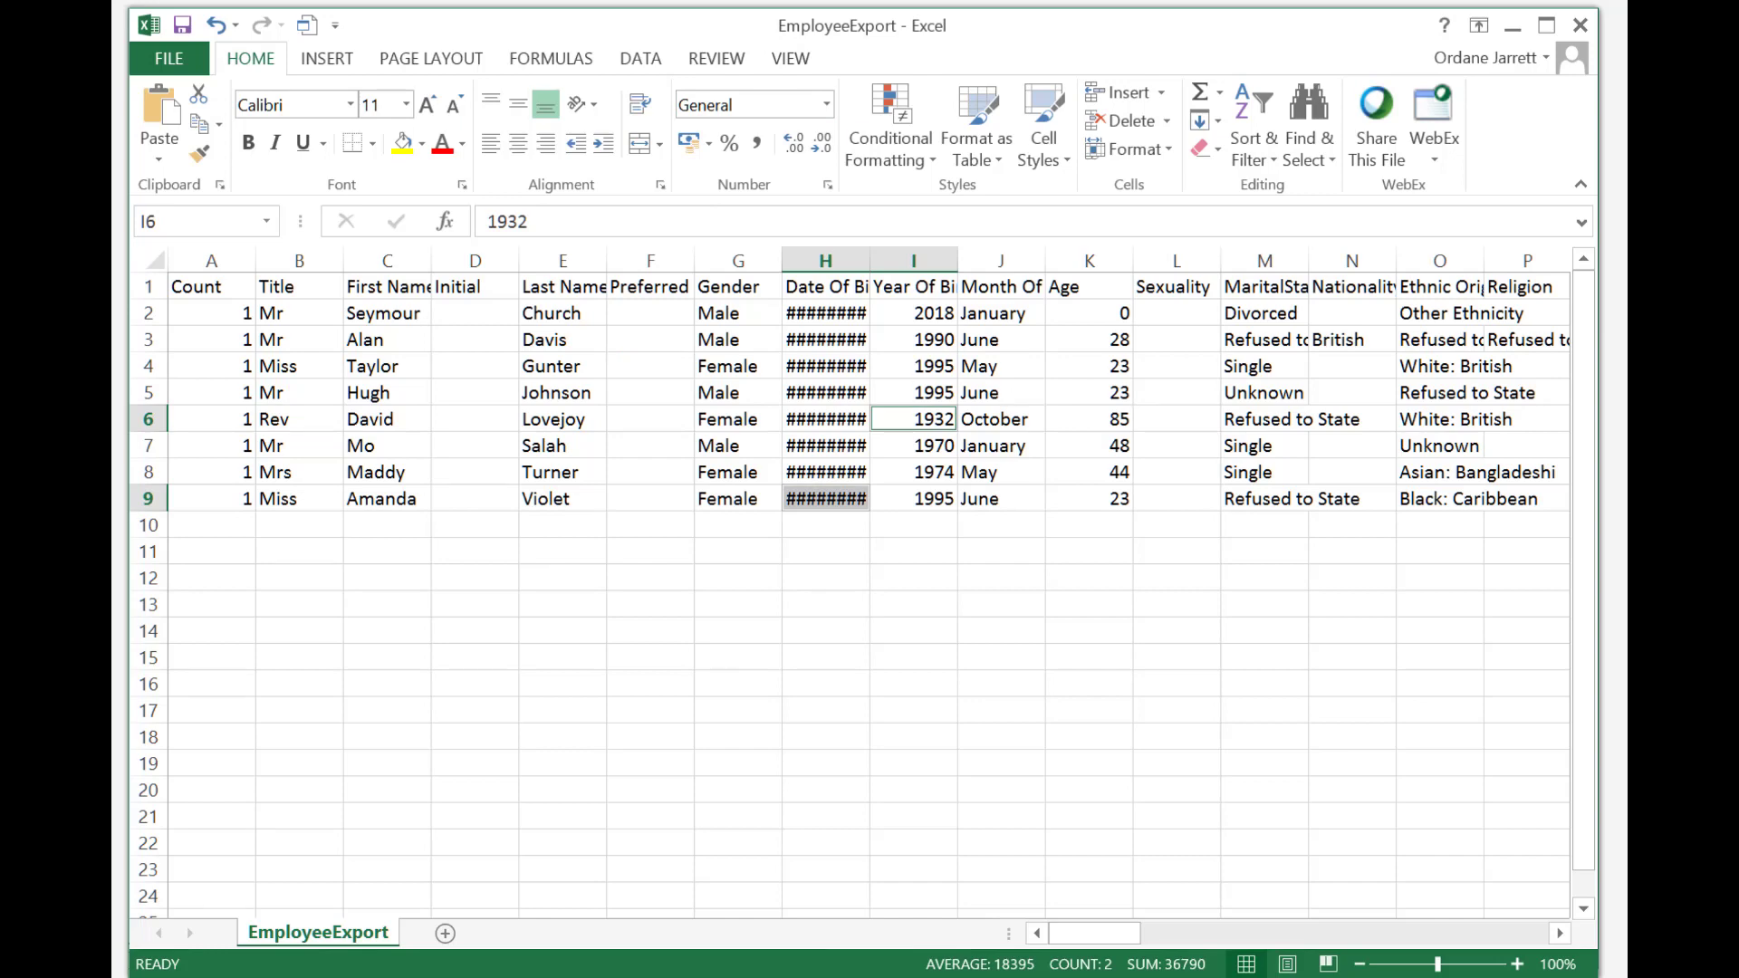
pyautogui.hotkey('ctrl', 'f')
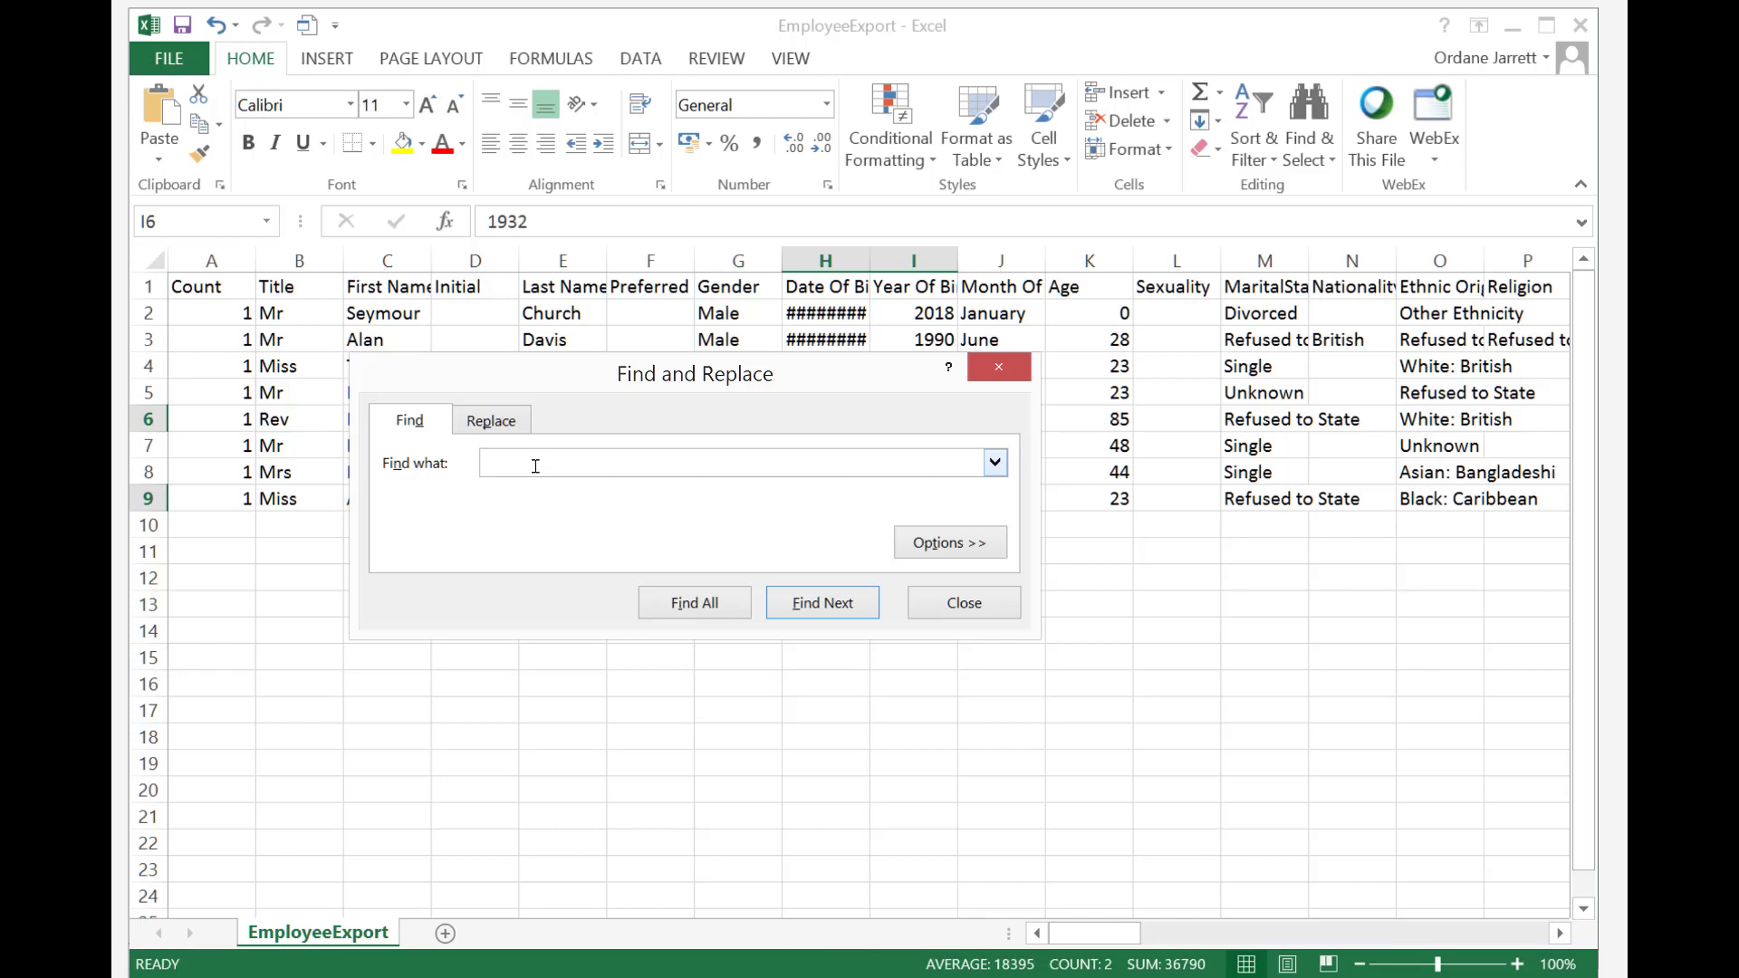
pyautogui.write('transport')
pyautogui.press('Return')
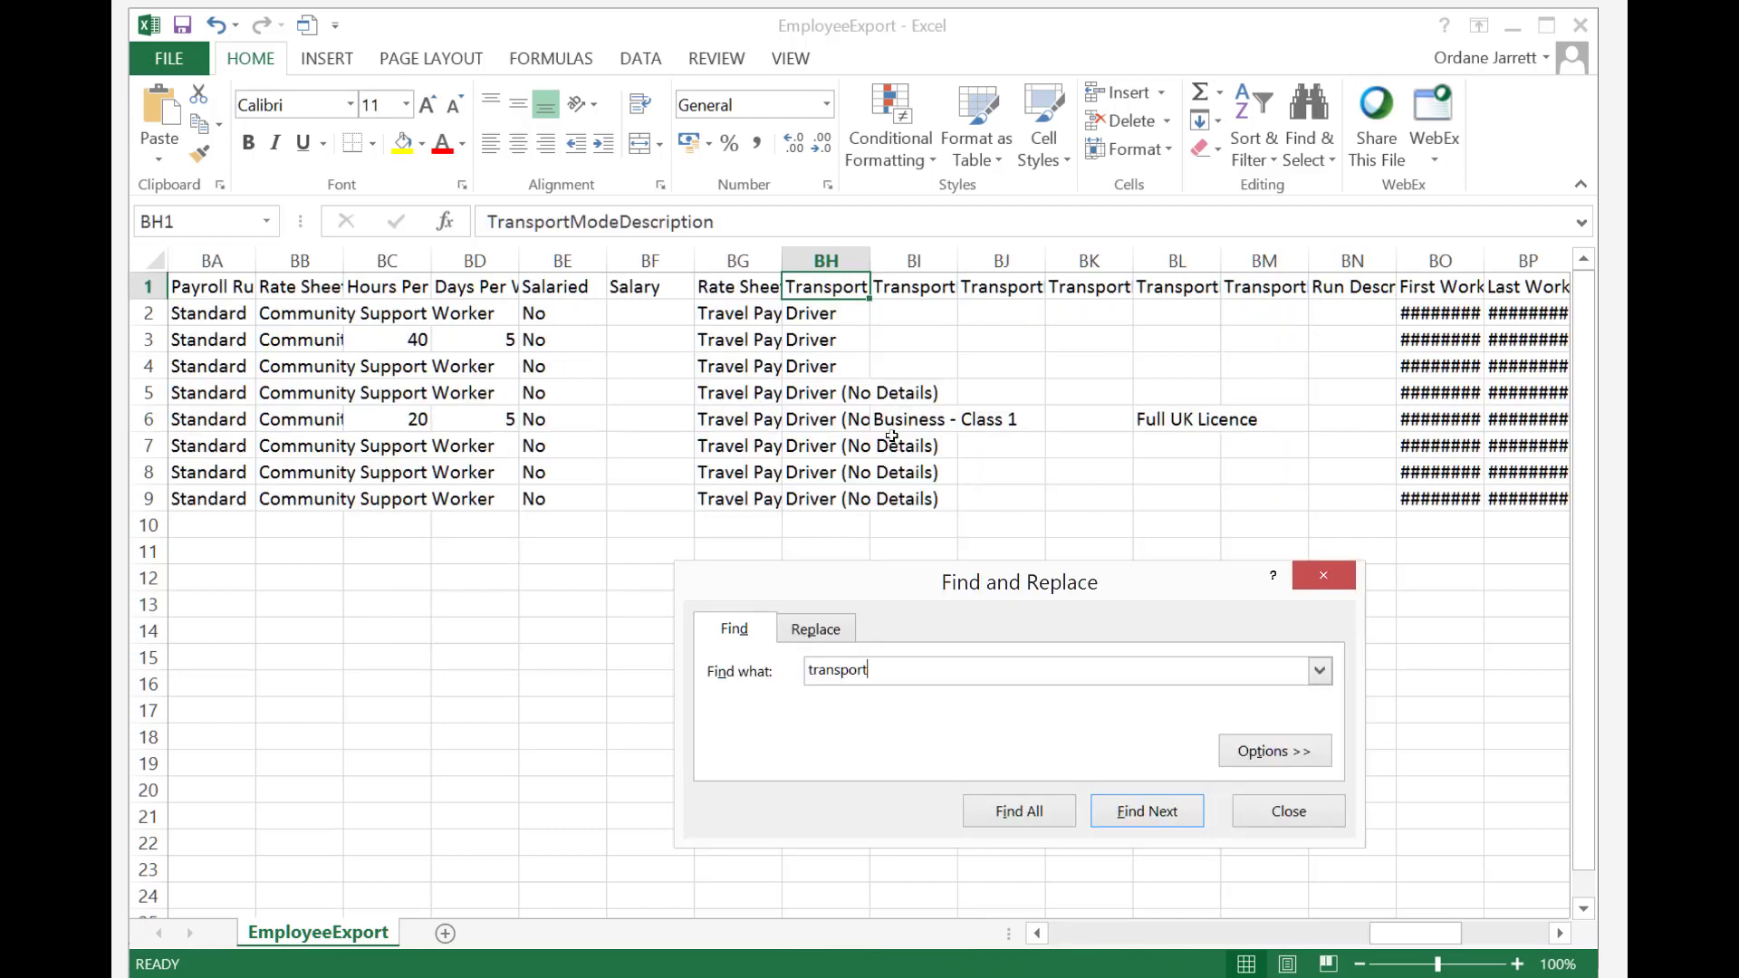
# Fit the TransportModeDescription column to its contents and check the Driver and Driver (No Google Maps) entries in it
pyautogui.doubleClick(869, 261)
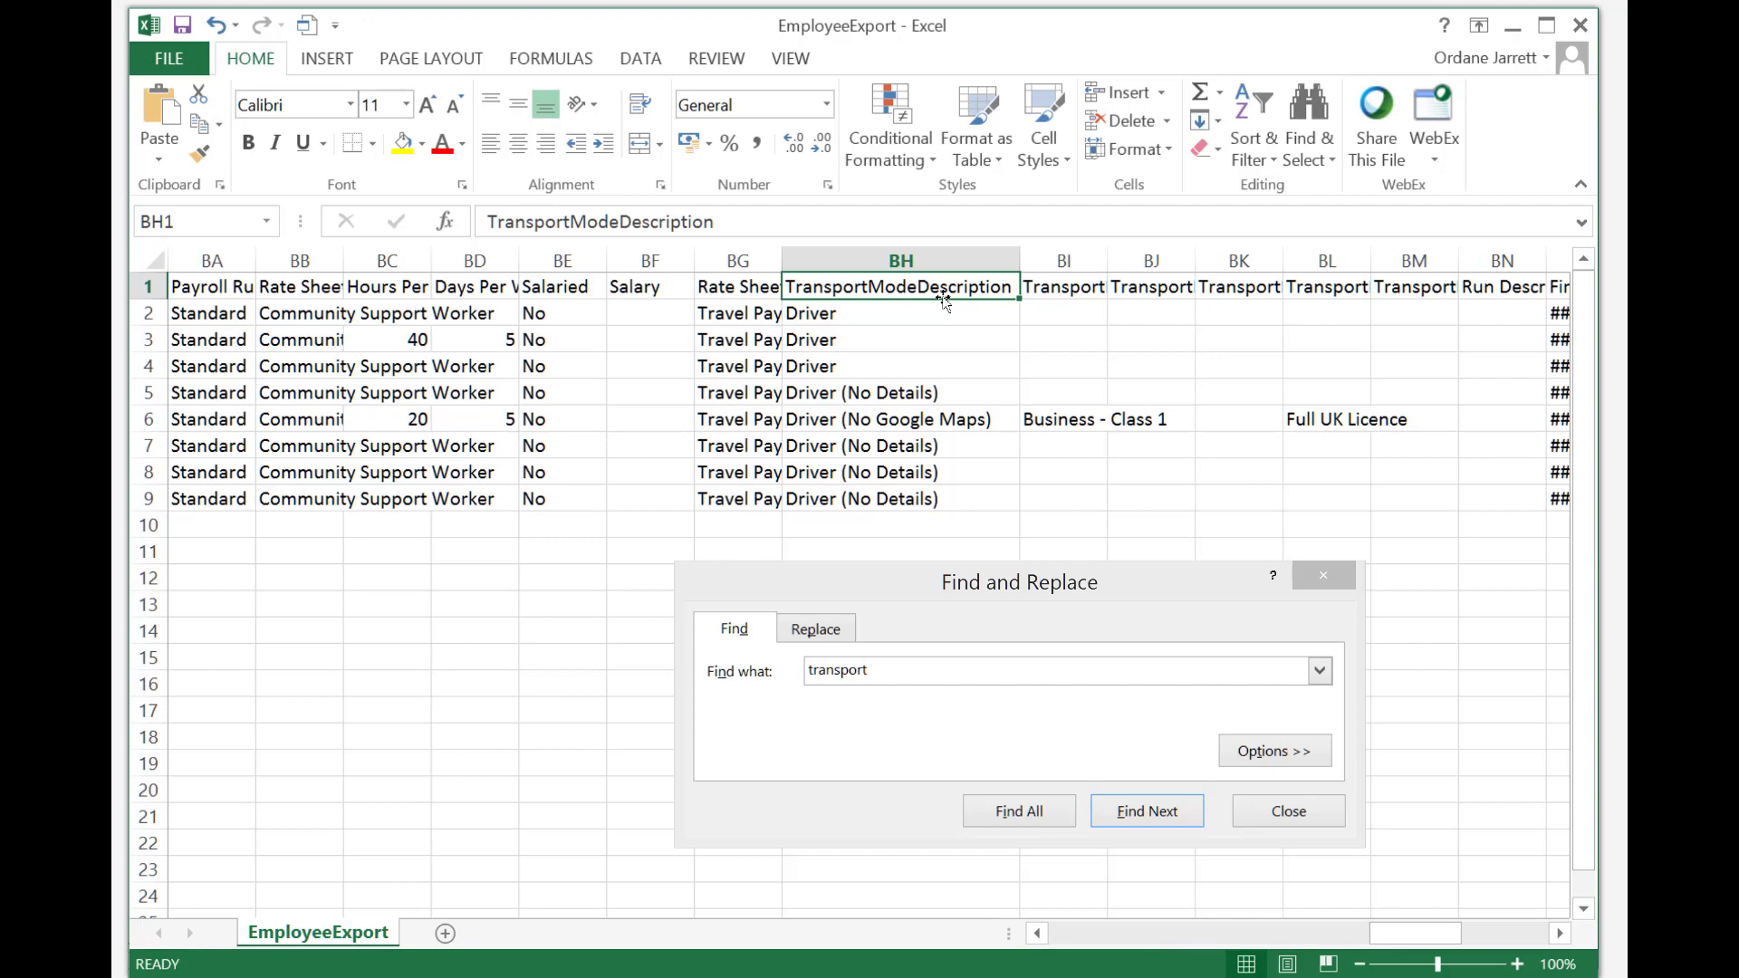
pyautogui.press('Down')
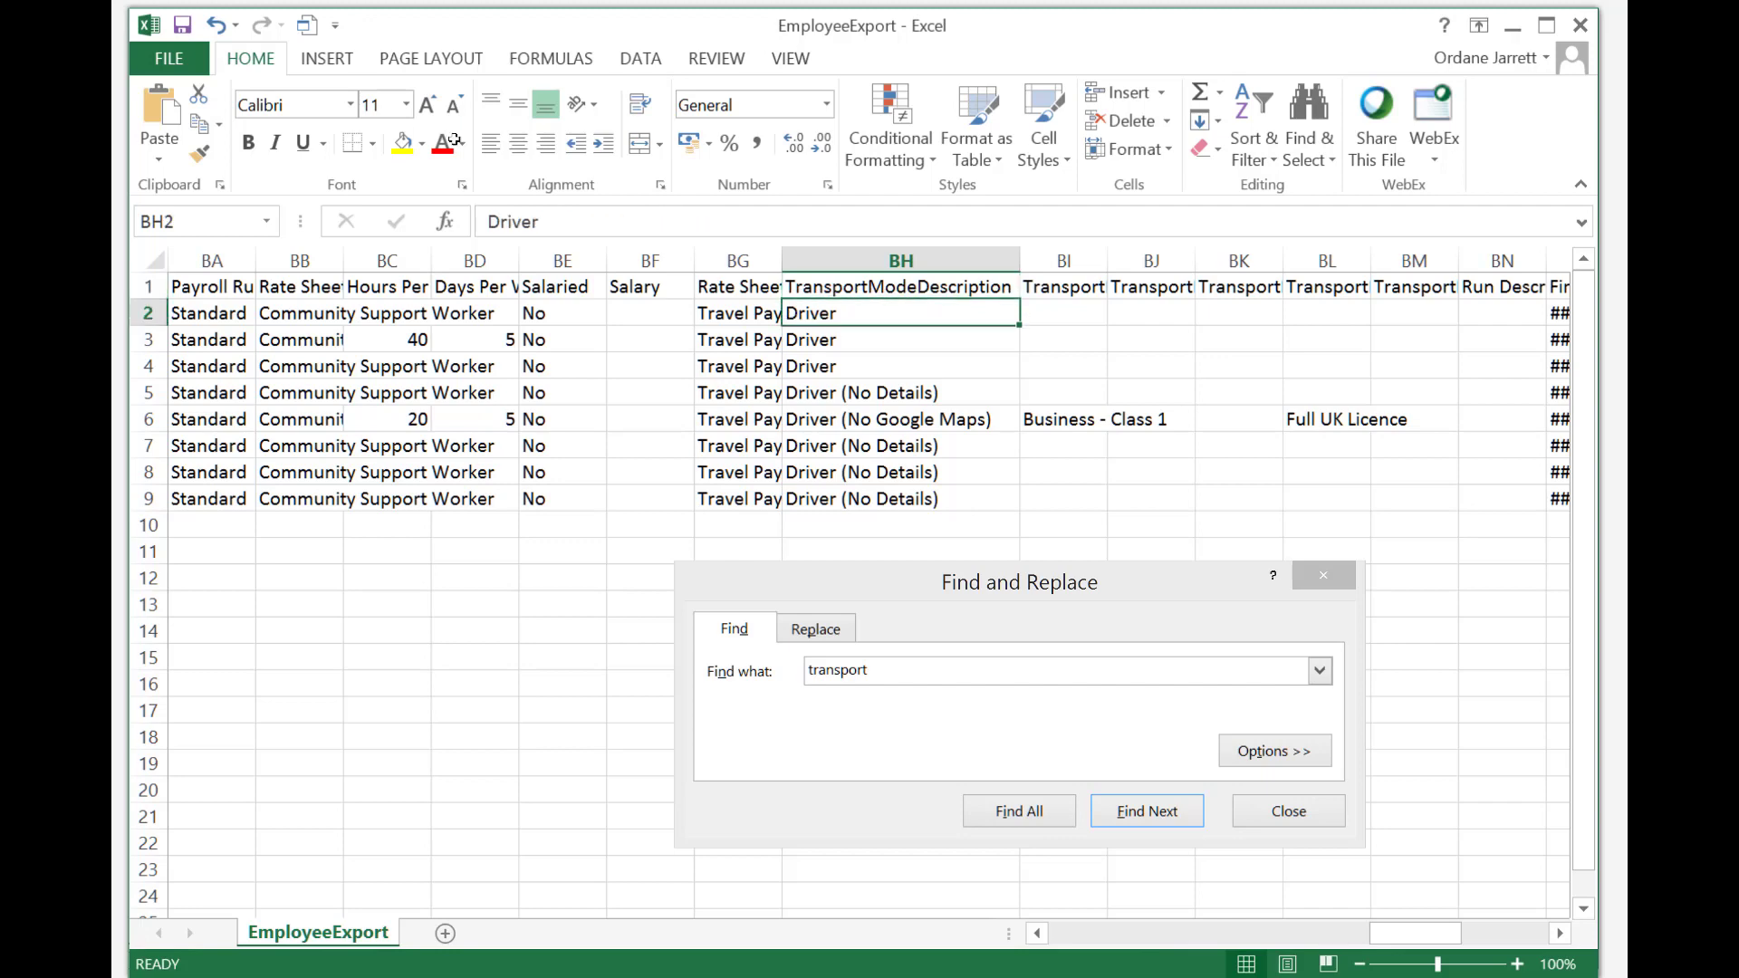
pyautogui.moveTo(883, 317); pyautogui.dragTo(873, 365)
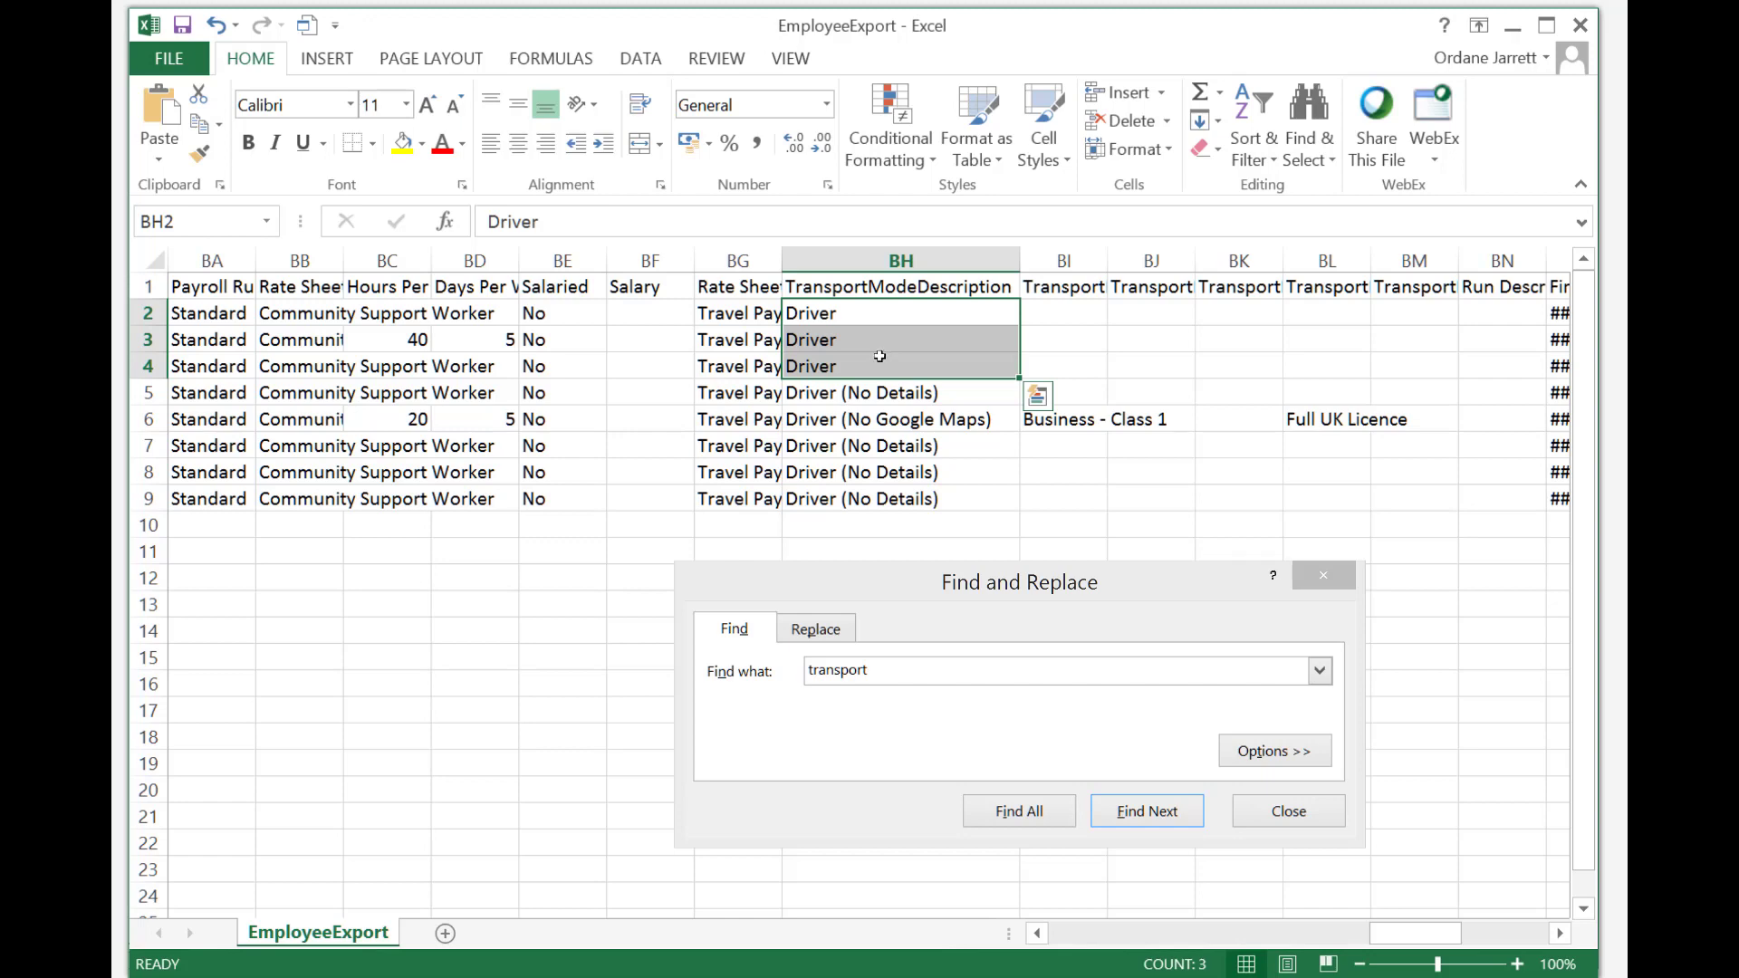
pyautogui.click(895, 419)
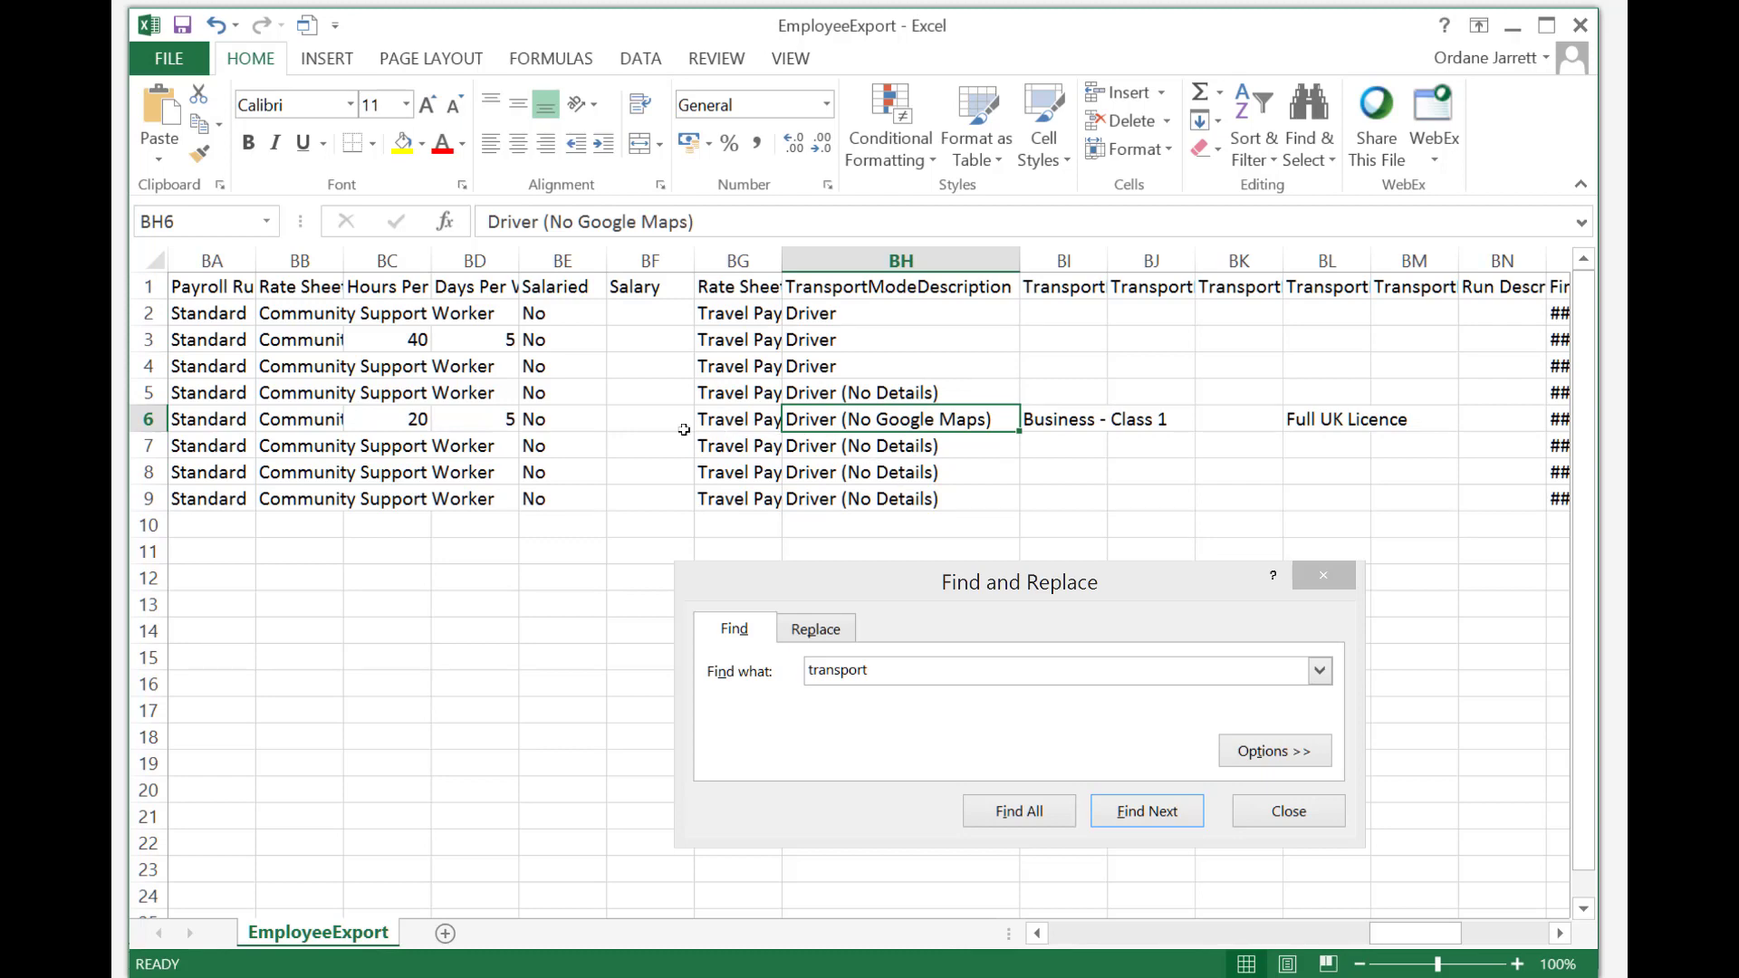
# Add filters to the whole header row of the employee export
pyautogui.click(145, 287)
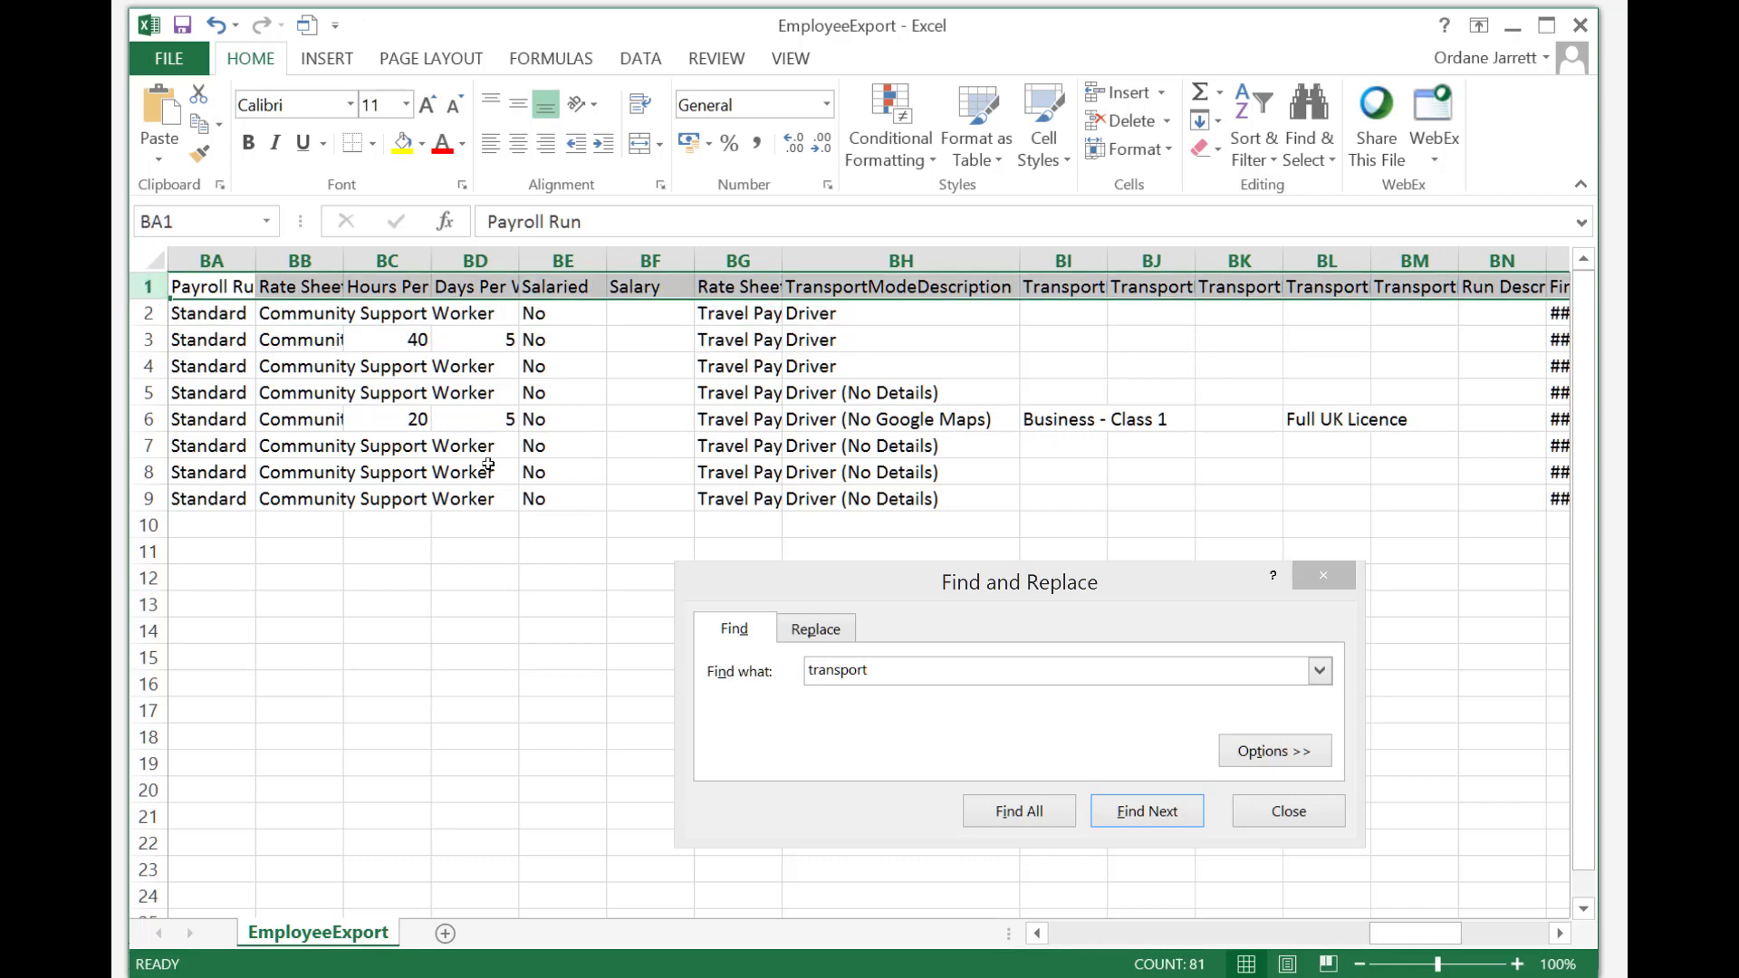
pyautogui.click(1254, 147)
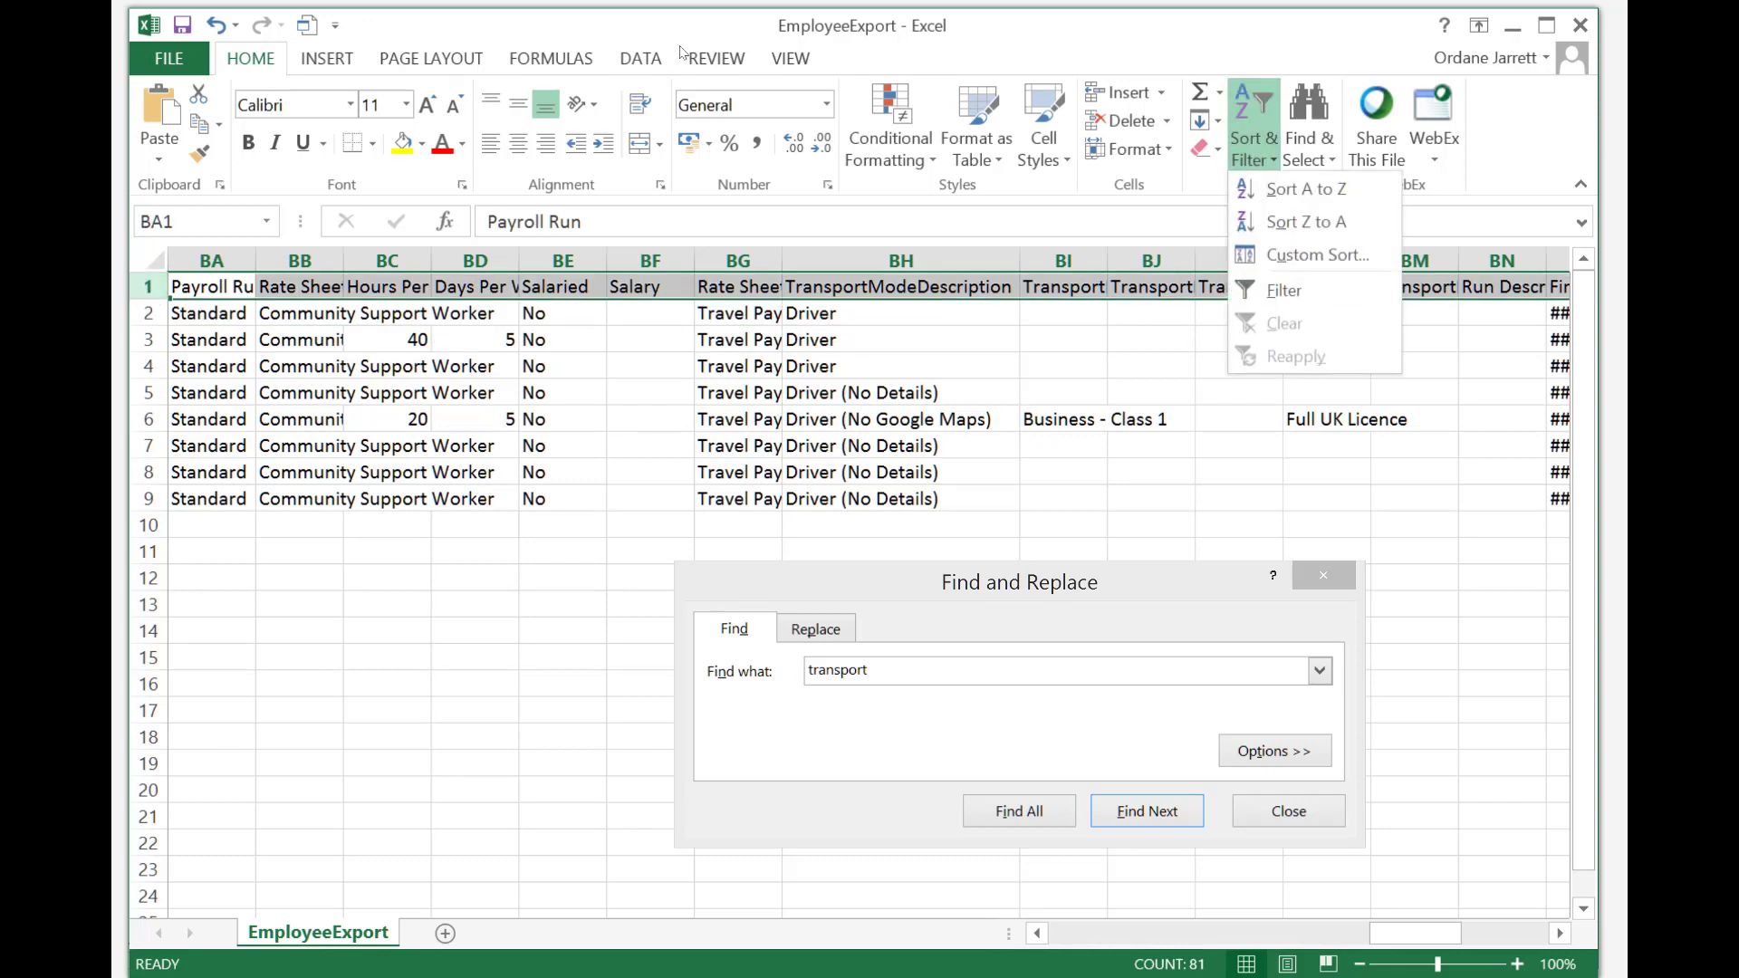
pyautogui.click(1285, 290)
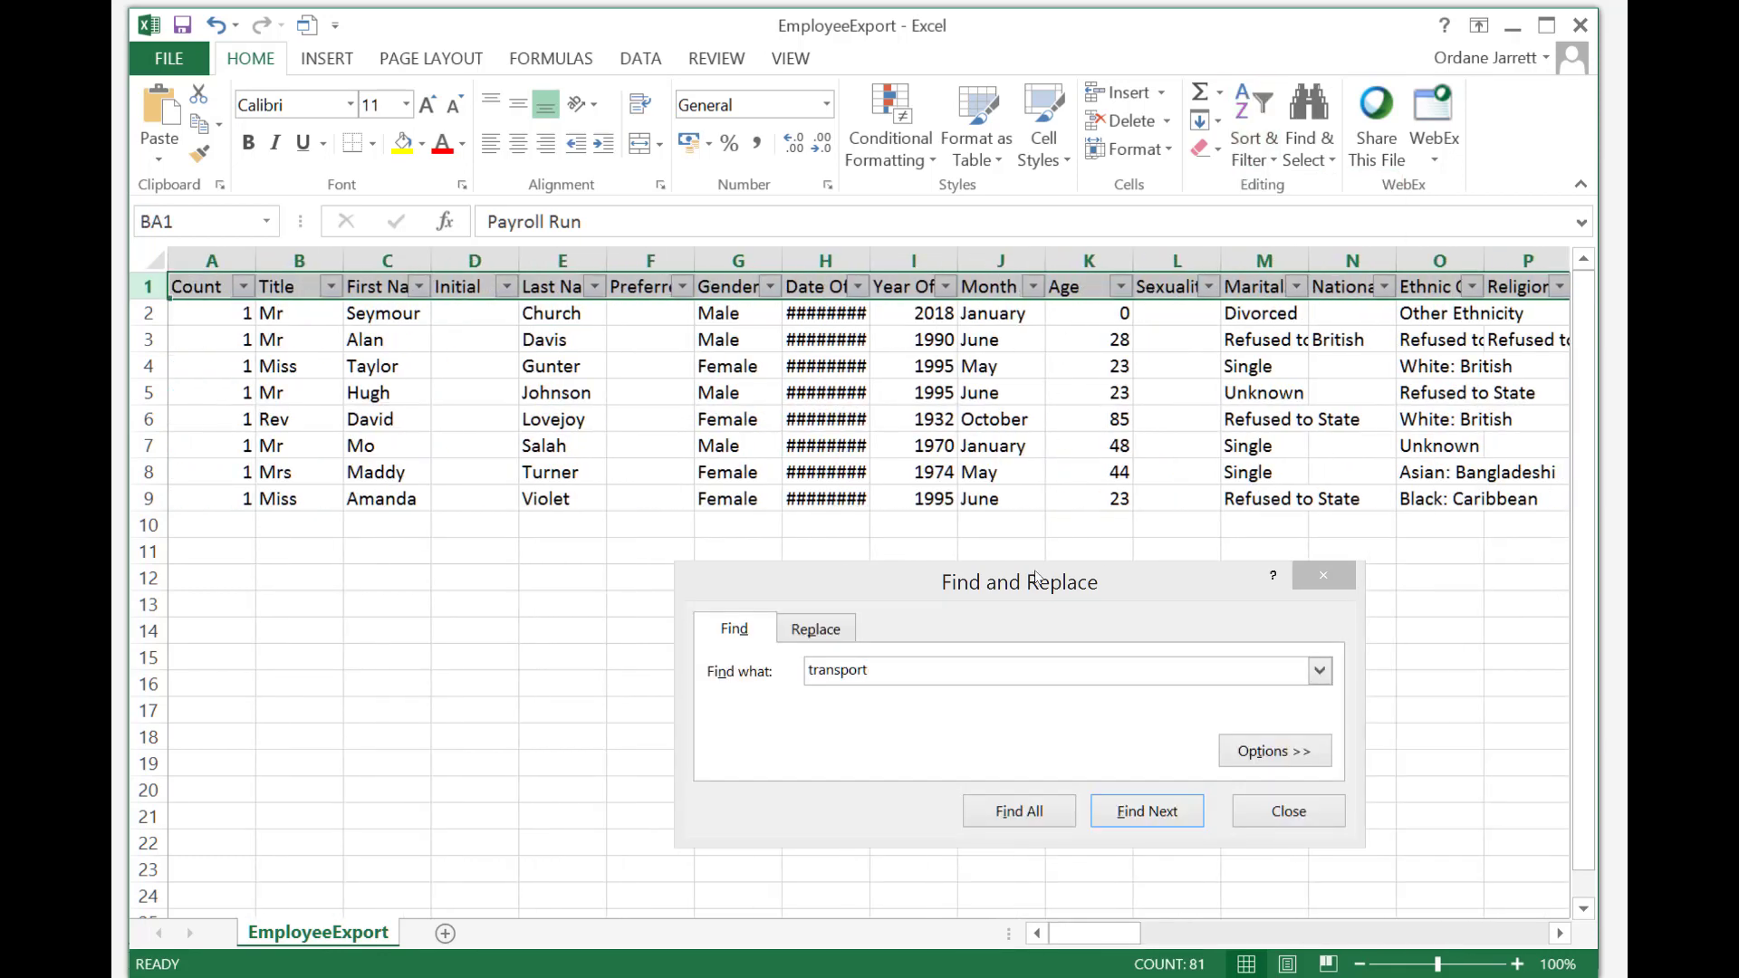
# Filter the TransportModeDescription column to exclude Driver (No Google Maps) and select the remaining transport mode entries
pyautogui.press('Return')
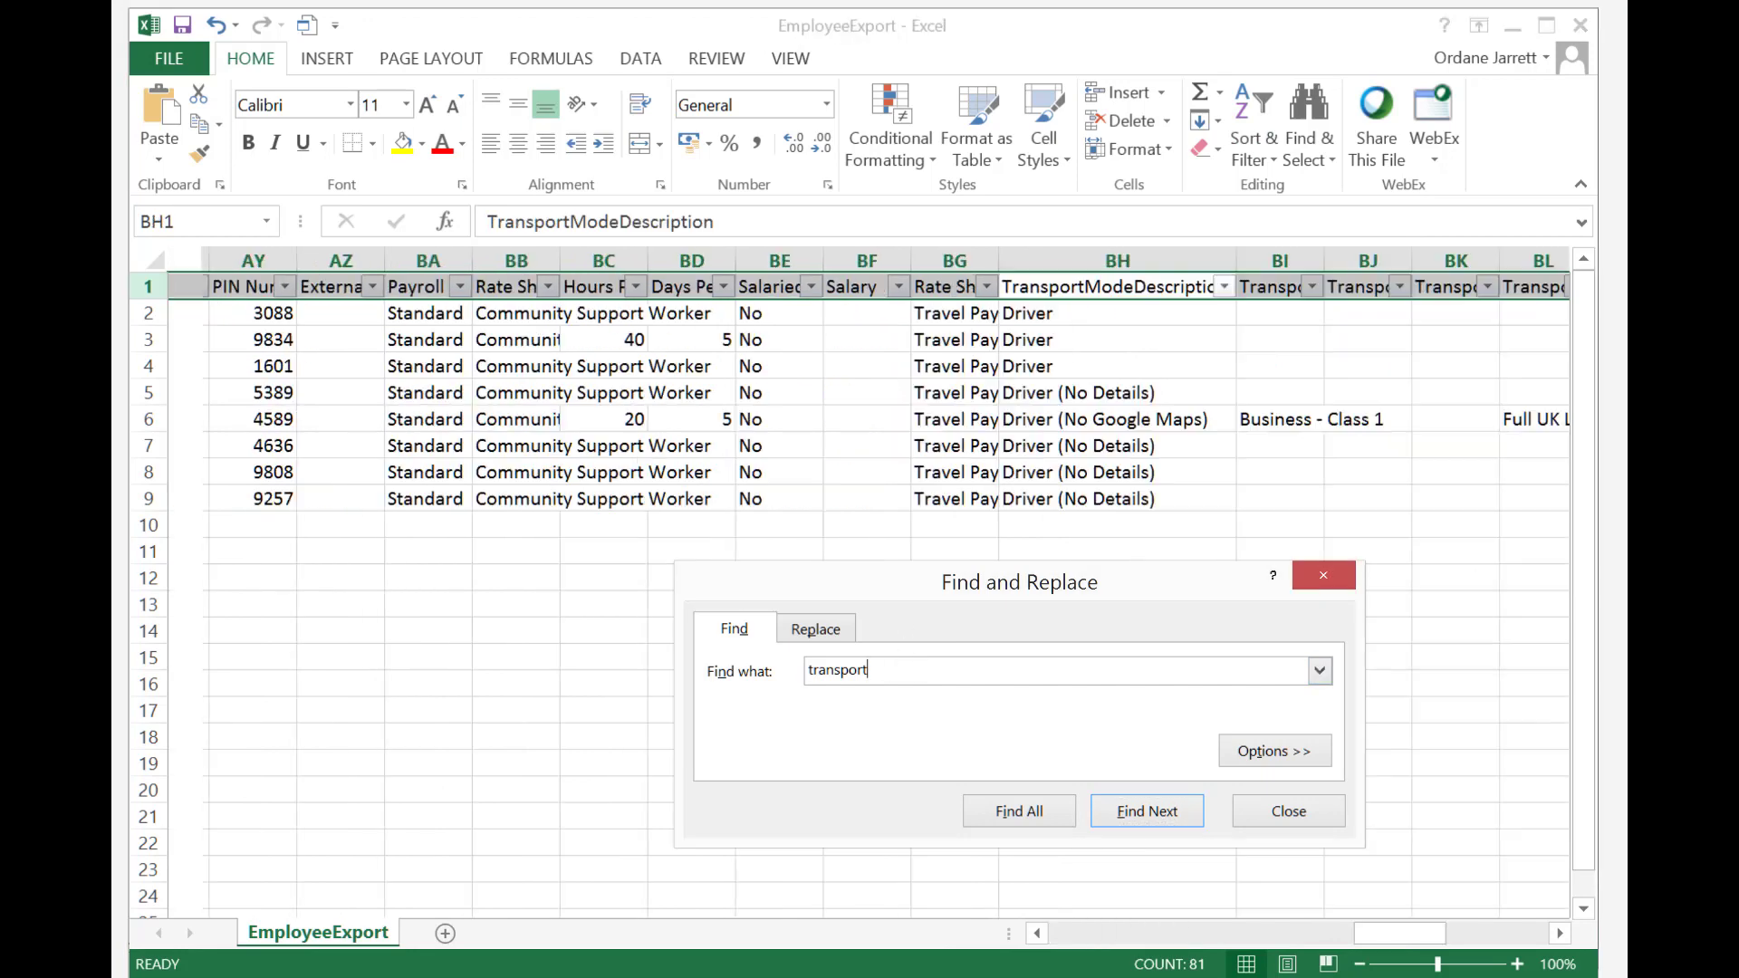
pyautogui.click(1007, 287)
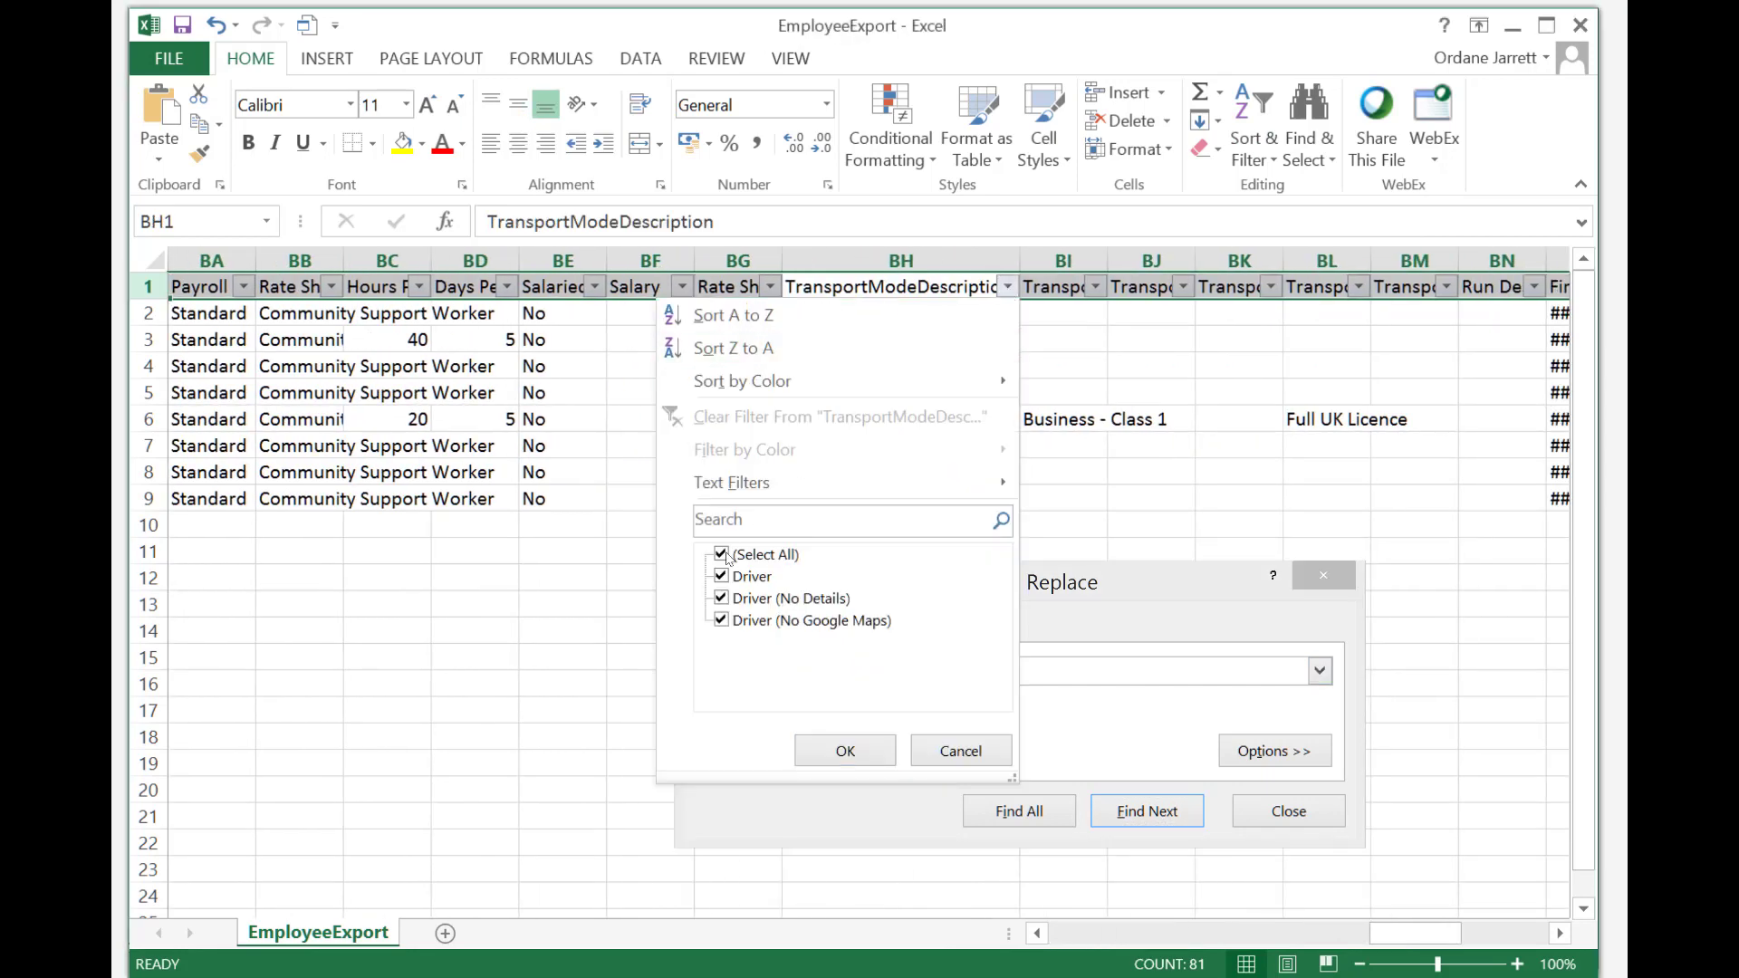
pyautogui.click(722, 598)
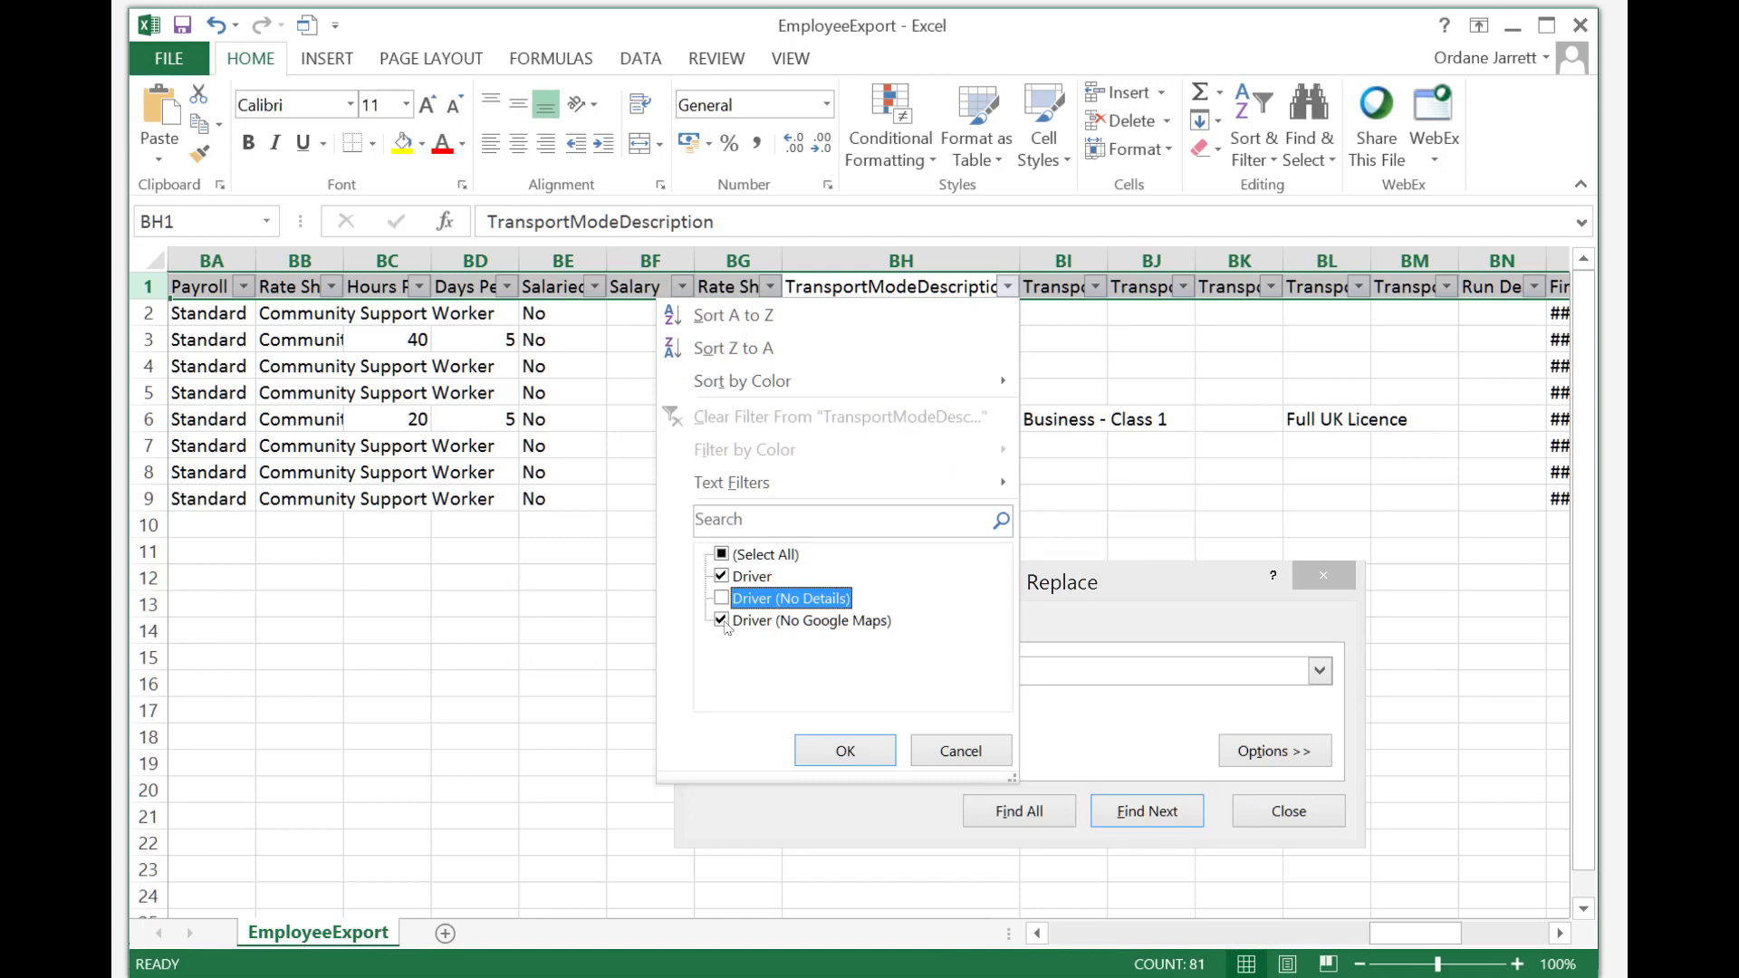
pyautogui.click(722, 621)
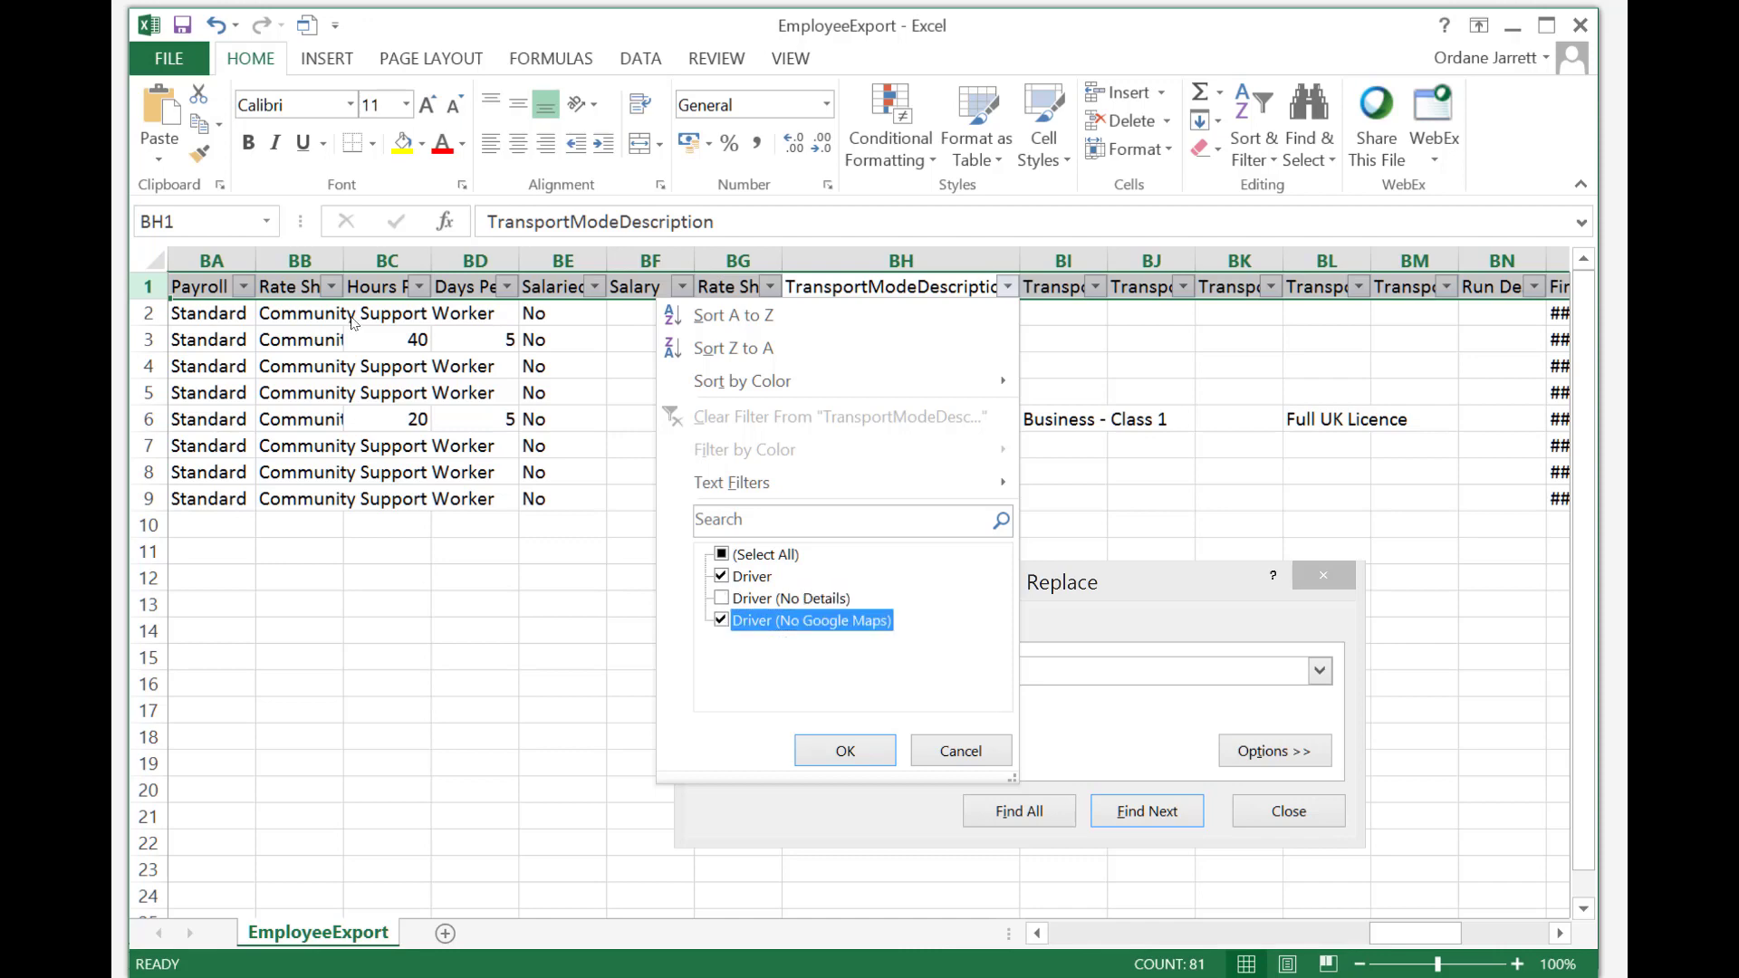
pyautogui.click(865, 749)
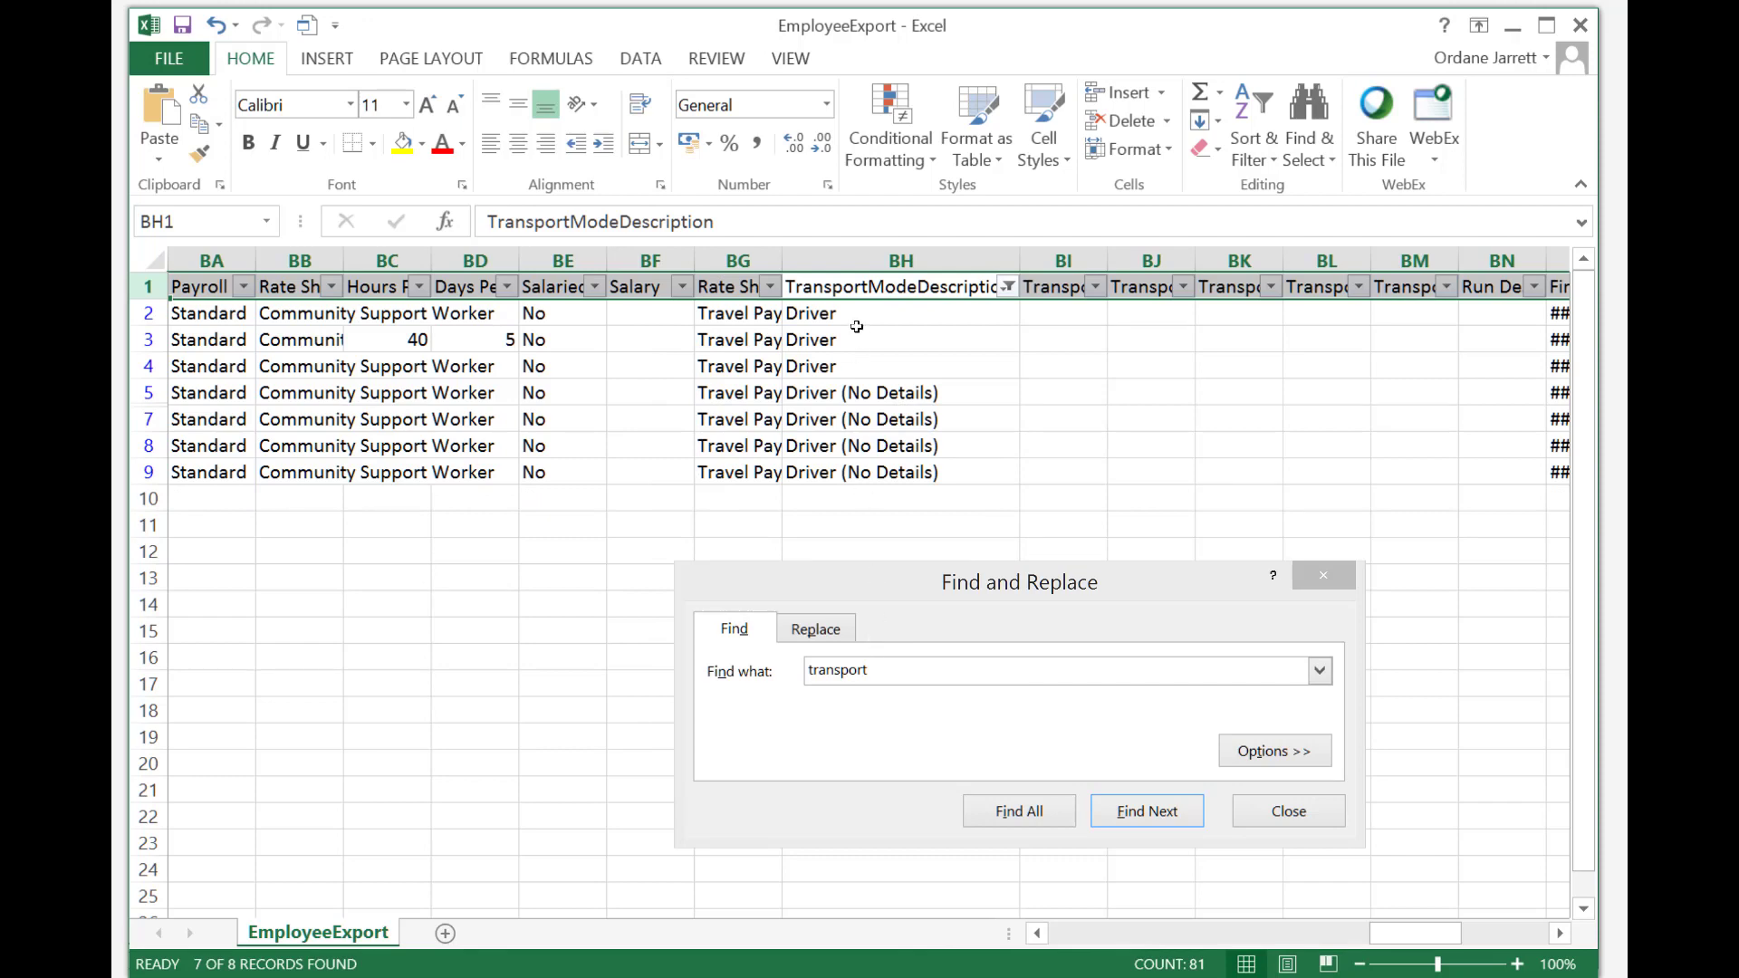
pyautogui.moveTo(853, 317); pyautogui.dragTo(840, 476)
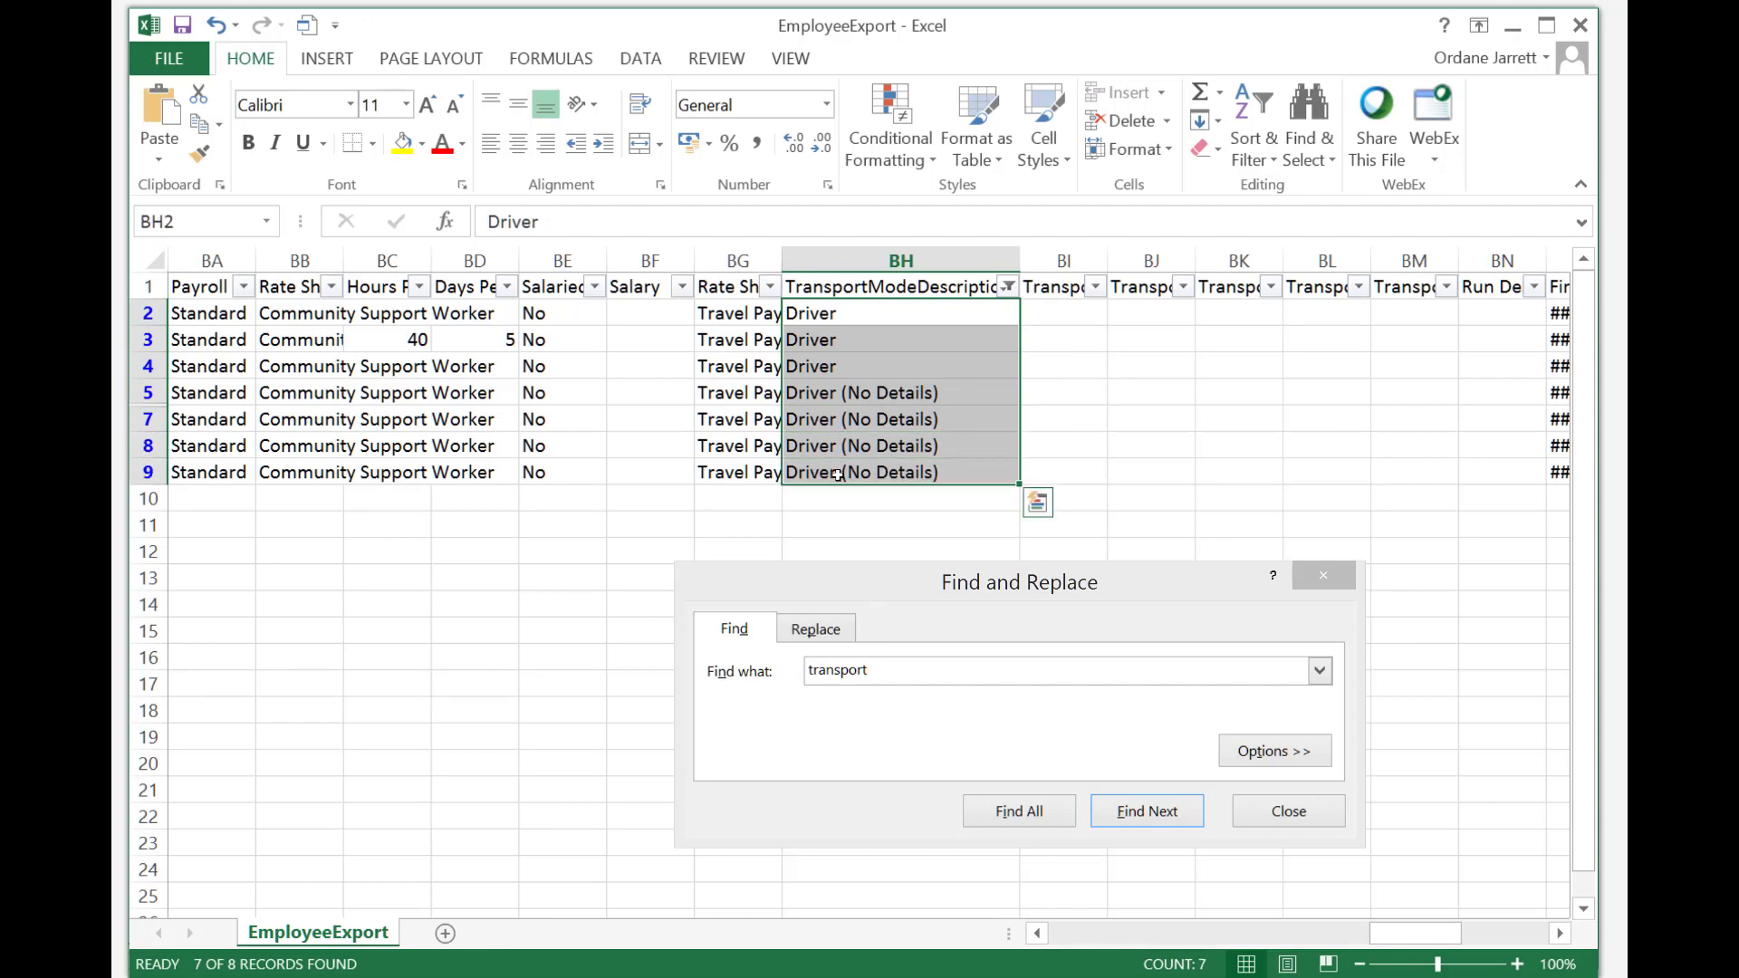